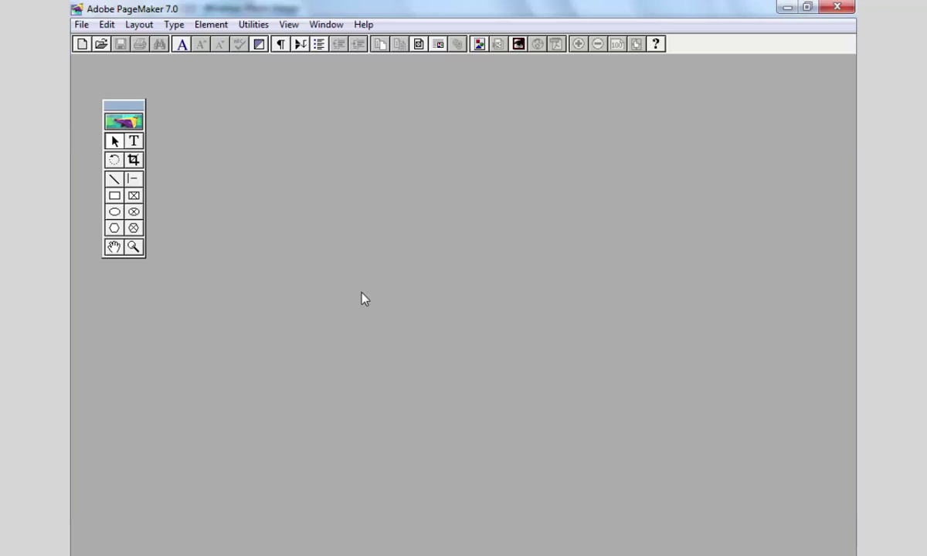
# - Start a new publication with the page size set to A4
pyautogui.click(81, 24)
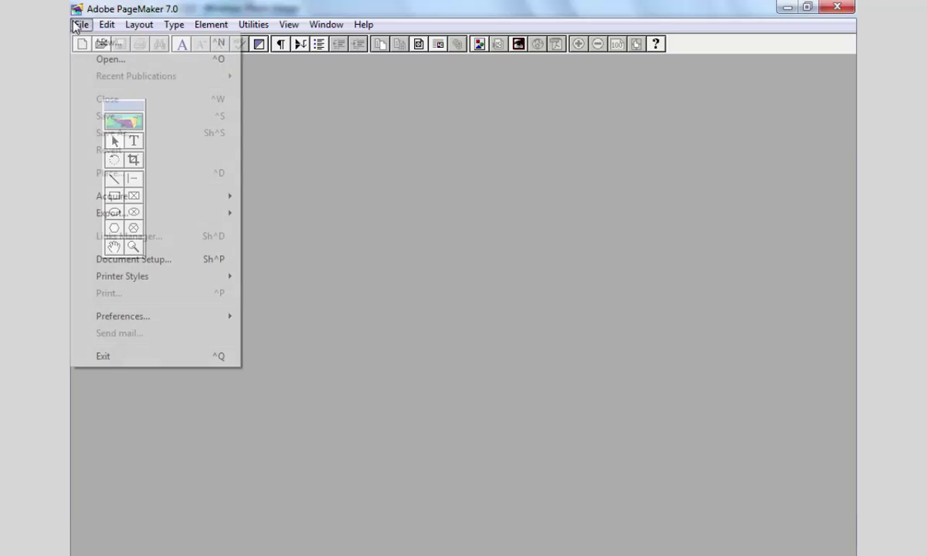
pyautogui.click(106, 44)
pyautogui.click(472, 185)
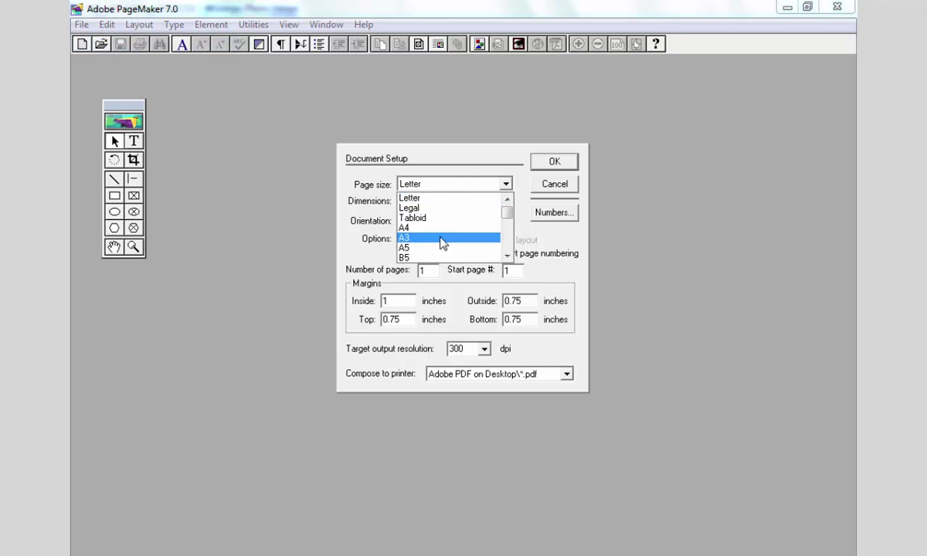
pyautogui.click(441, 237)
pyautogui.click(553, 161)
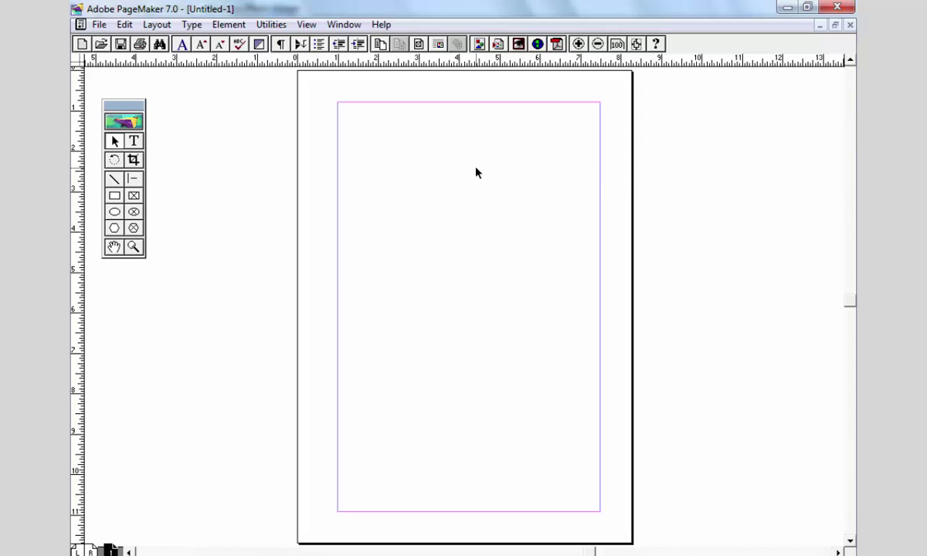
# - Draw a rectangle and show the Control palette with the centre reference point
pyautogui.click(114, 196)
pyautogui.moveTo(364, 189); pyautogui.dragTo(412, 280)
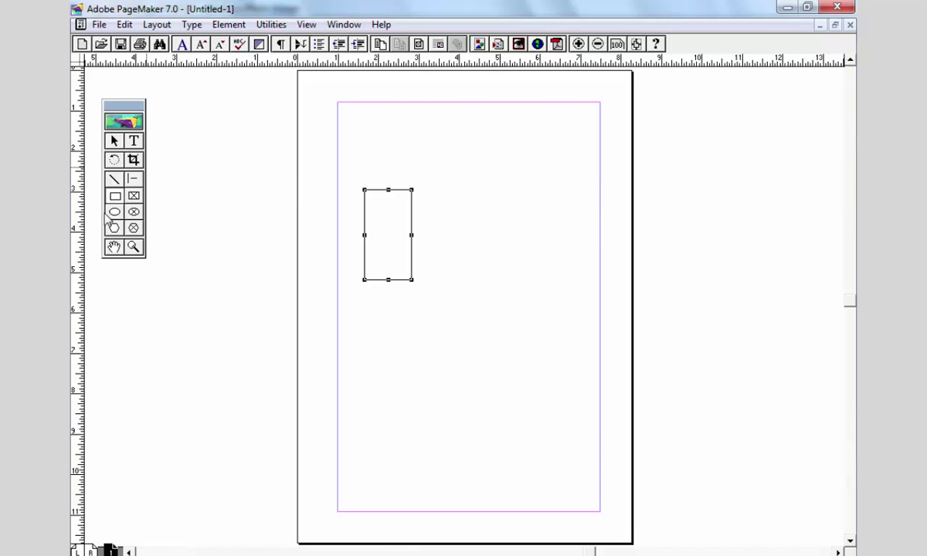
pyautogui.click(345, 25)
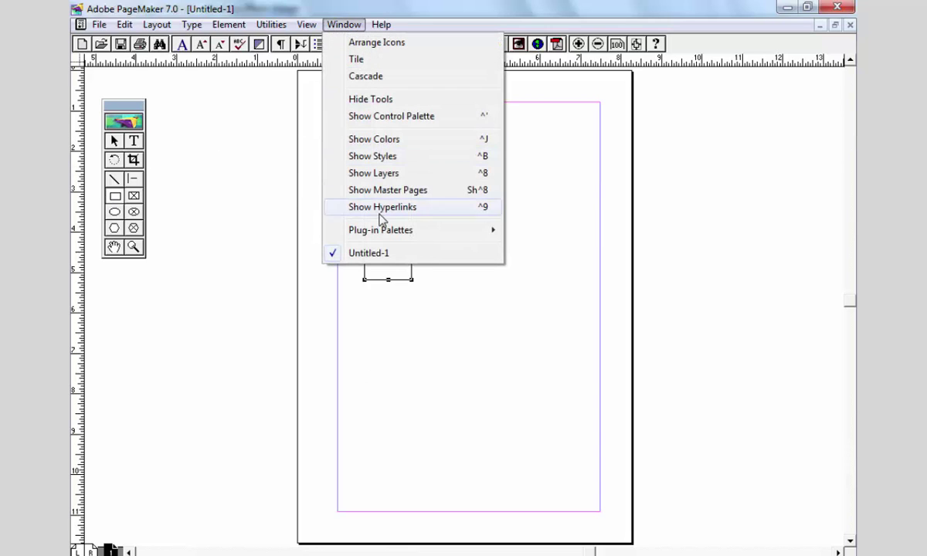
pyautogui.click(429, 118)
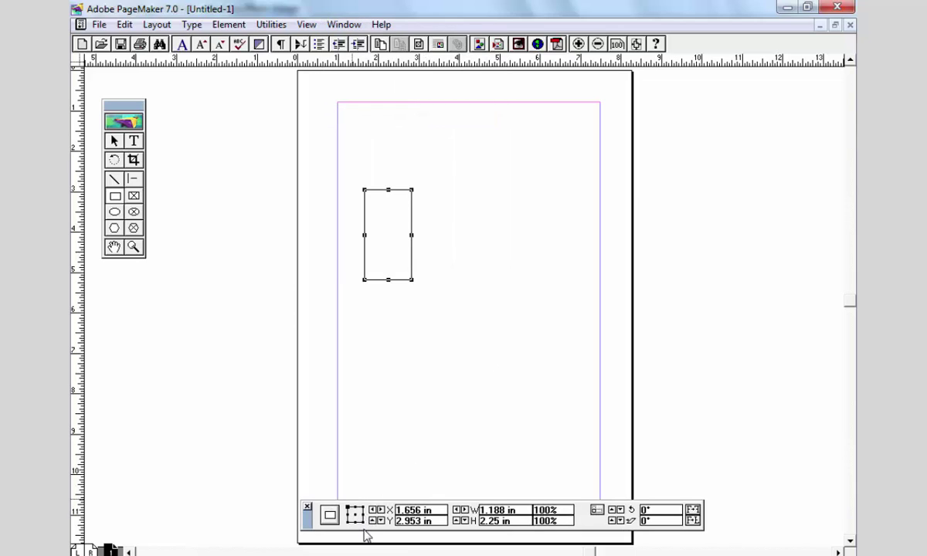
pyautogui.click(355, 514)
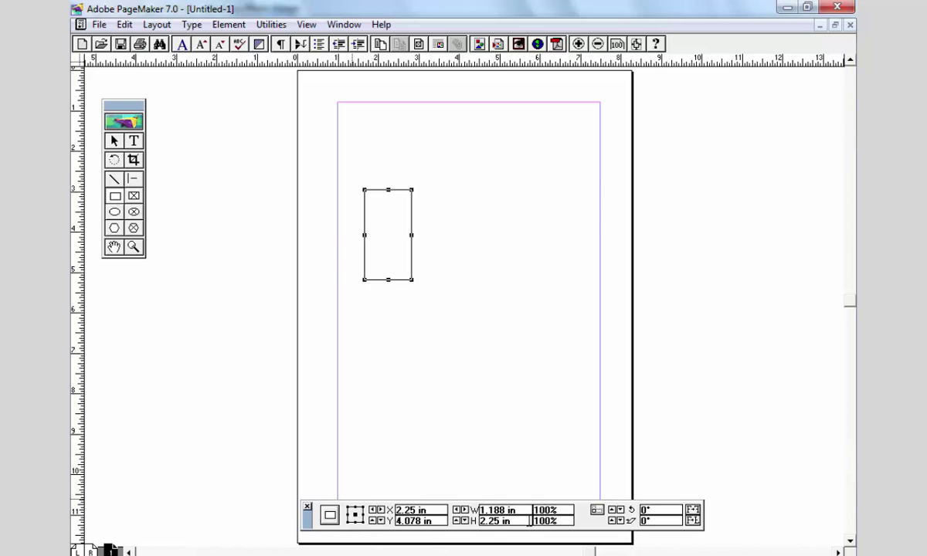
# - Switch both the horizontal and vertical rulers to millimetres
pyautogui.rightClick(486, 63)
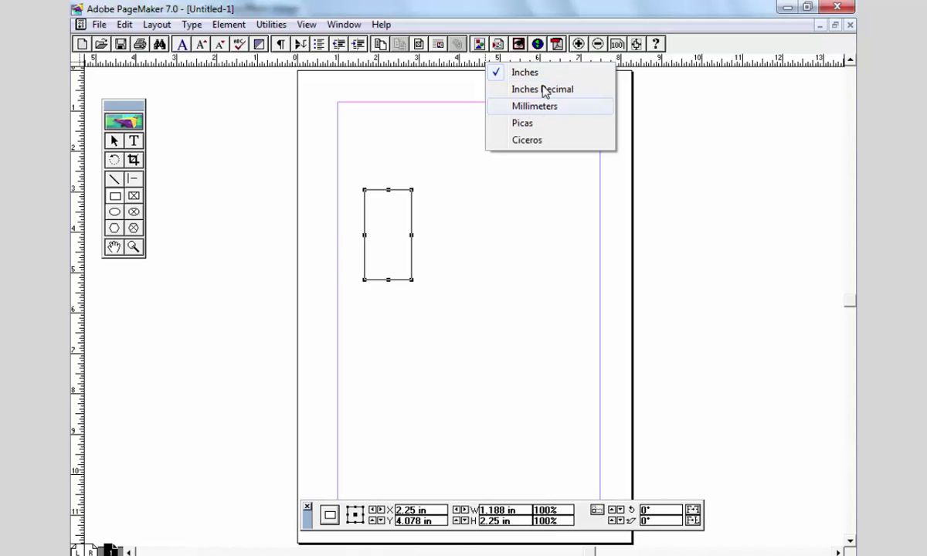
pyautogui.click(539, 107)
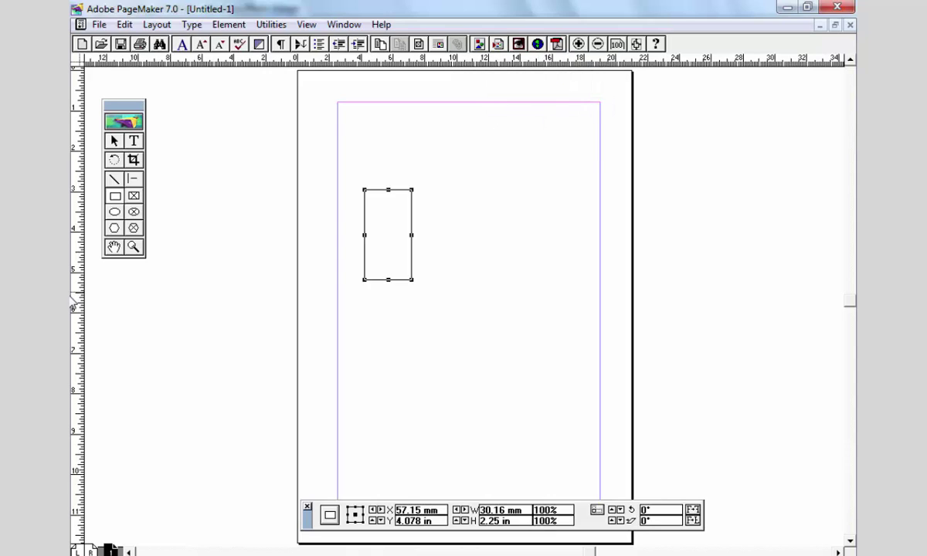
pyautogui.rightClick(81, 296)
pyautogui.click(144, 338)
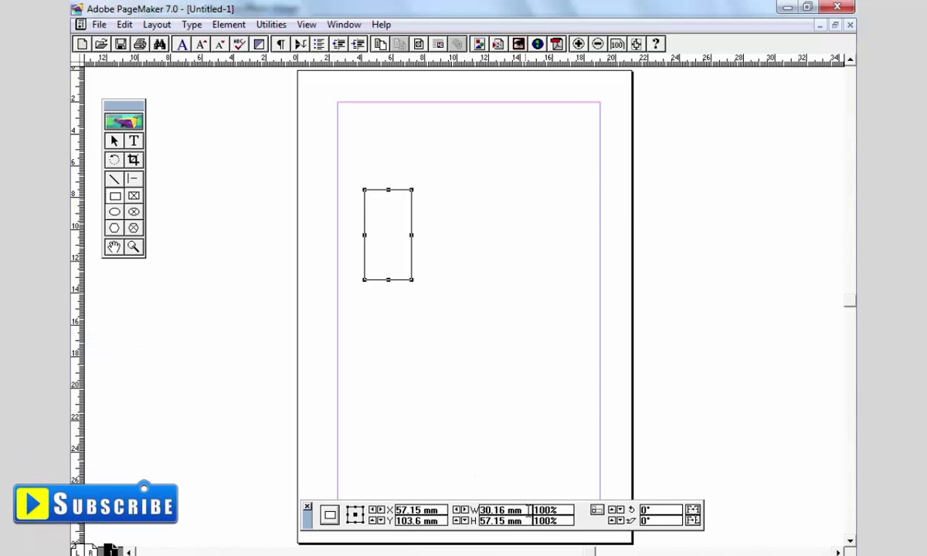
# - Resize the rectangle to 70 mm wide by 90 mm tall
pyautogui.moveTo(523, 511); pyautogui.dragTo(445, 518)
pyautogui.write('20')
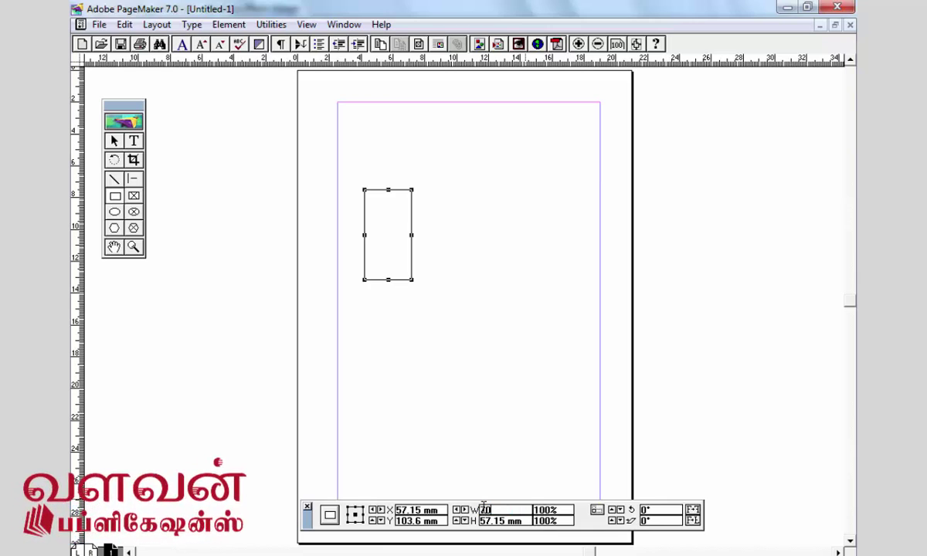
pyautogui.press('Tab')
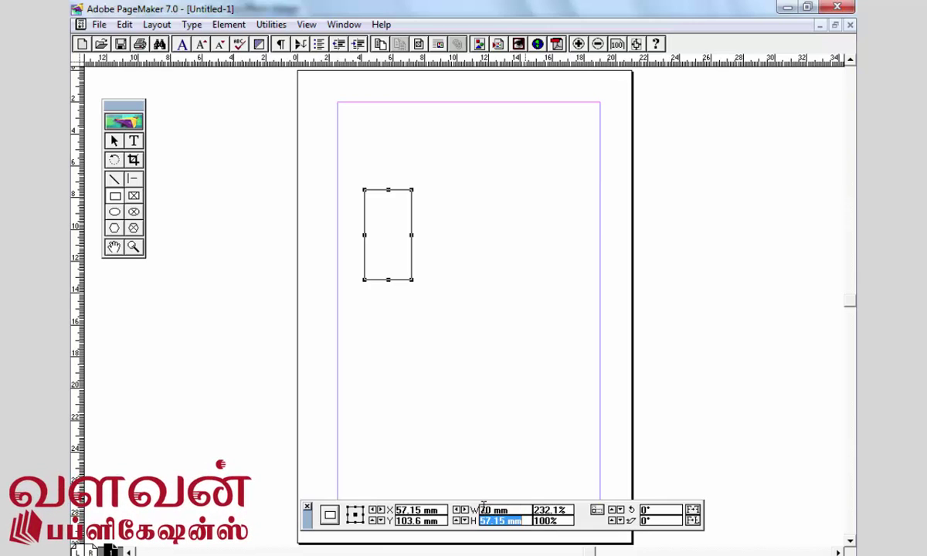
pyautogui.write('90')
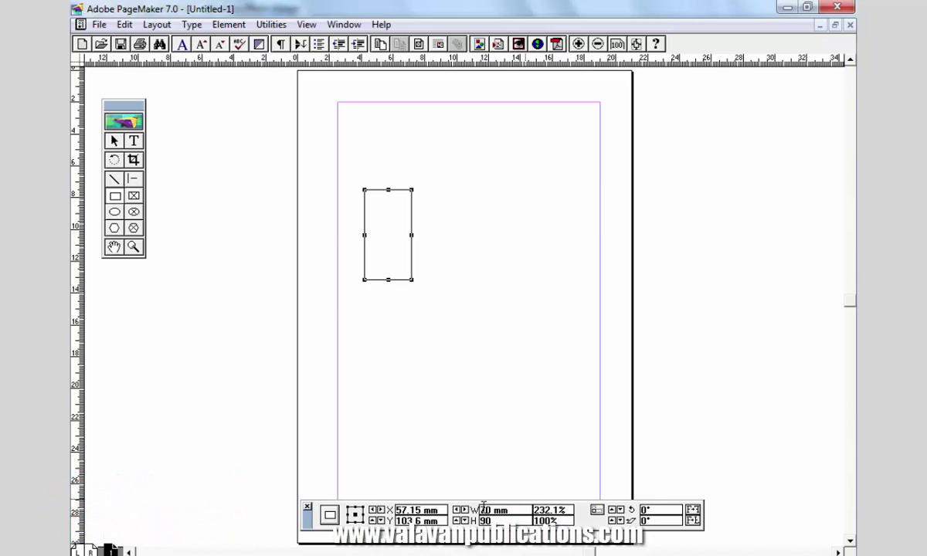
pyautogui.press('Return')
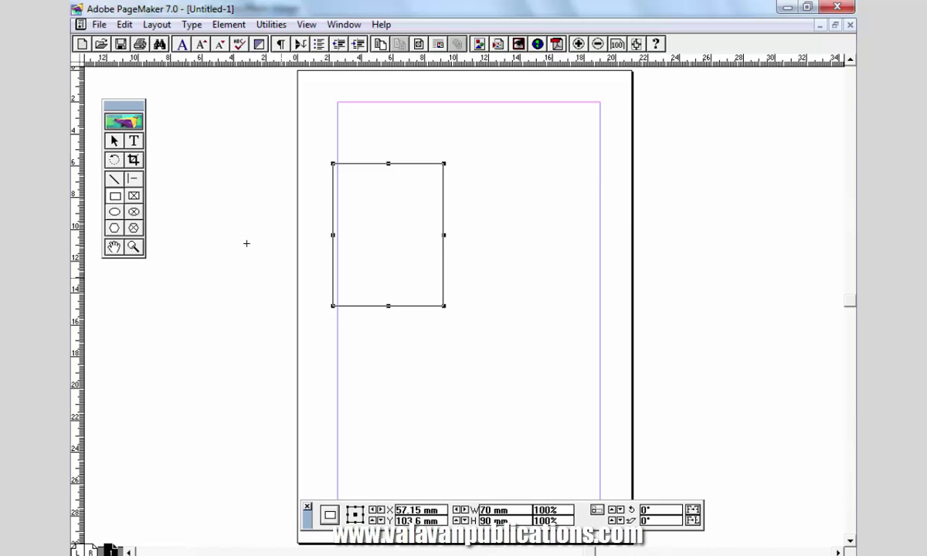
pyautogui.click(114, 141)
# - Drag the rectangle up-left to about X 62.5 mm, Y 97 mm, then deselect it
pyautogui.moveTo(352, 164); pyautogui.dragTo(377, 148)
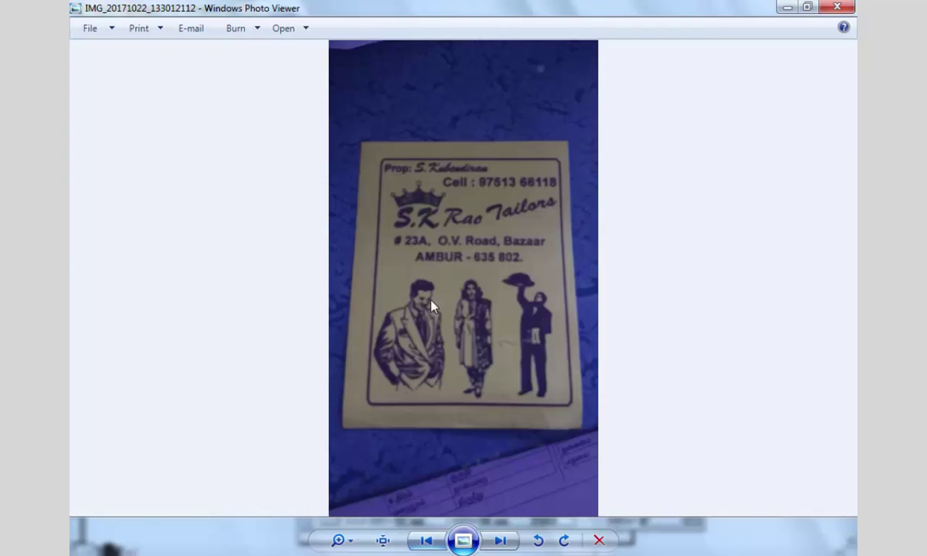
pyautogui.click(510, 543)
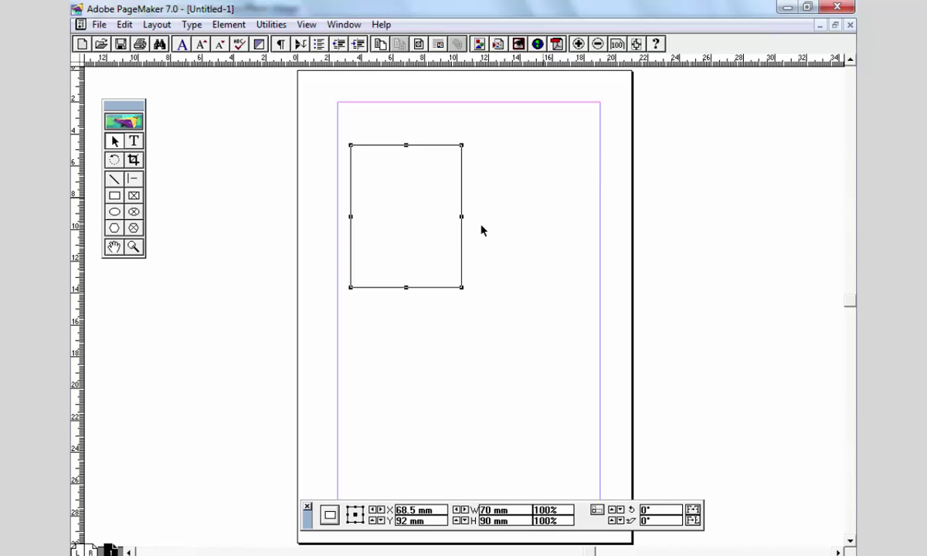
pyautogui.moveTo(427, 149); pyautogui.dragTo(417, 158)
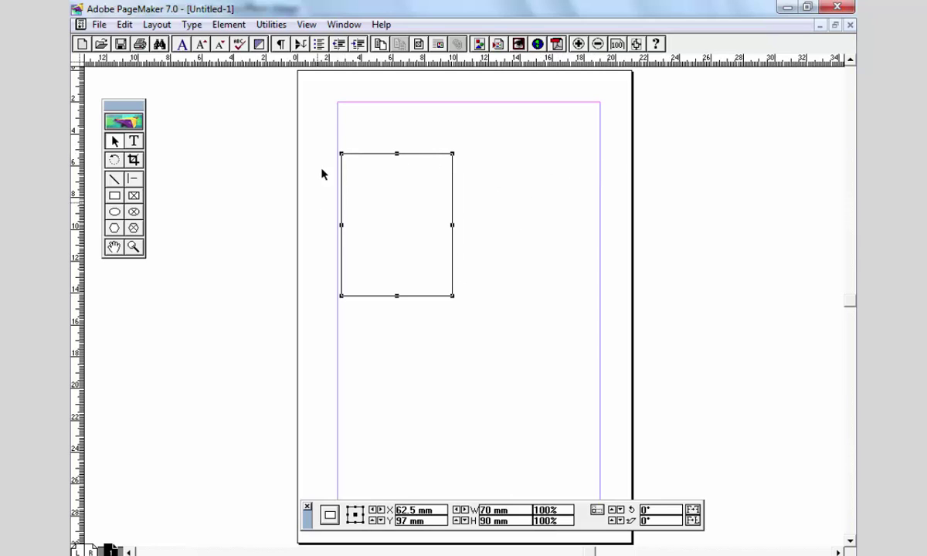
pyautogui.click(492, 300)
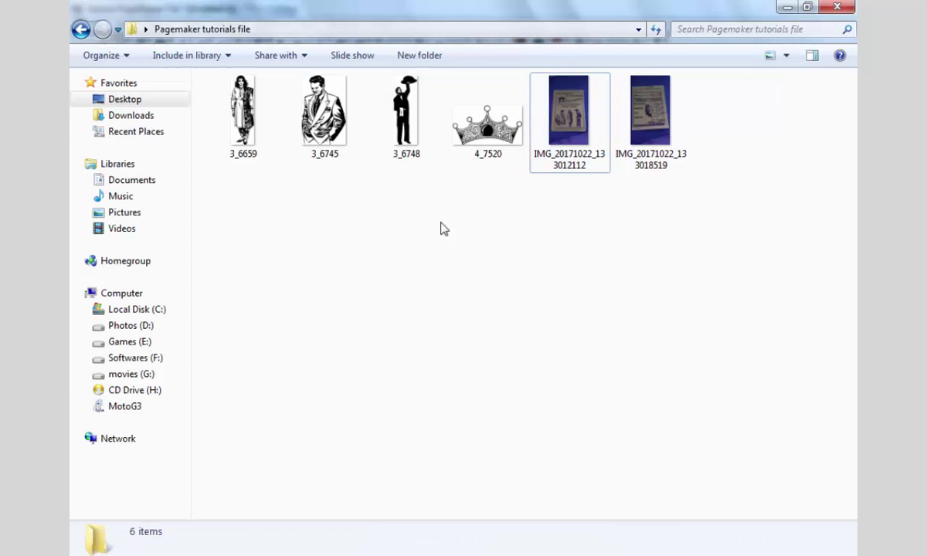
# - Review the 3_6659 and 3_6745 reference photos, then close the photo viewer
pyautogui.keyDown('ctrl'); pyautogui.scroll(3, 409, 224); pyautogui.keyUp('ctrl')
pyautogui.click(284, 144)
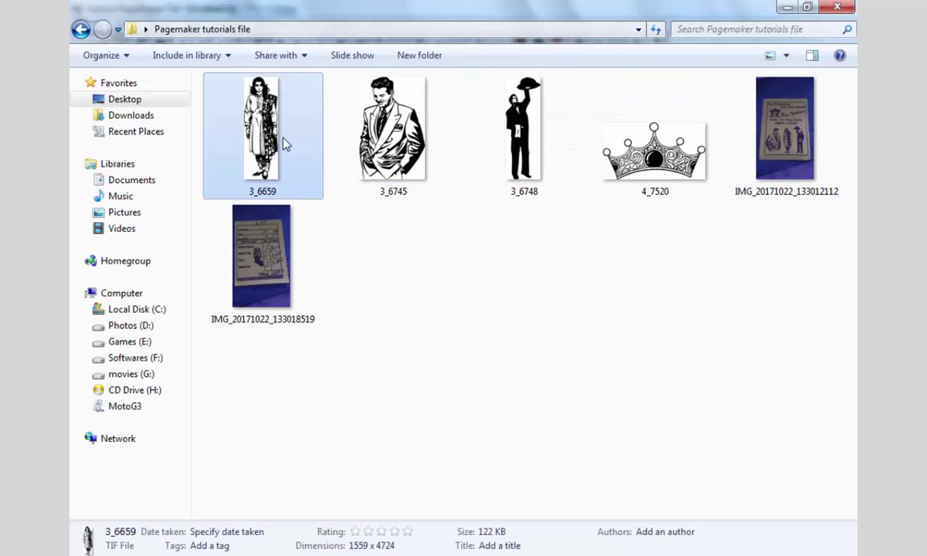
pyautogui.click(390, 135)
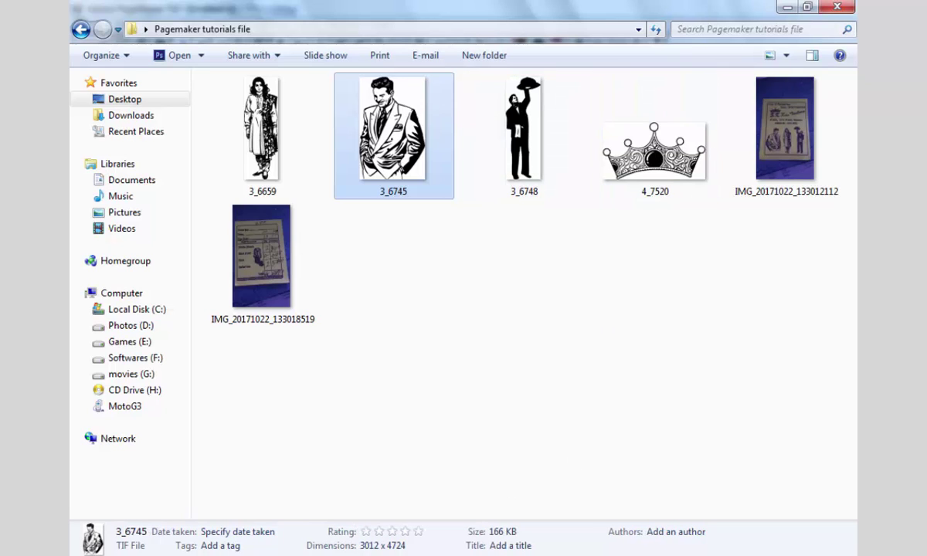
pyautogui.click(387, 480)
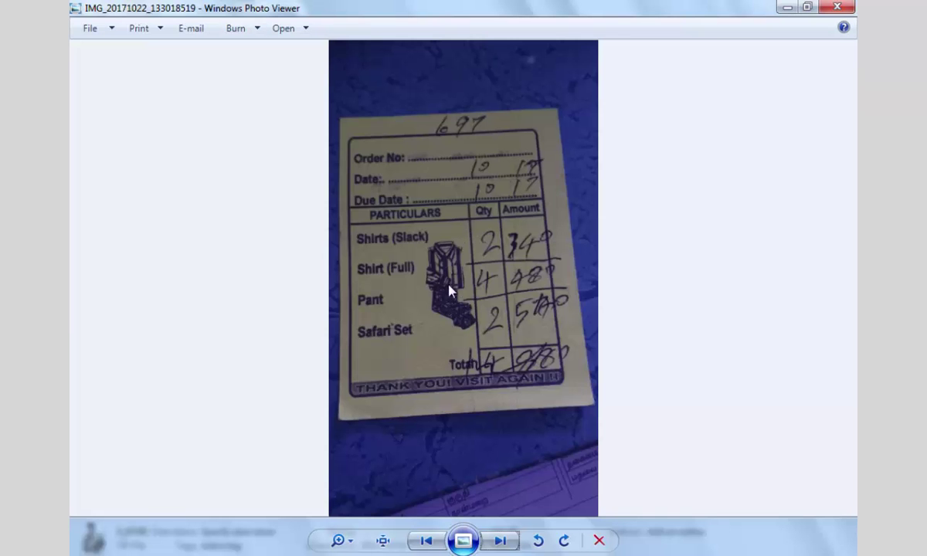
pyautogui.click(425, 540)
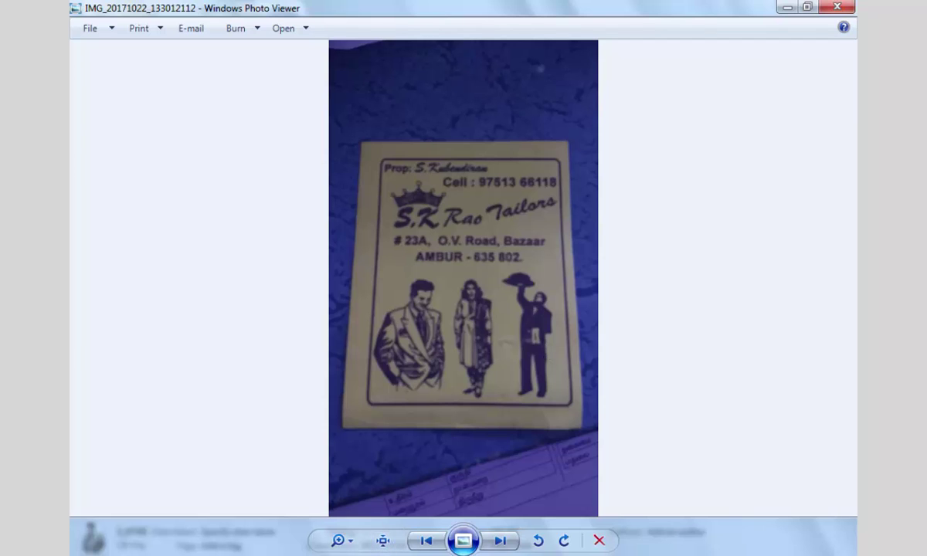
pyautogui.hotkey('alt', 'F4')
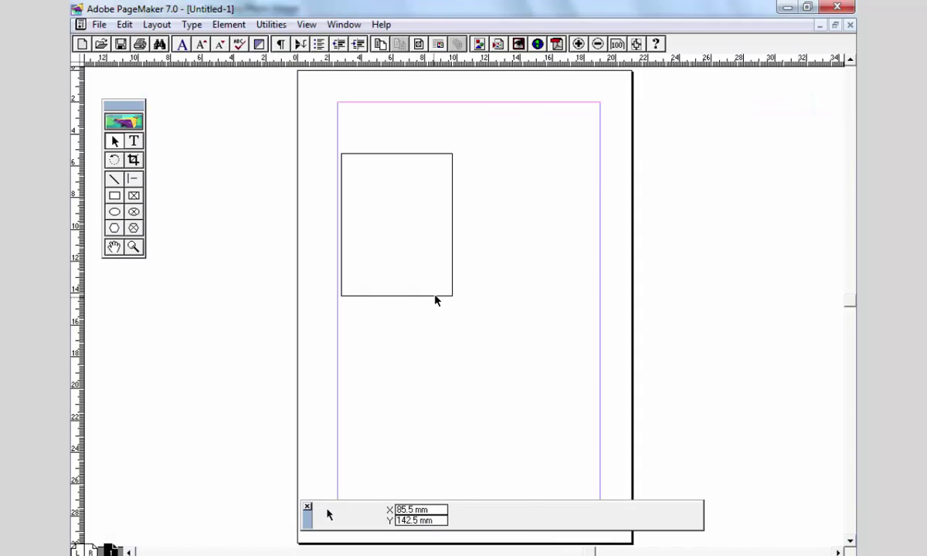
# - Zoom in on the rectangle and select it
pyautogui.click(435, 295)
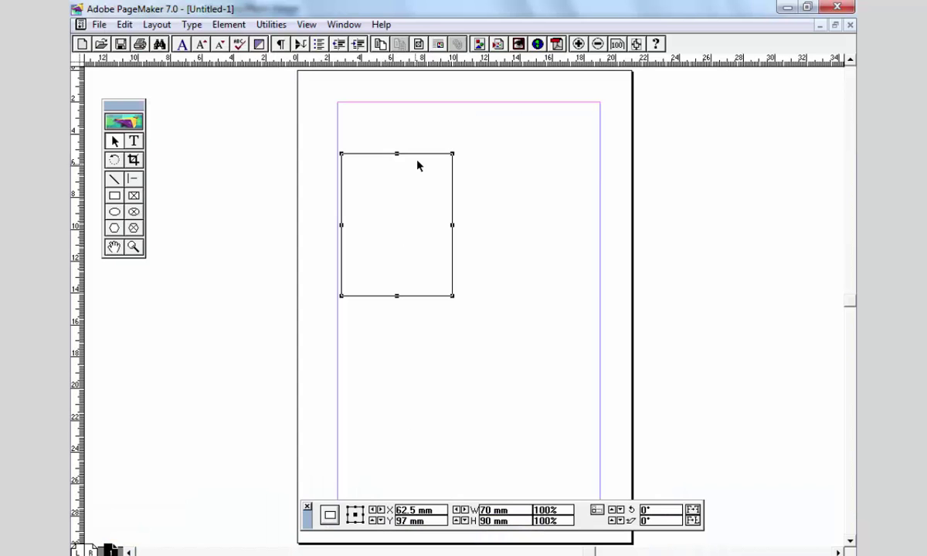
pyautogui.click(488, 351)
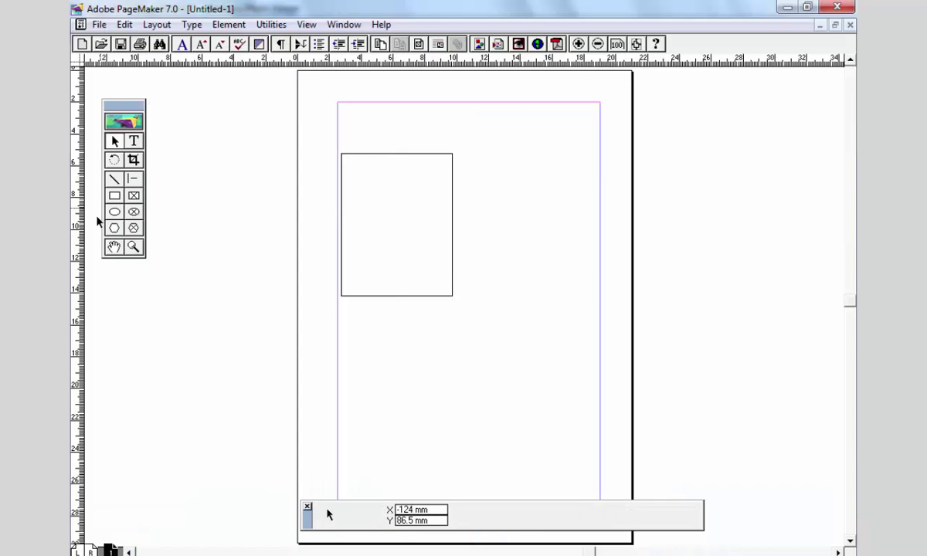
pyautogui.click(133, 246)
pyautogui.moveTo(338, 127); pyautogui.dragTo(492, 327)
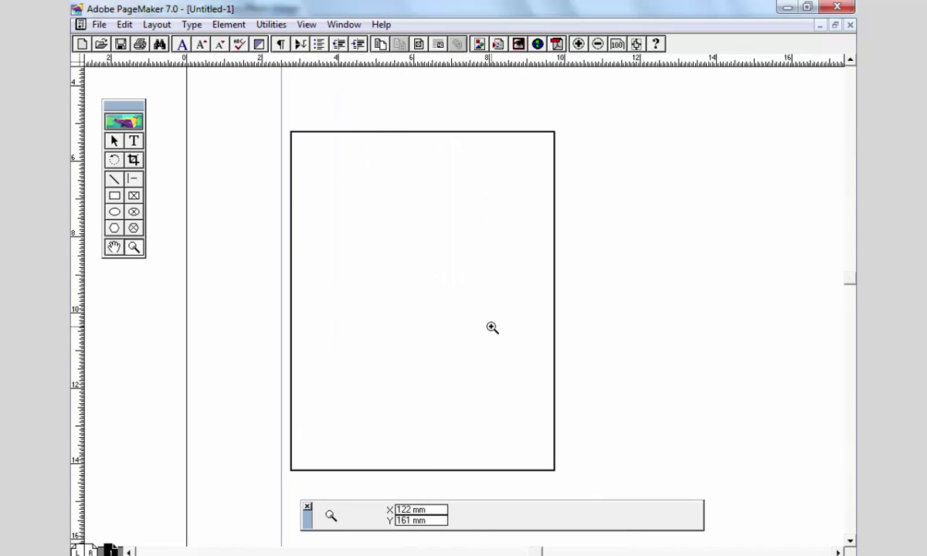
pyautogui.click(113, 141)
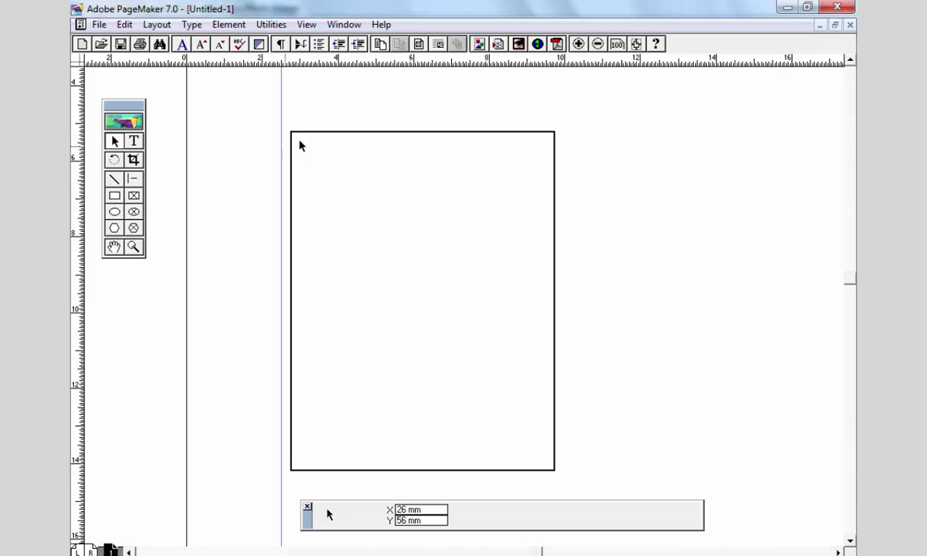
pyautogui.click(400, 218)
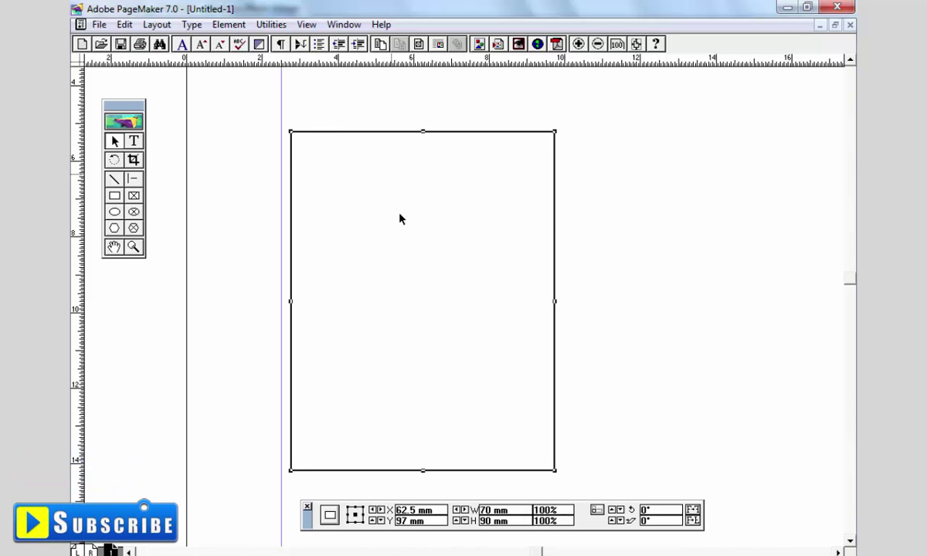
# - Copy and paste the rectangle, then delete the extra pasted copy
pyautogui.click(124, 24)
pyautogui.click(149, 83)
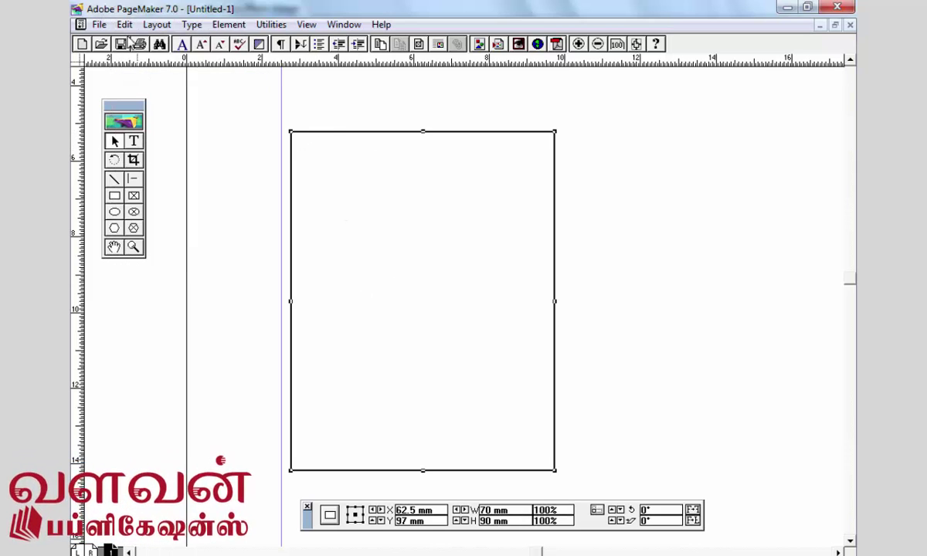
pyautogui.click(124, 24)
pyautogui.click(149, 98)
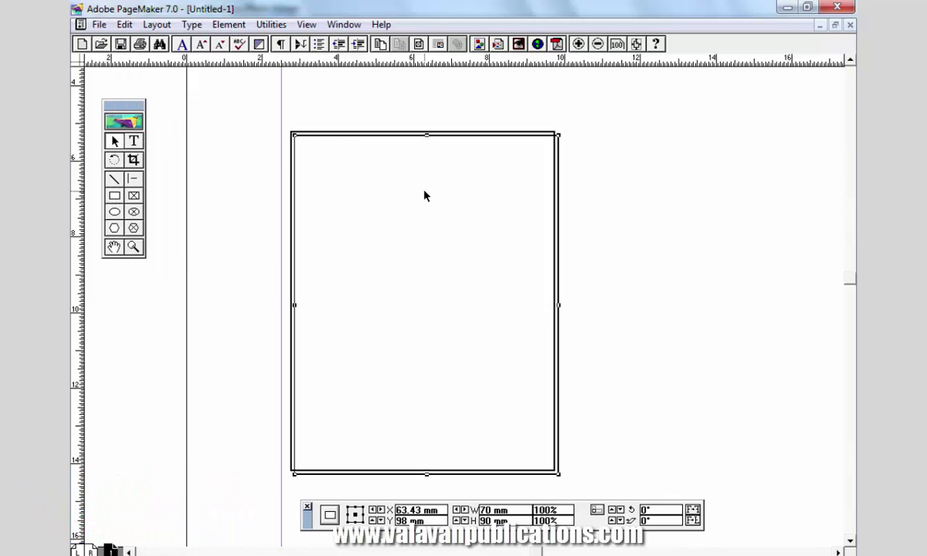
pyautogui.press('Delete')
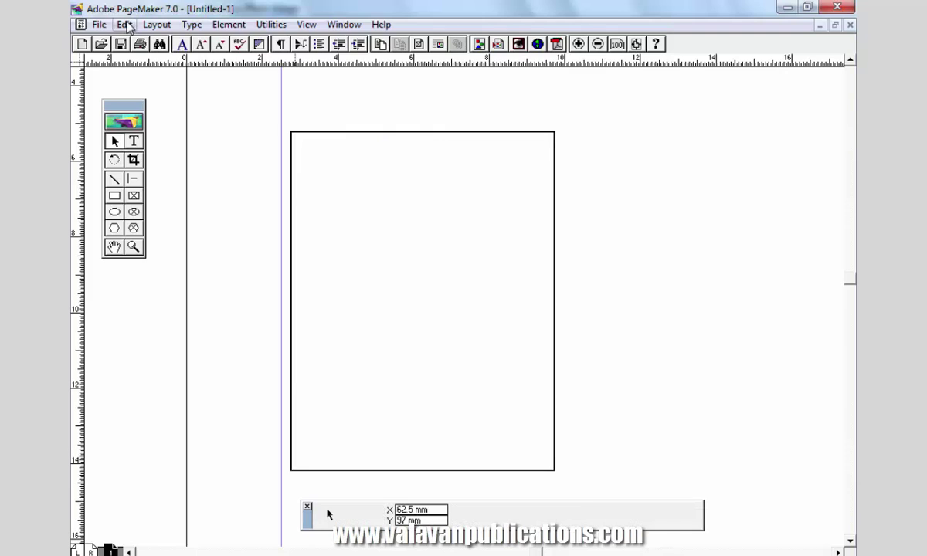
# - Paste Multiple one copy with 0 mm horizontal and vertical offsets
pyautogui.click(125, 24)
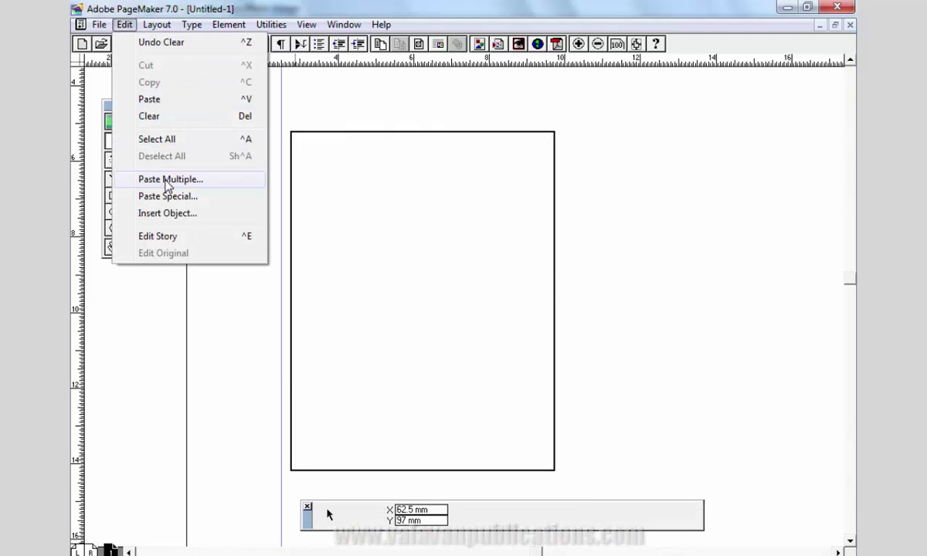
pyautogui.click(139, 181)
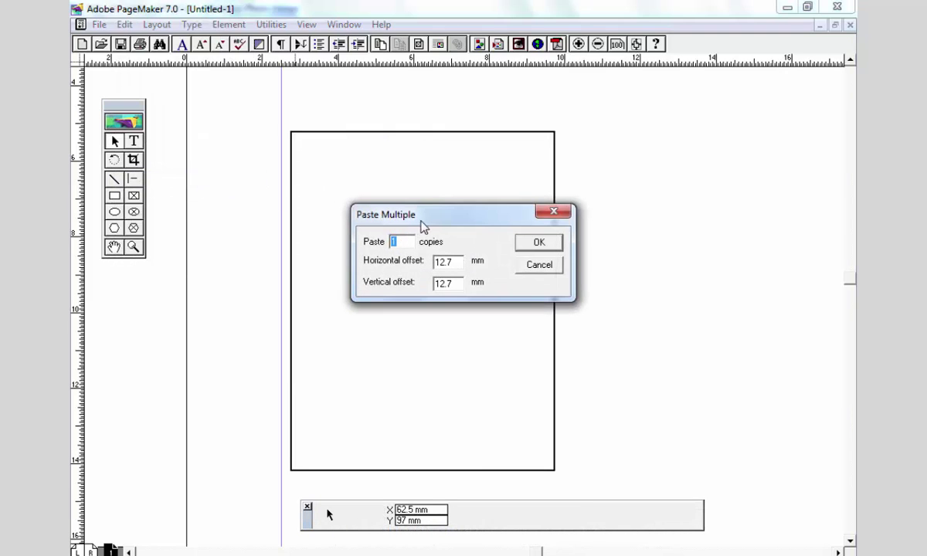
pyautogui.moveTo(430, 218); pyautogui.dragTo(484, 189)
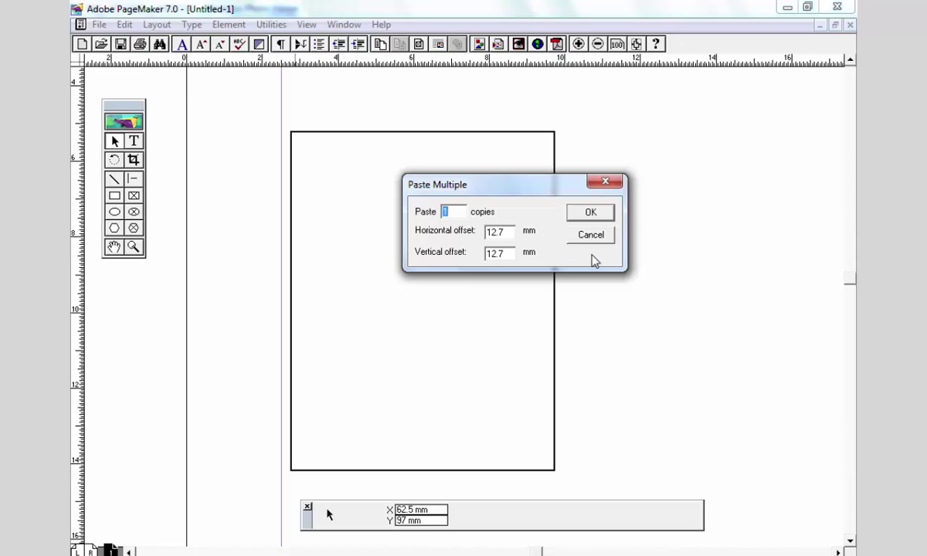
pyautogui.press('Tab')
pyautogui.write('0')
pyautogui.press('Tab')
pyautogui.write('0')
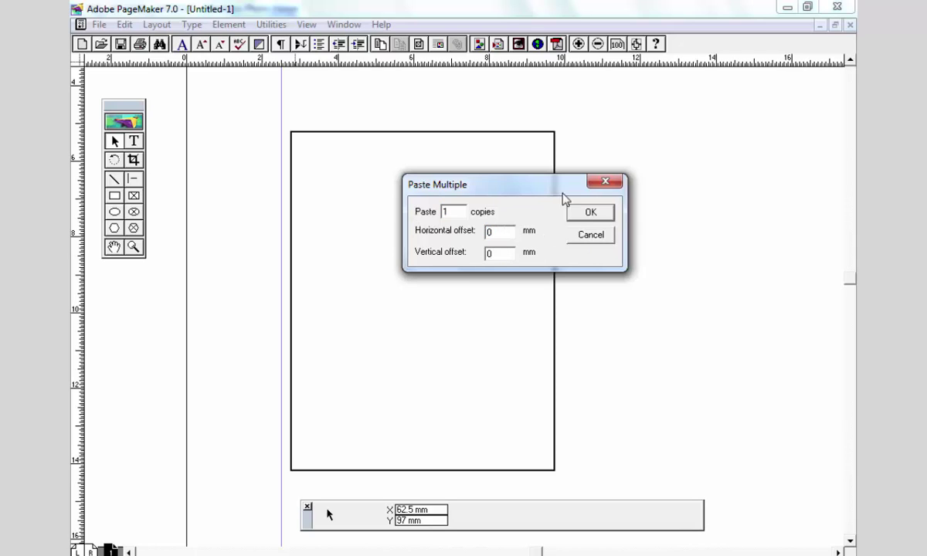
pyautogui.click(578, 214)
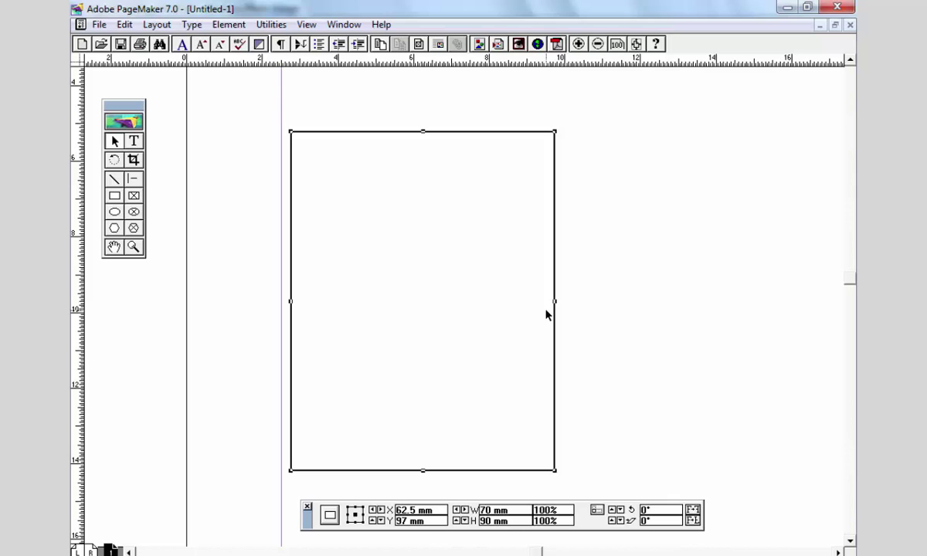
# - Paste another rectangle copy and try moving it, undoing each move
pyautogui.click(521, 156)
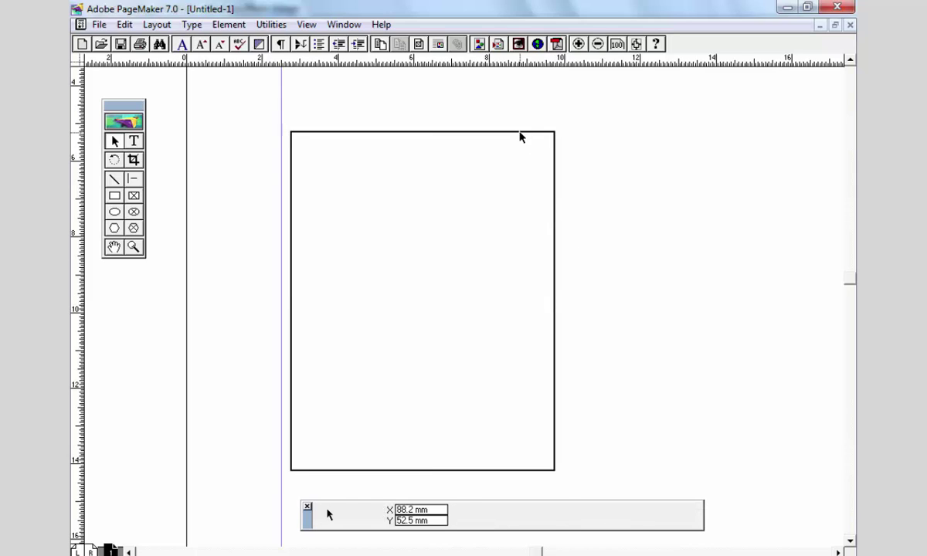
pyautogui.hotkey('ctrl', 'v')
pyautogui.moveTo(467, 133); pyautogui.dragTo(570, 147)
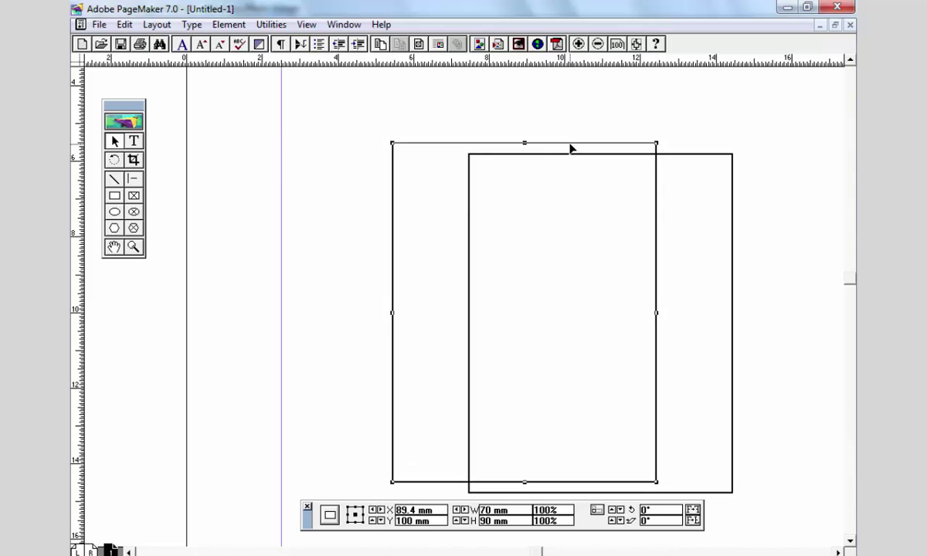
pyautogui.hotkey('ctrl', 'z')
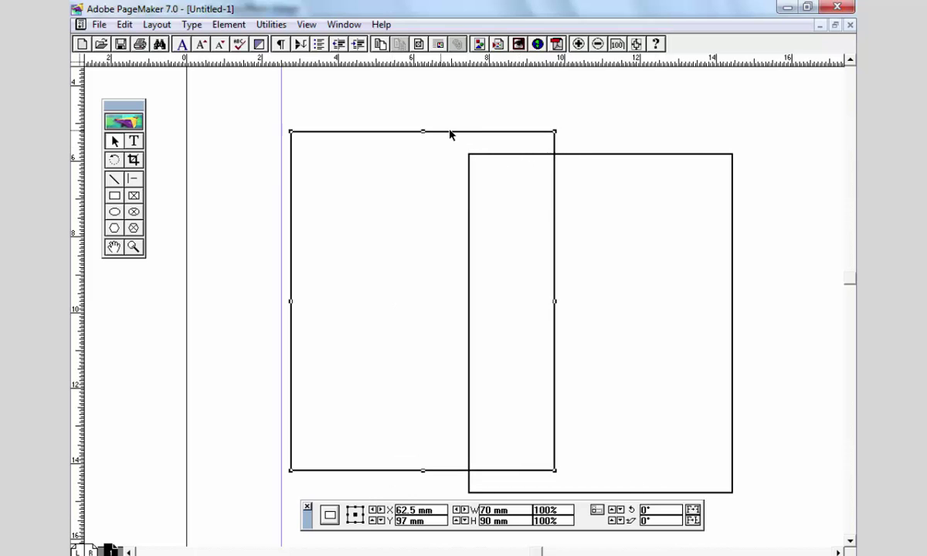
pyautogui.moveTo(459, 133); pyautogui.dragTo(610, 134)
pyautogui.hotkey('ctrl', 'z')
pyautogui.click(125, 24)
pyautogui.click(155, 86)
pyautogui.moveTo(306, 133); pyautogui.dragTo(409, 151)
pyautogui.hotkey('ctrl', 'z')
# - Reposition the rectangles and delete the extra right-hand copy
pyautogui.click(343, 128)
pyautogui.click(346, 133)
pyautogui.click(369, 134)
pyautogui.moveTo(368, 132); pyautogui.dragTo(374, 111)
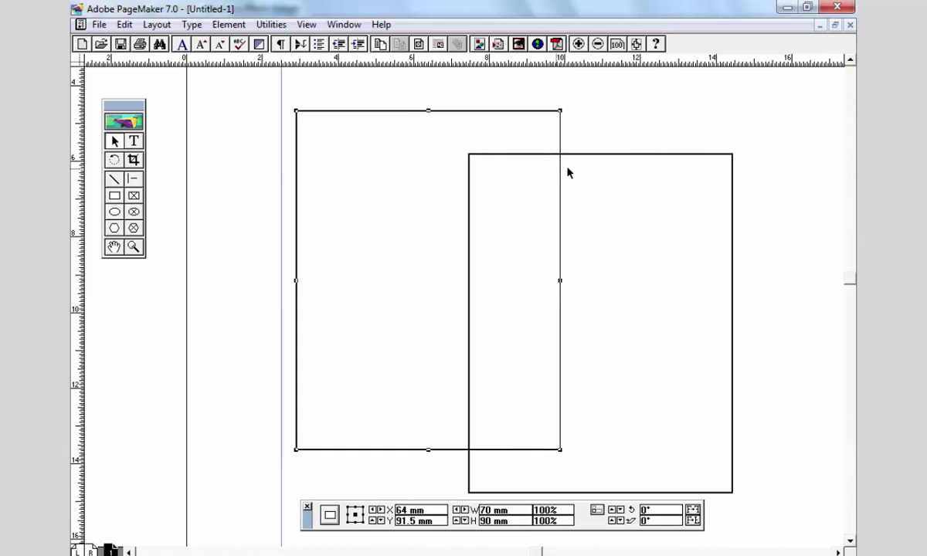
pyautogui.click(600, 152)
pyautogui.moveTo(527, 154); pyautogui.dragTo(552, 137)
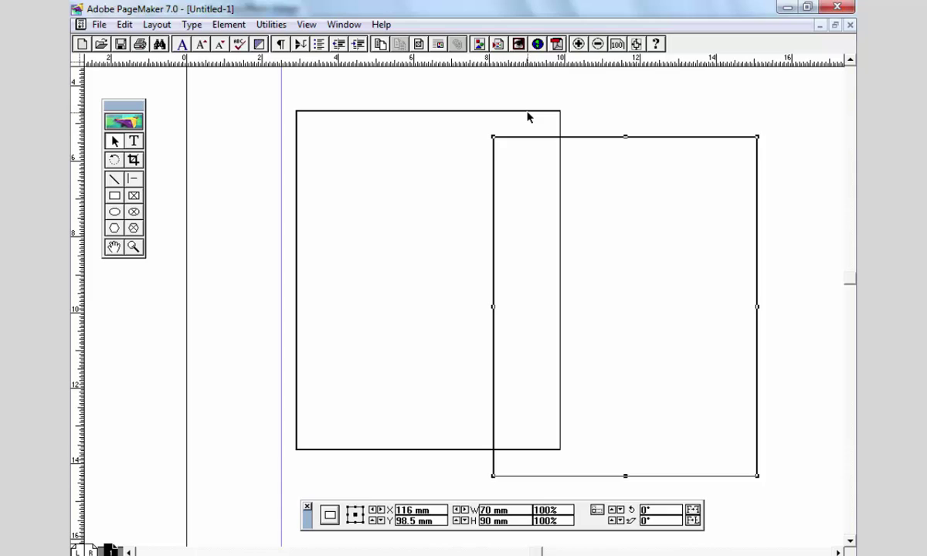
pyautogui.press('Delete')
pyautogui.moveTo(525, 118)
pyautogui.mouseDown()
pyautogui.moveTo(493, 121)
pyautogui.moveTo(531, 121)
pyautogui.mouseUp()
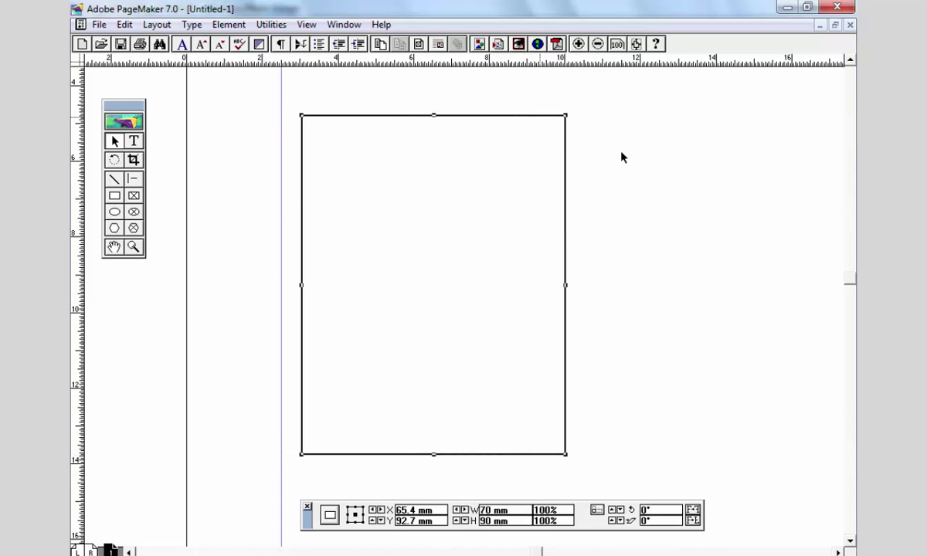
# - Place the rectangle at X 60 mm, Y 94.8 mm and paste a copy exactly on top
pyautogui.click(124, 24)
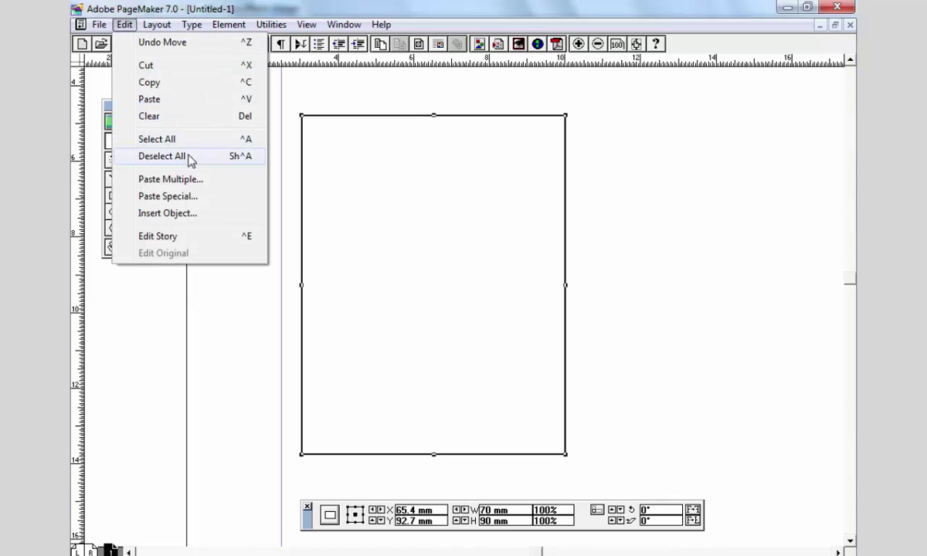
pyautogui.click(498, 105)
pyautogui.moveTo(484, 124); pyautogui.dragTo(465, 132)
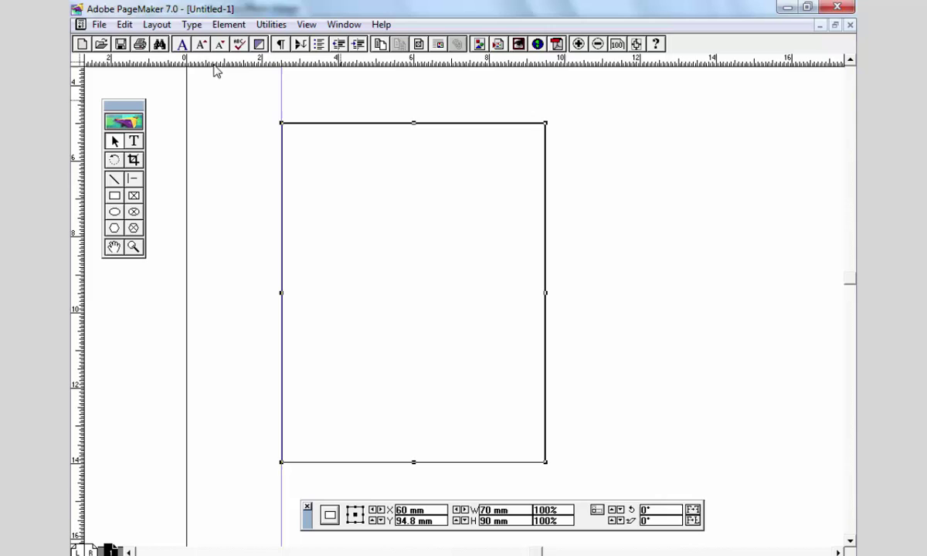
pyautogui.click(124, 24)
pyautogui.click(149, 82)
pyautogui.click(125, 23)
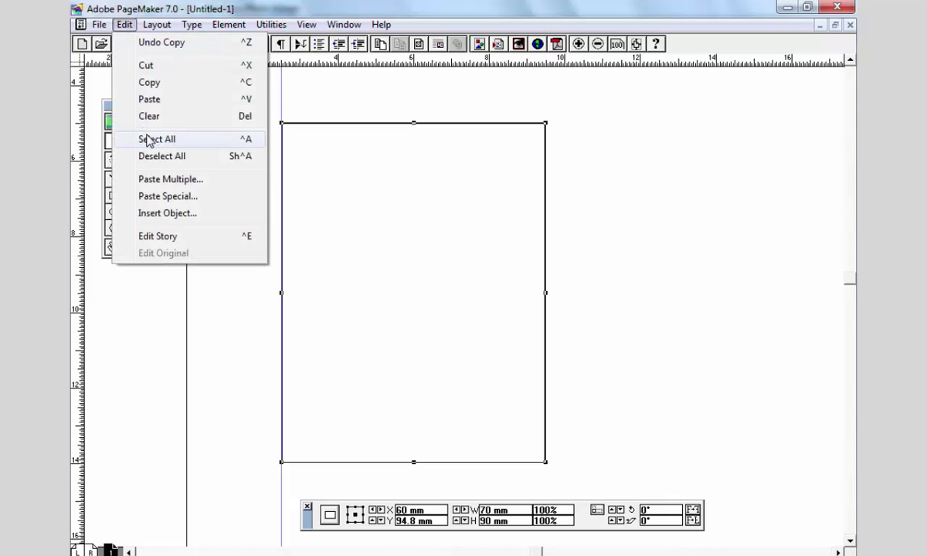
pyautogui.click(163, 179)
pyautogui.click(524, 242)
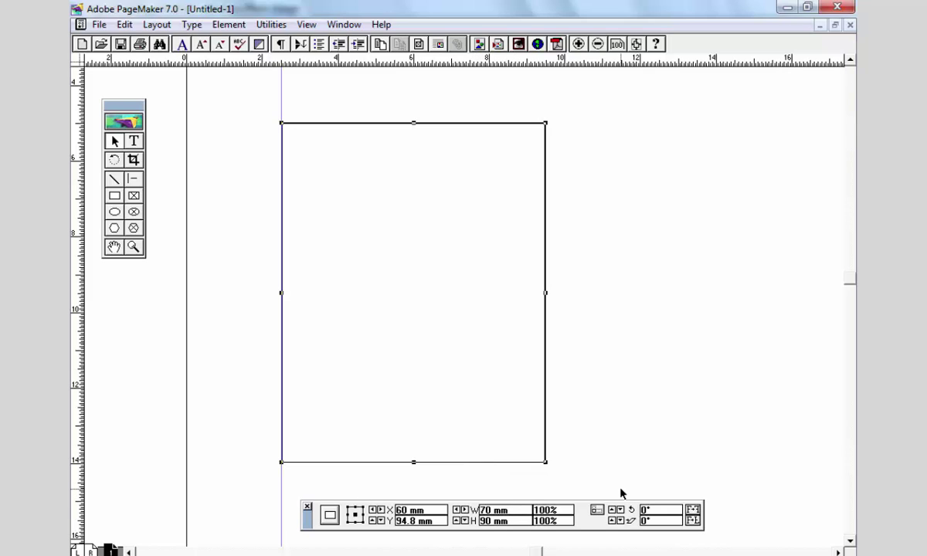
# - Try shrinking the copy by 10 mm each way, then restore it to 70 × 90 mm
pyautogui.write('-10')
pyautogui.press('Tab')
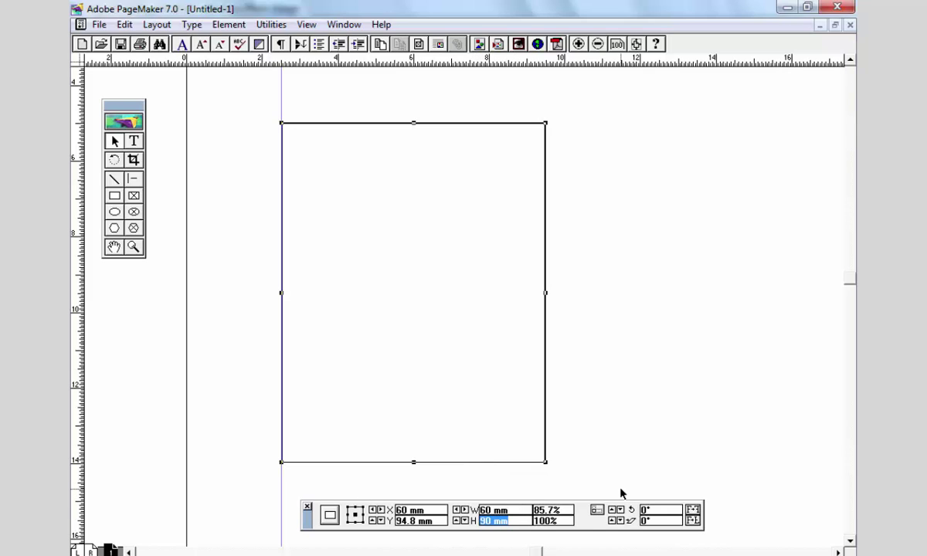
pyautogui.press('Return')
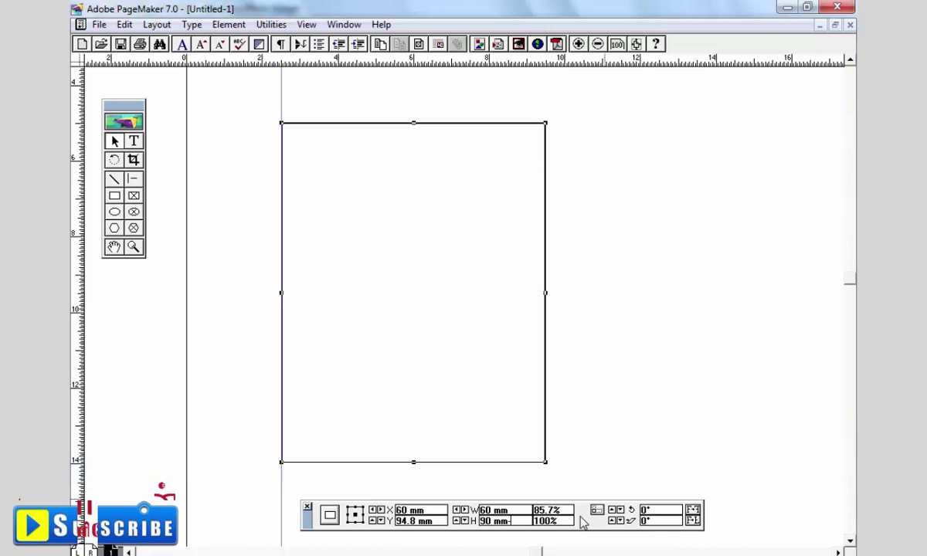
pyautogui.write('-10')
pyautogui.press('Return')
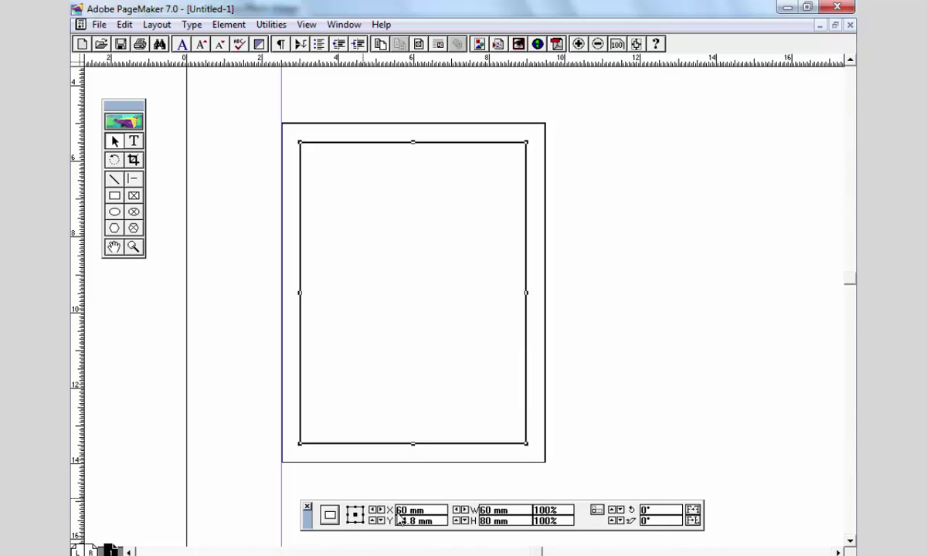
pyautogui.doubleClick(518, 514)
pyautogui.write('4')
pyautogui.write('0')
pyautogui.press('Tab')
pyautogui.write('8')
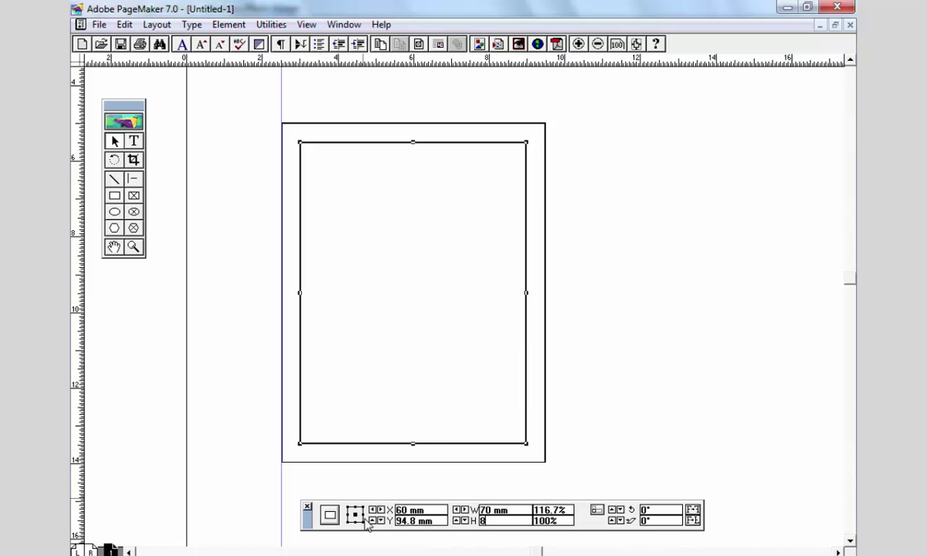
pyautogui.write('0')
pyautogui.press('Return')
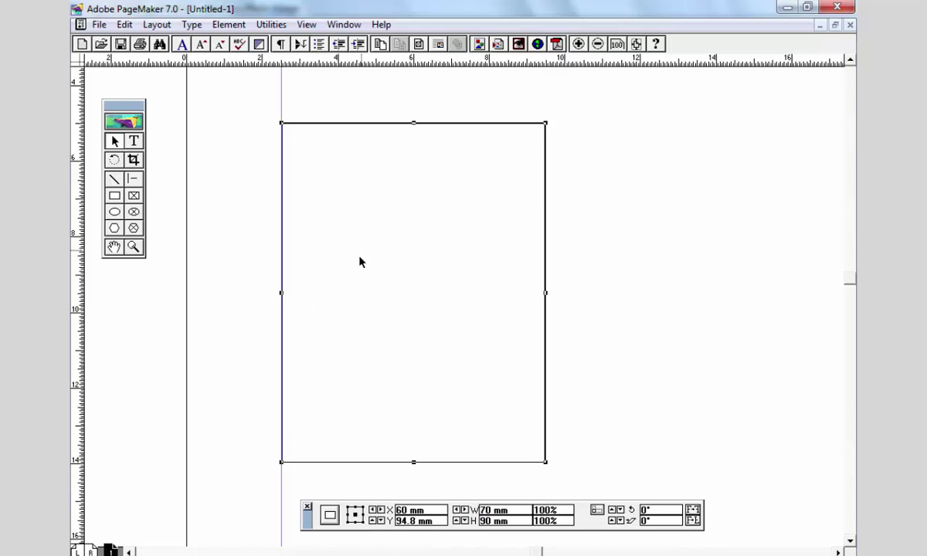
# - Test top-left and bottom-right reference points for a 60 × 80 mm resize, undoing each
pyautogui.click(350, 510)
pyautogui.press('BackSpace')
pyautogui.press('BackSpace')
pyautogui.press('BackSpace')
pyautogui.press('BackSpace')
pyautogui.press('BackSpace')
pyautogui.write('60')
pyautogui.press('Tab')
pyautogui.press('BackSpace')
pyautogui.press('BackSpace')
pyautogui.press('BackSpace')
pyautogui.press('BackSpace')
pyautogui.press('BackSpace')
pyautogui.write('80')
pyautogui.press('Return')
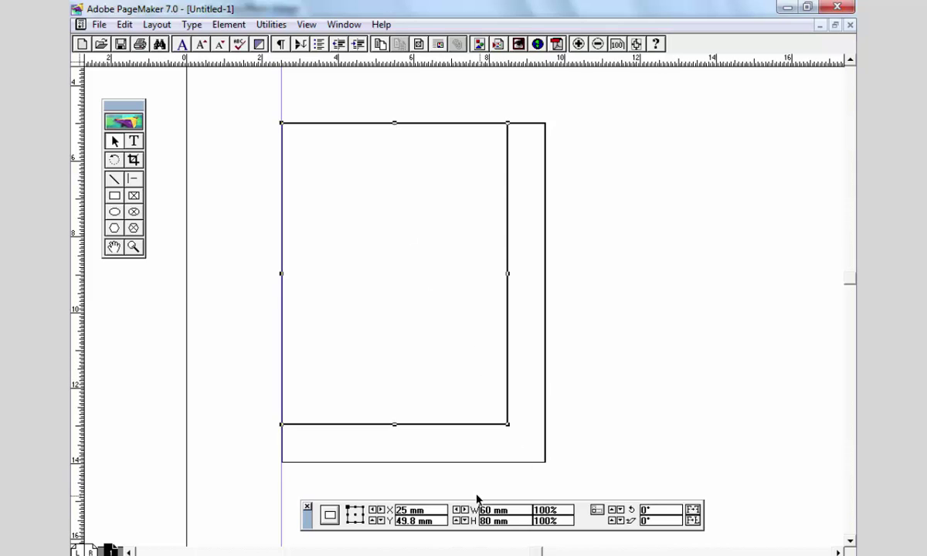
pyautogui.hotkey('ctrl', 'z')
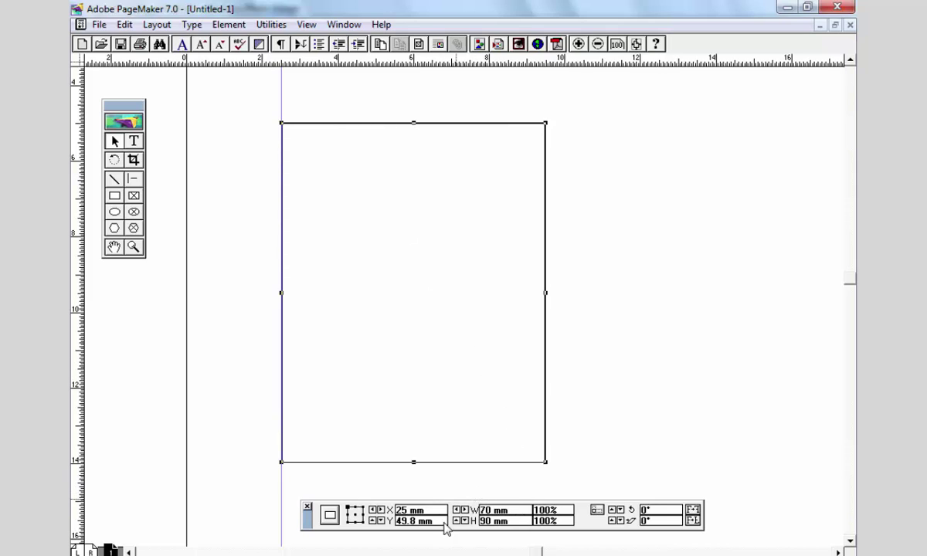
pyautogui.click(362, 523)
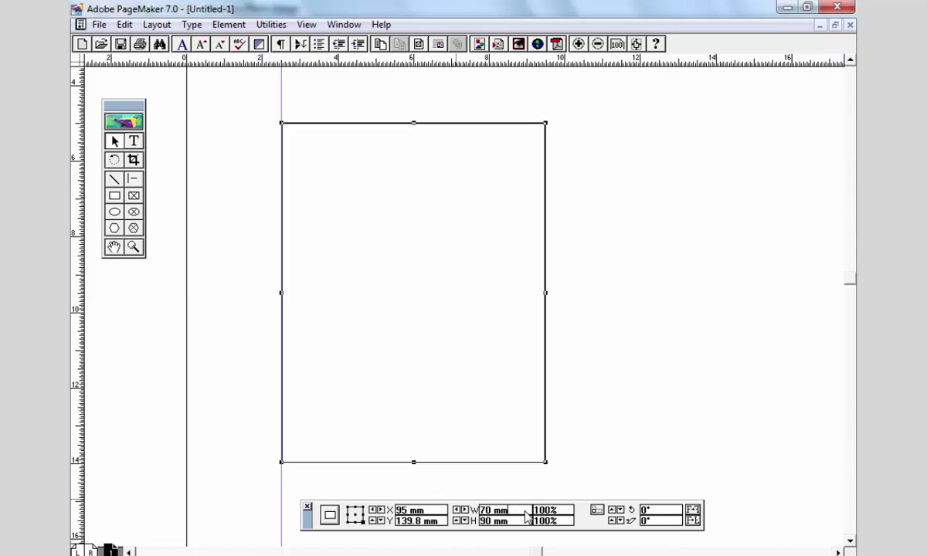
pyautogui.write('60 mm')
pyautogui.press('Tab')
pyautogui.write('-10')
pyautogui.press('Return')
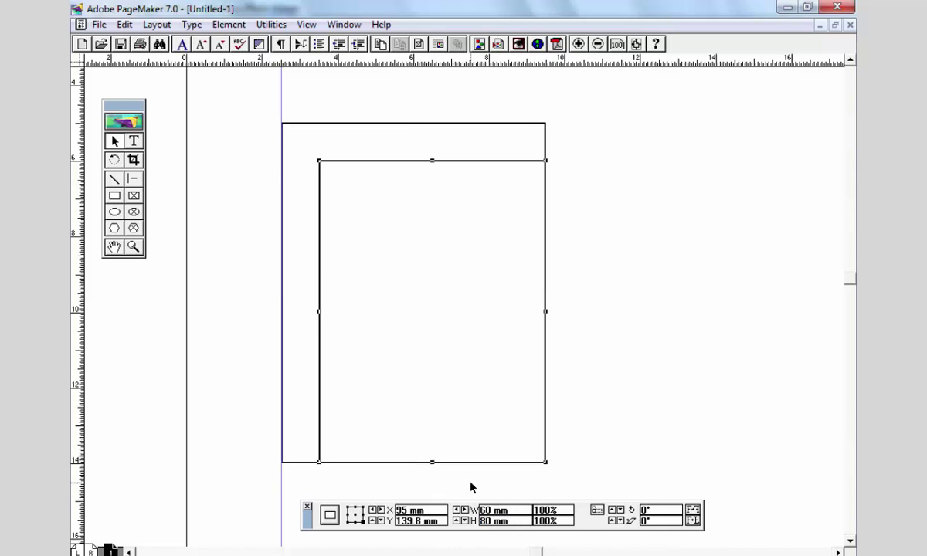
pyautogui.hotkey('ctrl', 'z')
# - Resize the copy to 60 × 80 mm around the centre reference point
pyautogui.click(355, 514)
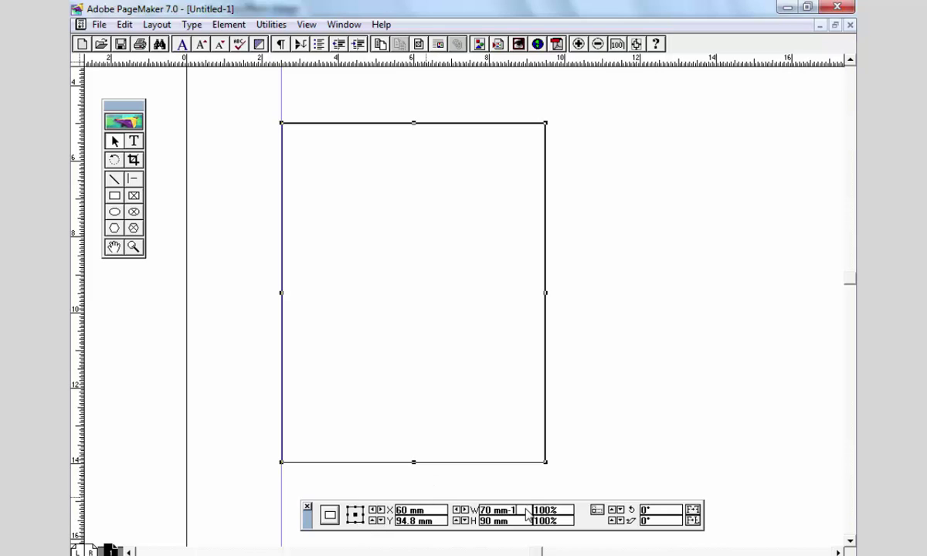
pyautogui.press('Tab')
pyautogui.write('-10')
pyautogui.press('Return')
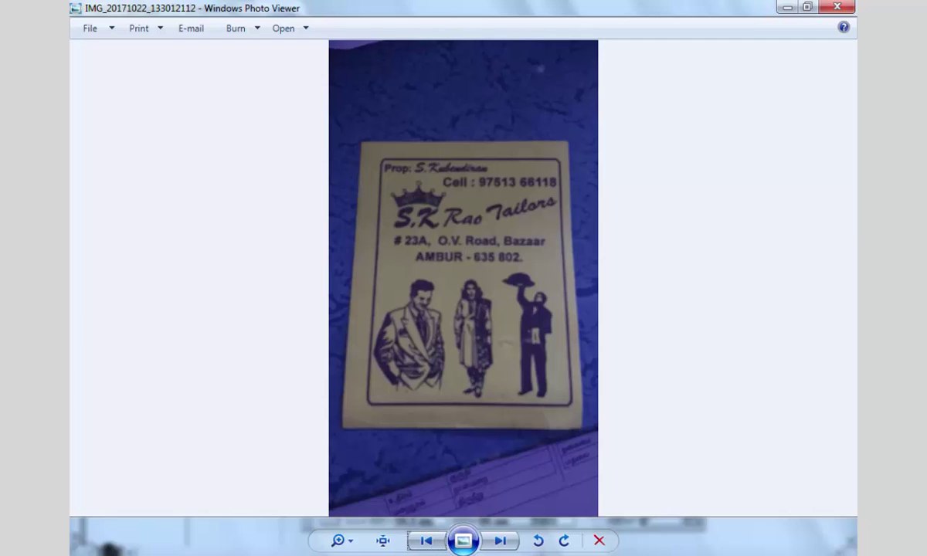
pyautogui.click(787, 6)
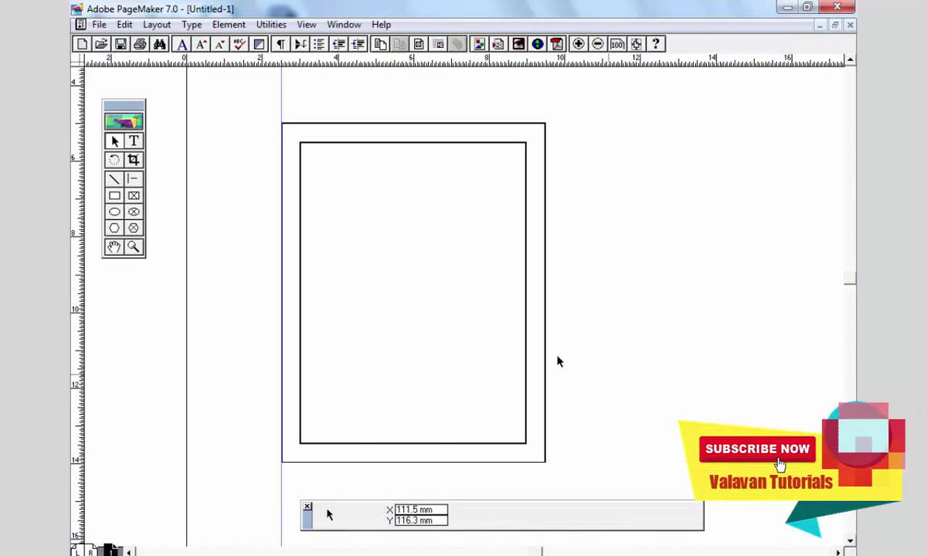
pyautogui.hotkey('ctrl', 'space')
# - Add text frames for 'Prop :' with the proprietor's name, 'S.K.Rao Tailor', and the shop address
pyautogui.moveTo(282, 125); pyautogui.dragTo(555, 472)
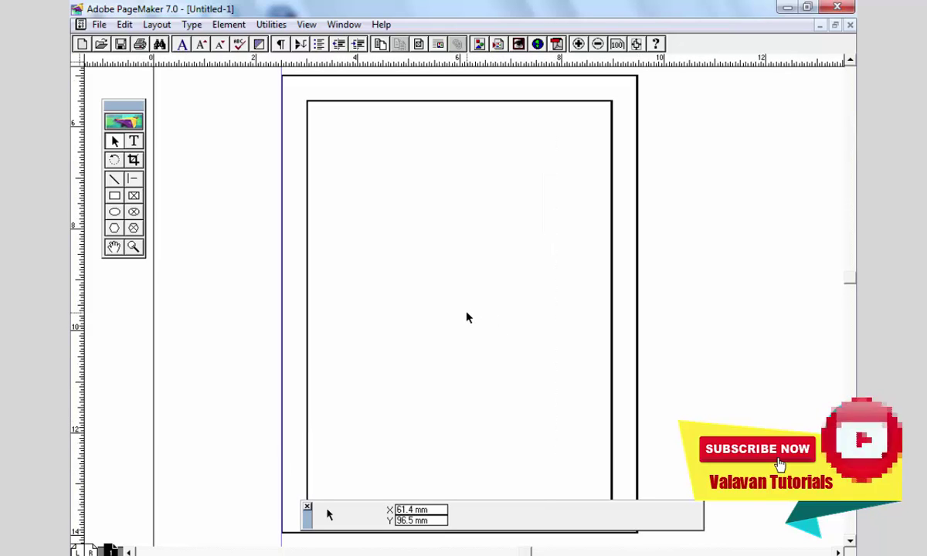
pyautogui.hotkey('shift', 'F4')
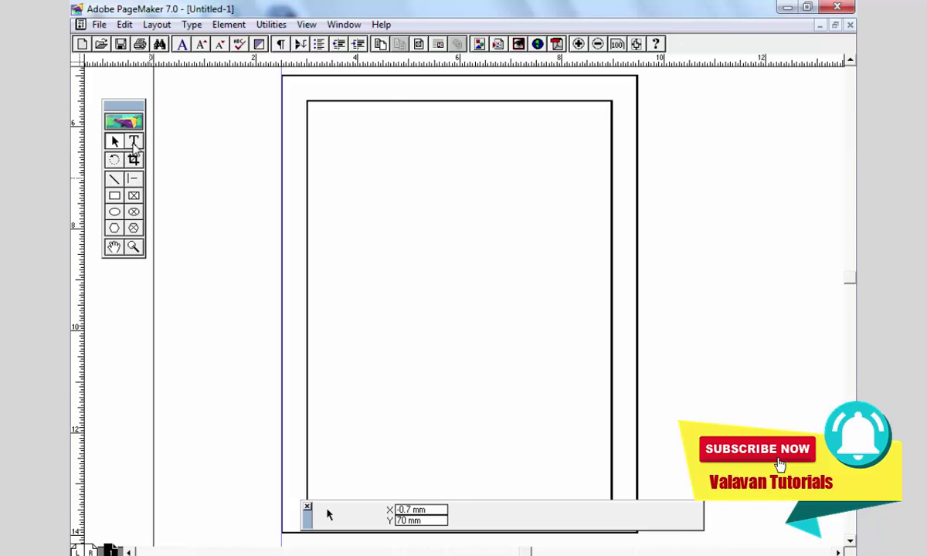
pyautogui.moveTo(308, 103); pyautogui.dragTo(467, 184)
pyautogui.write('Prop')
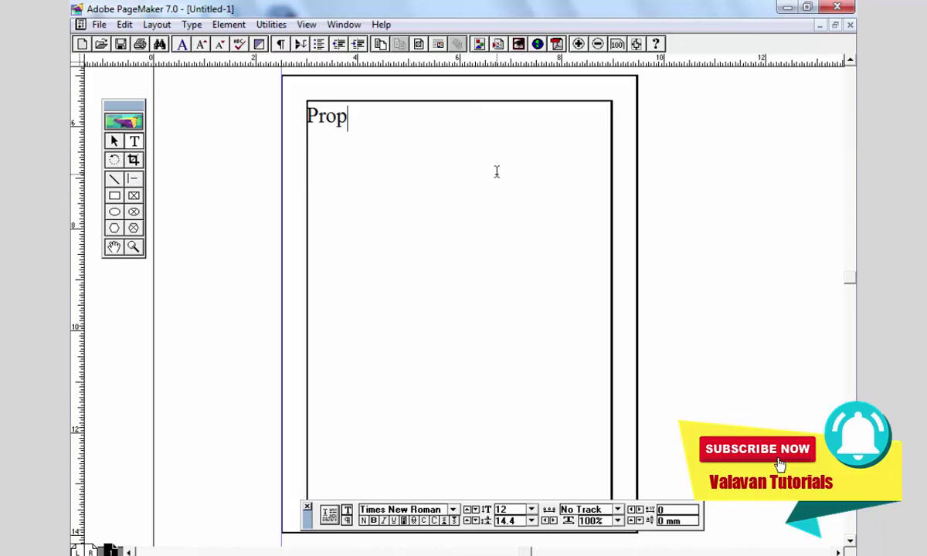
pyautogui.write(' : S.Ka')
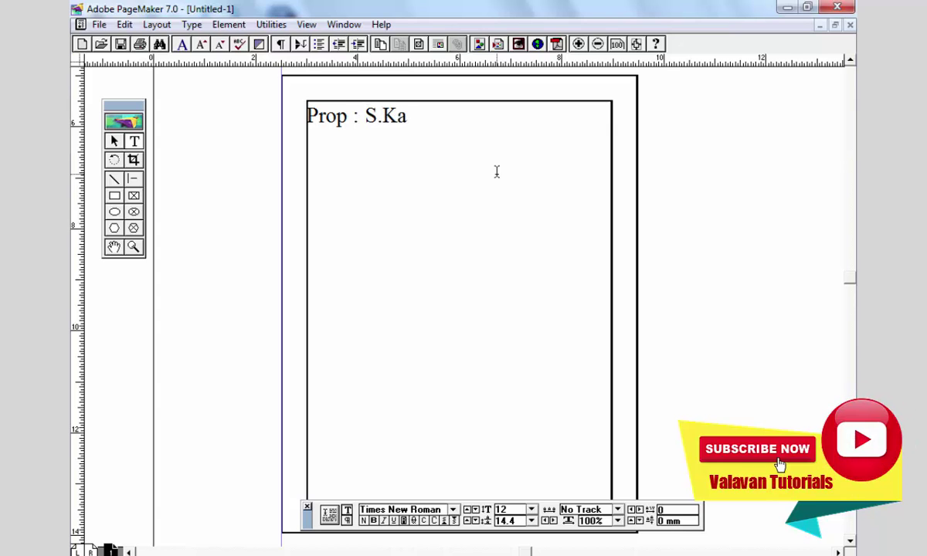
pyautogui.write('bendhiran')
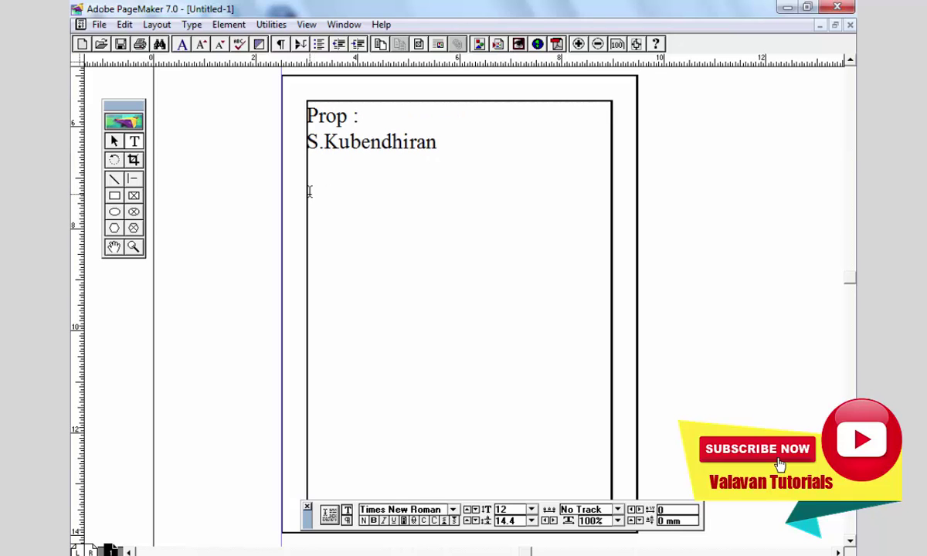
pyautogui.moveTo(308, 188); pyautogui.dragTo(612, 281)
pyautogui.write('S.K.')
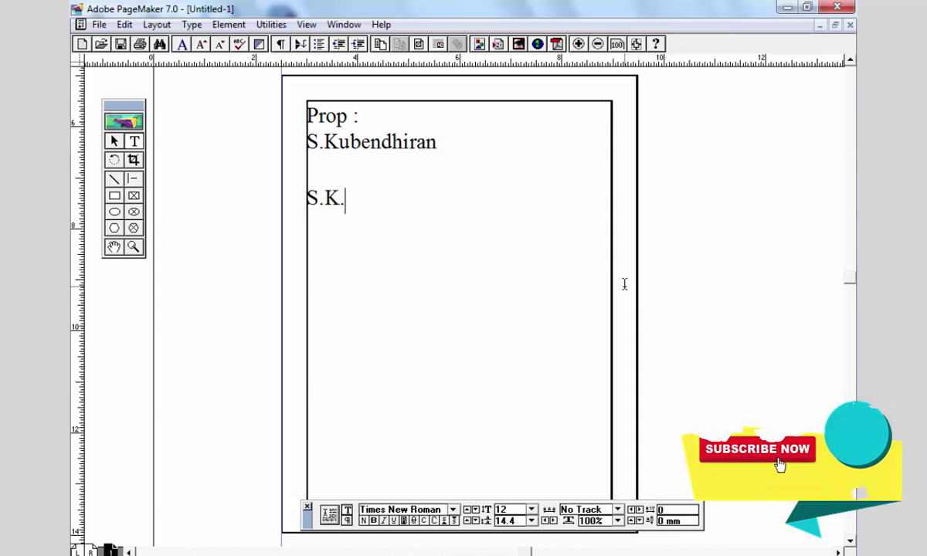
pyautogui.write('Rao Tai')
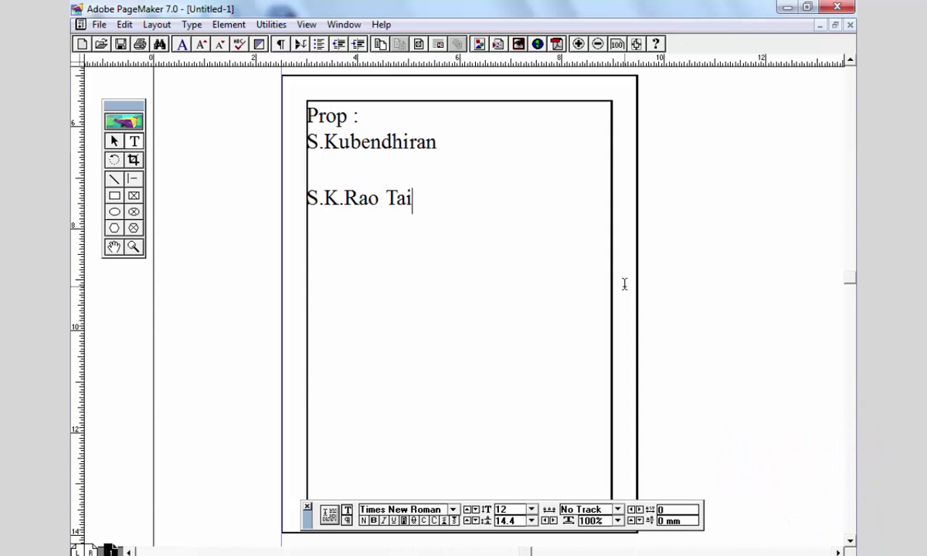
pyautogui.write('lors')
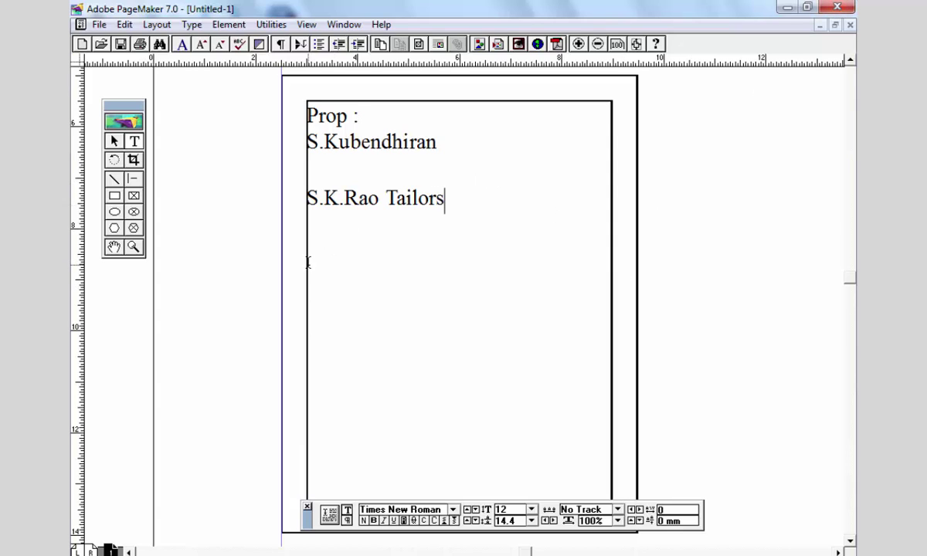
pyautogui.moveTo(308, 263); pyautogui.dragTo(613, 340)
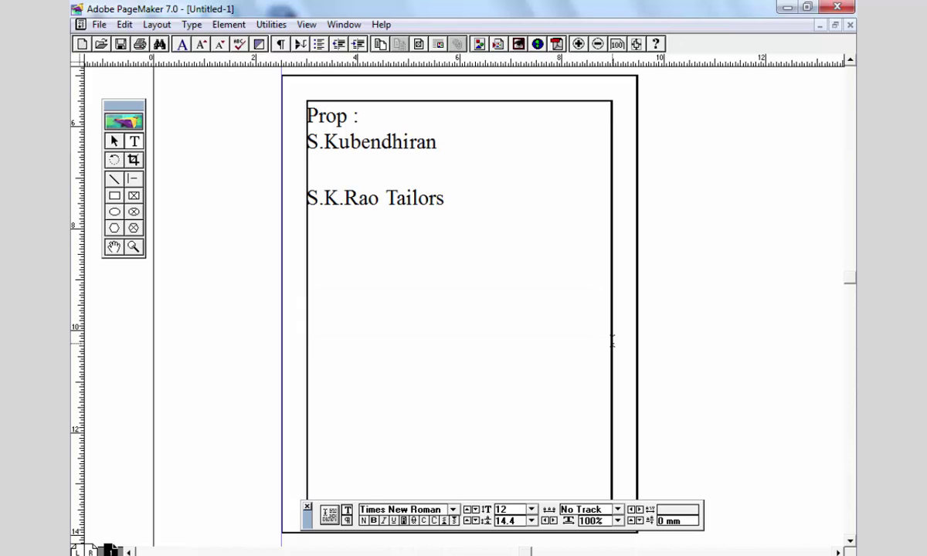
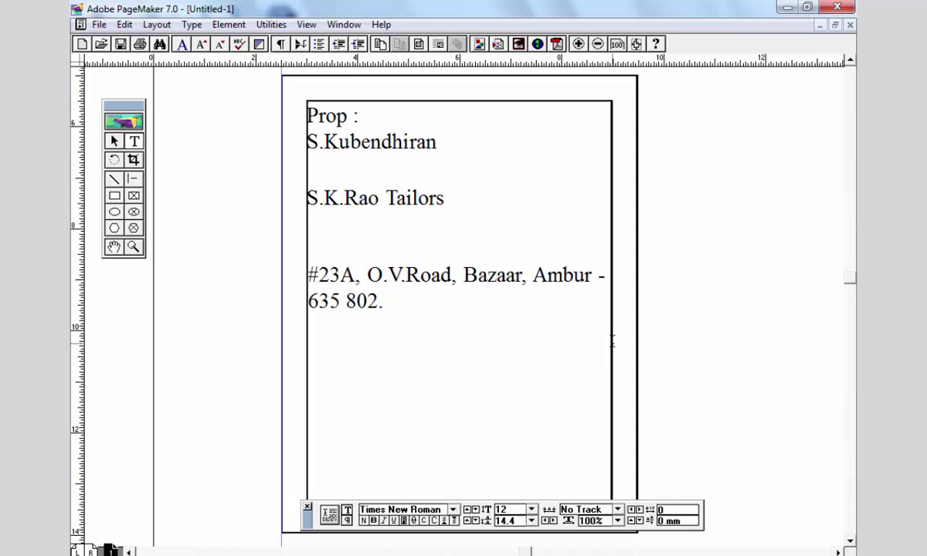
# - Select the proprietor, shop name and address text blocks in turn
pyautogui.moveTo(466, 383); pyautogui.dragTo(382, 344)
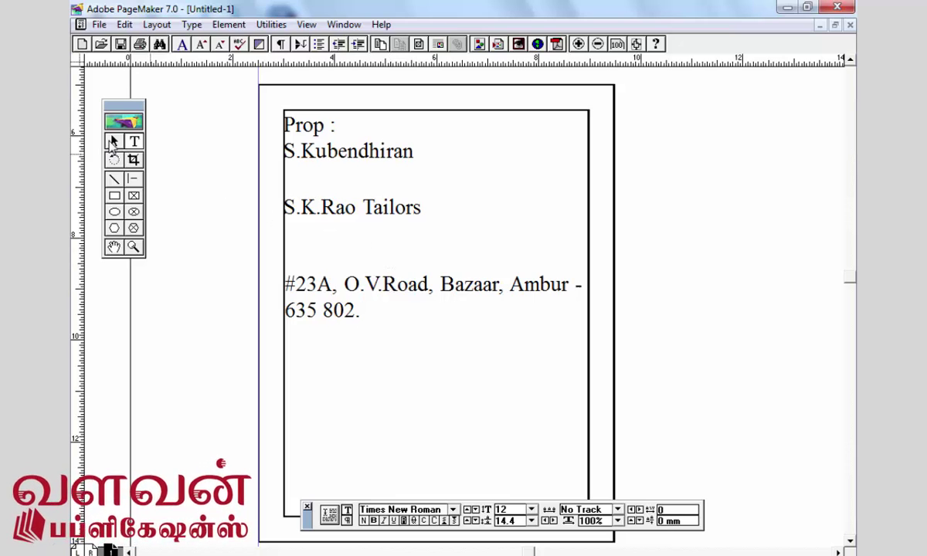
pyautogui.click(113, 142)
pyautogui.moveTo(471, 356); pyautogui.dragTo(459, 332)
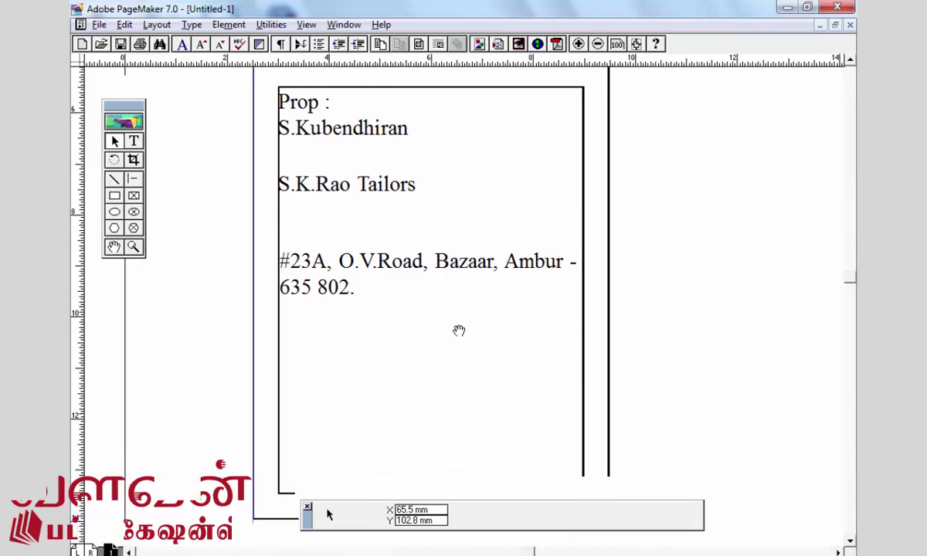
pyautogui.click(301, 120)
pyautogui.click(395, 187)
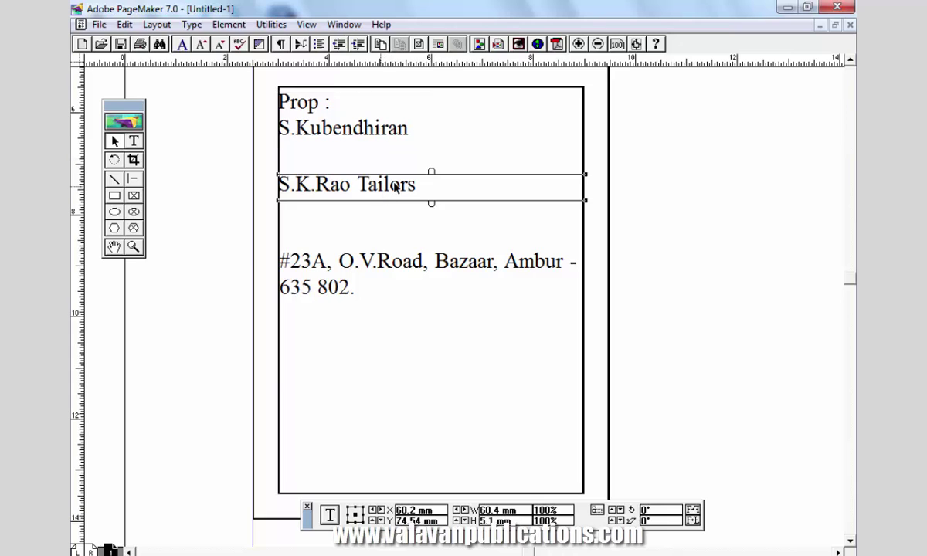
pyautogui.click(432, 261)
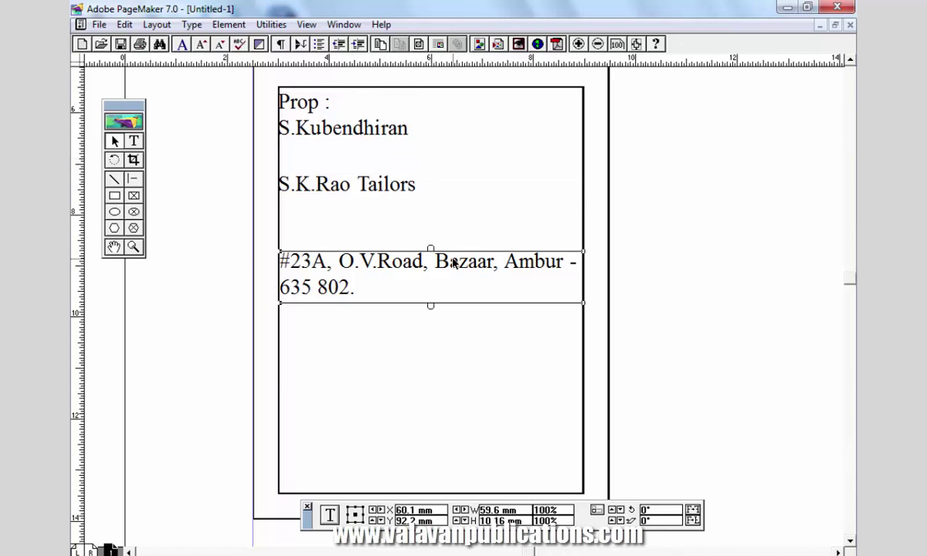
pyautogui.click(133, 142)
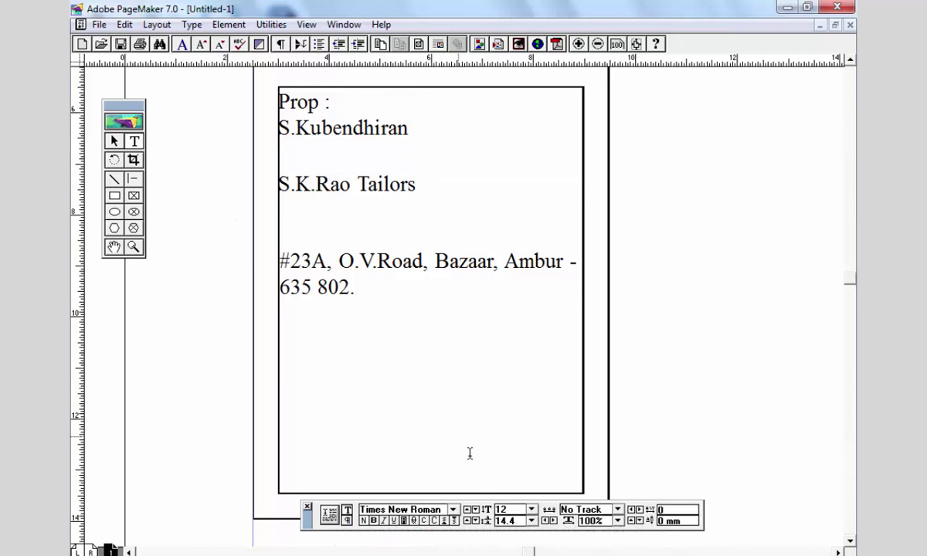
# - Centre-align the address paragraph and break the line before the town and postcode
pyautogui.tripleClick(309, 289)
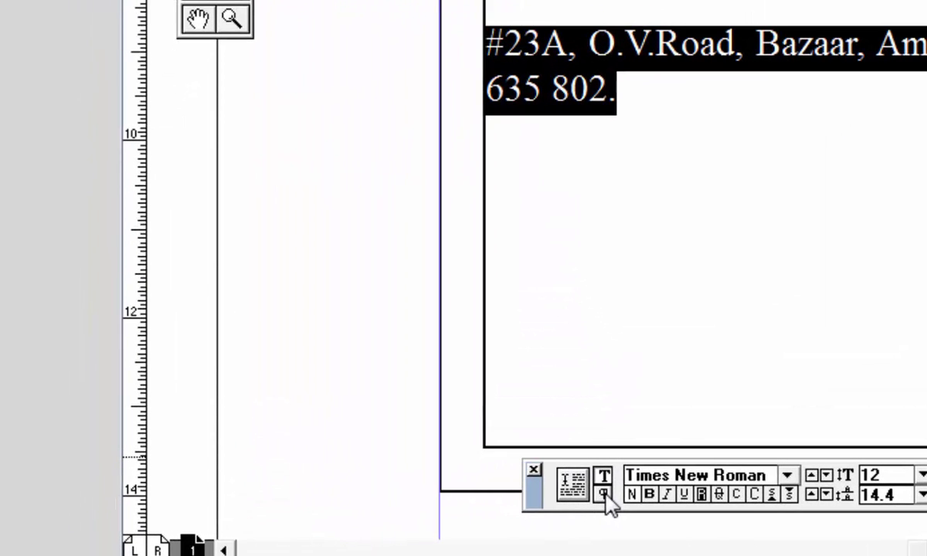
pyautogui.click(603, 494)
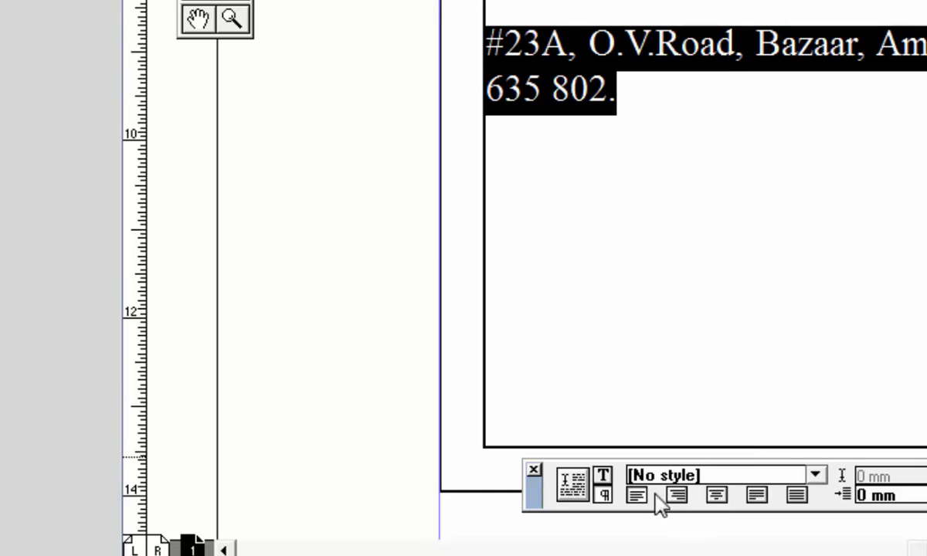
pyautogui.click(717, 495)
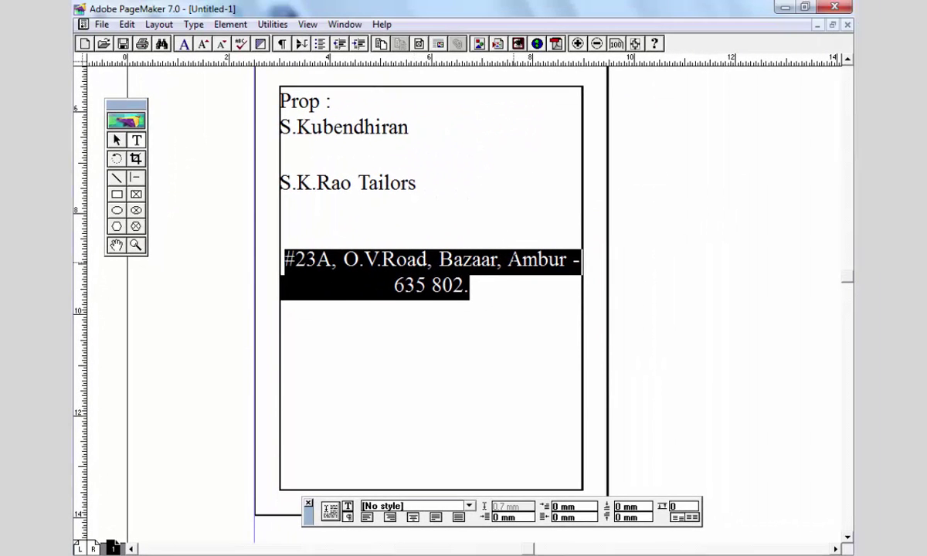
pyautogui.click(506, 260)
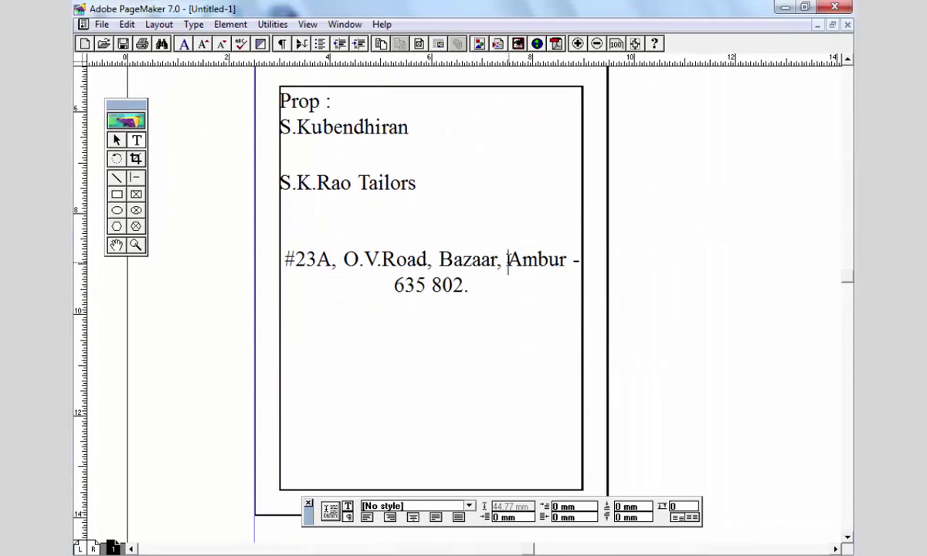
pyautogui.press('Return')
pyautogui.hotkey('ctrl', 'a')
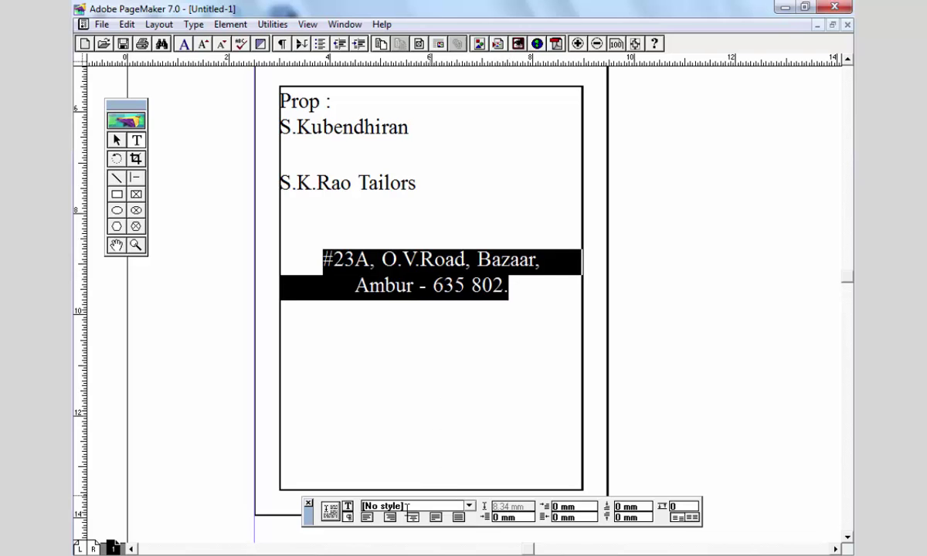
# - Set the selected address lines to Arial and make them bold
pyautogui.click(348, 508)
pyautogui.click(432, 503)
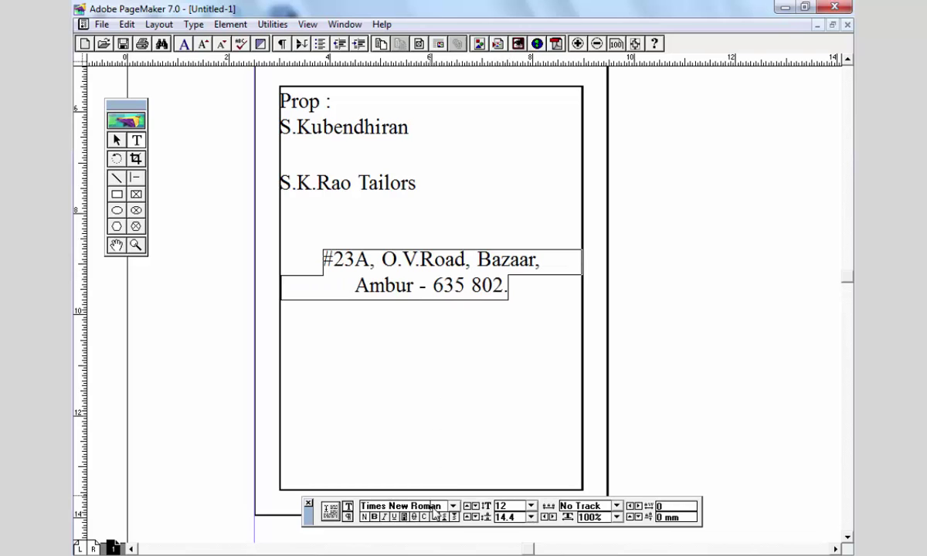
pyautogui.doubleClick(435, 506)
pyautogui.write('Arial')
pyautogui.press('Return')
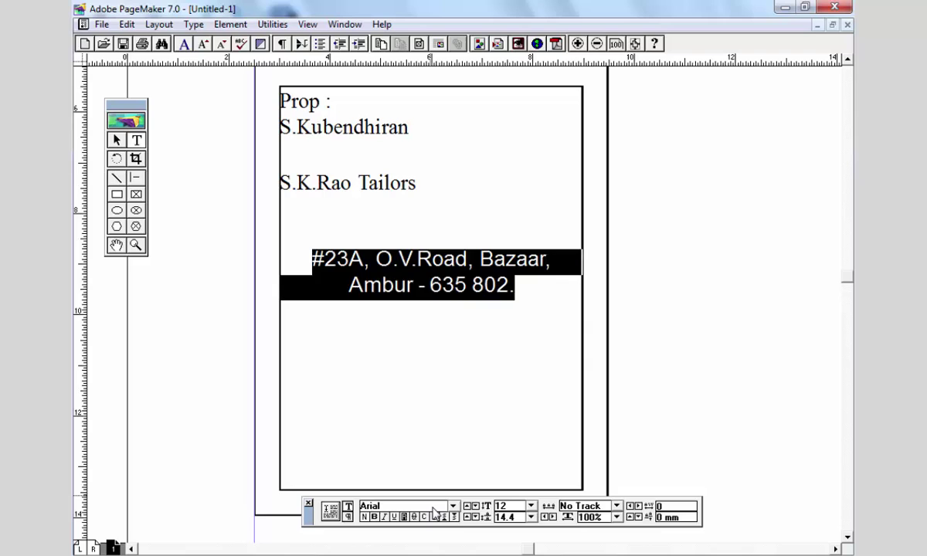
pyautogui.click(374, 517)
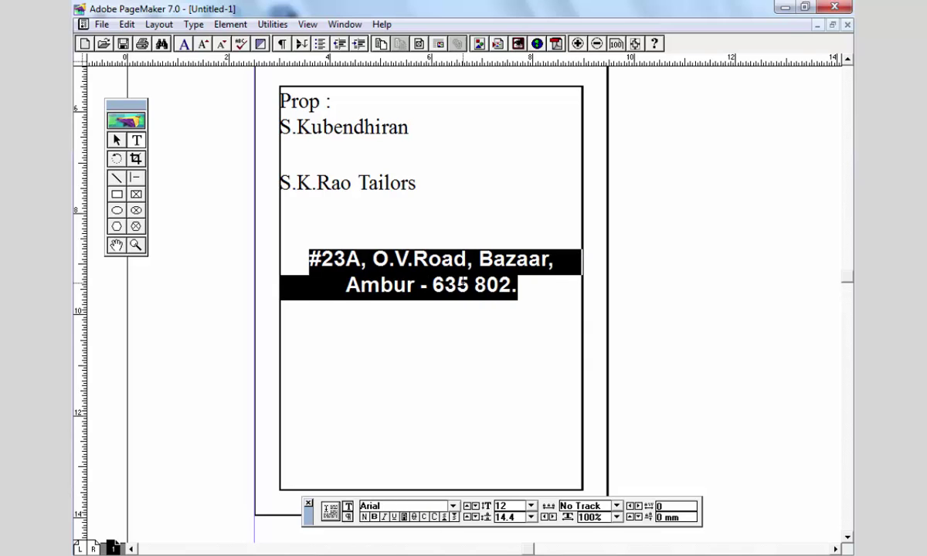
# - Deselect the text, then select the address block and the shop name block as objects
pyautogui.click(461, 282)
pyautogui.click(117, 140)
pyautogui.click(421, 270)
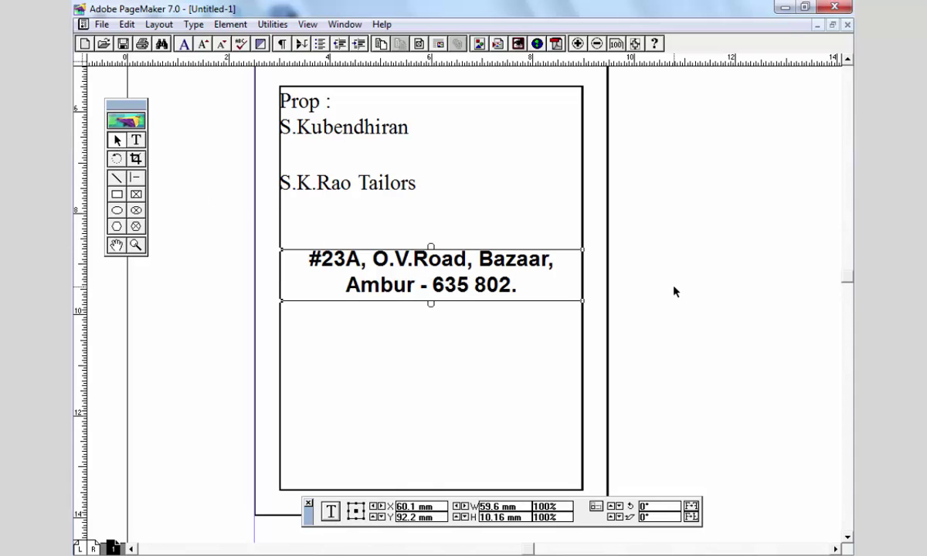
pyautogui.click(433, 185)
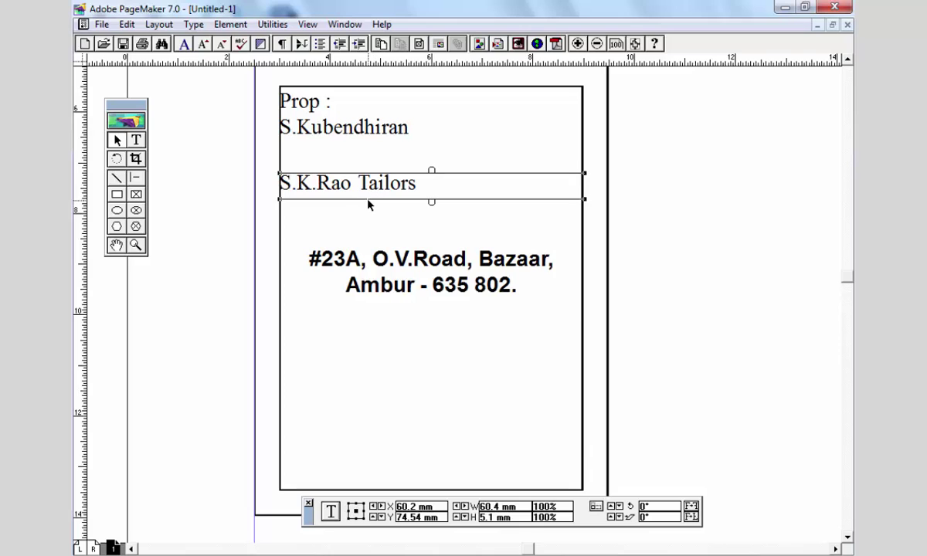
# - Select the whole 'S.K.Rao Tailors' line and try Broadway as its font
pyautogui.click(142, 143)
pyautogui.moveTo(358, 183); pyautogui.dragTo(500, 182)
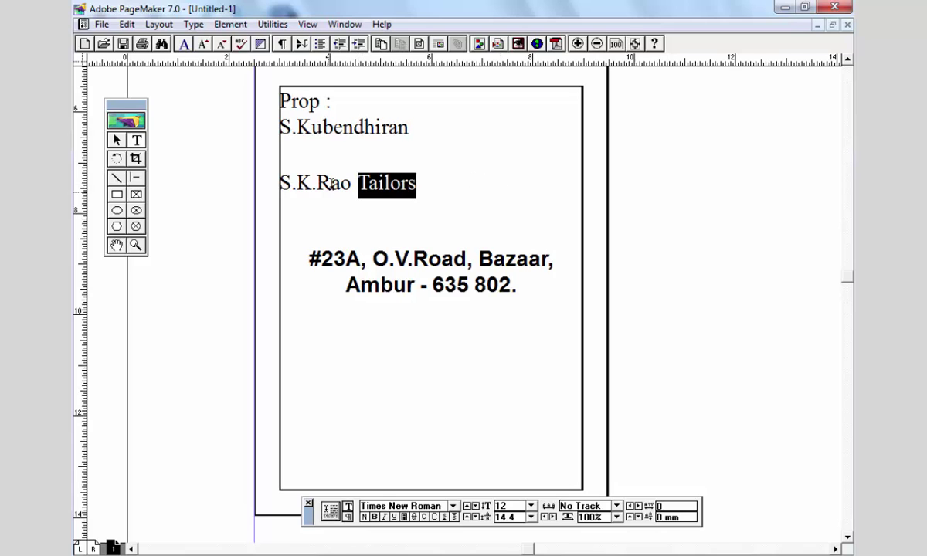
pyautogui.moveTo(331, 183); pyautogui.dragTo(279, 183)
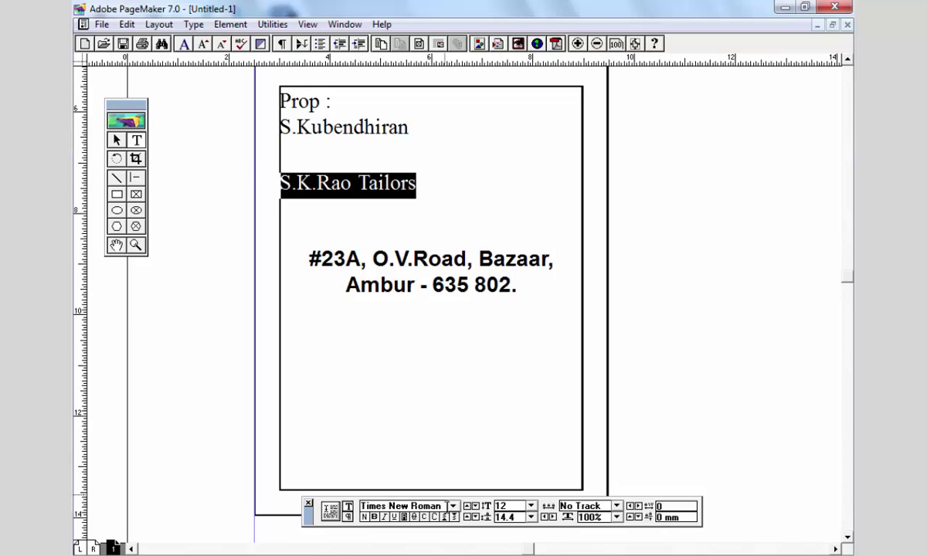
pyautogui.hotkey('ctrl', '`')
pyautogui.write('B')
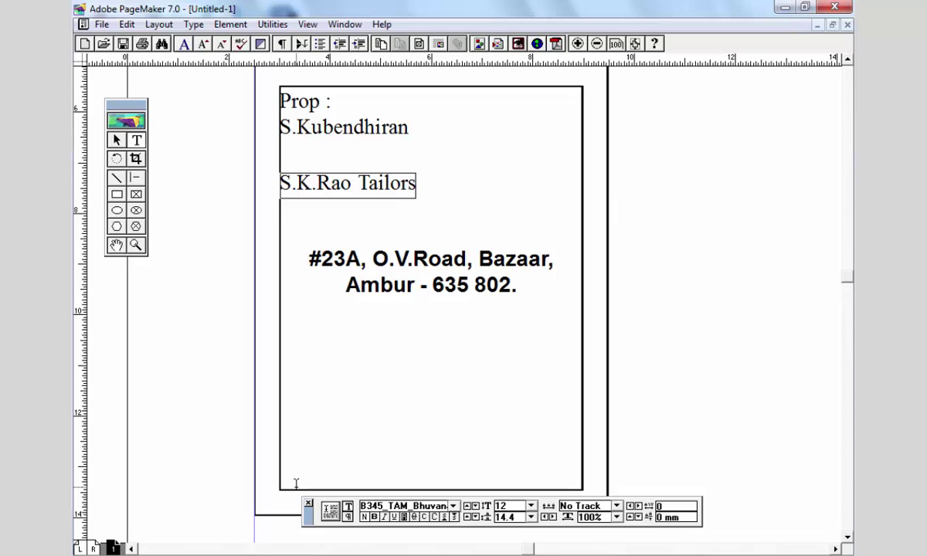
pyautogui.write('roadway')
pyautogui.press('Return')
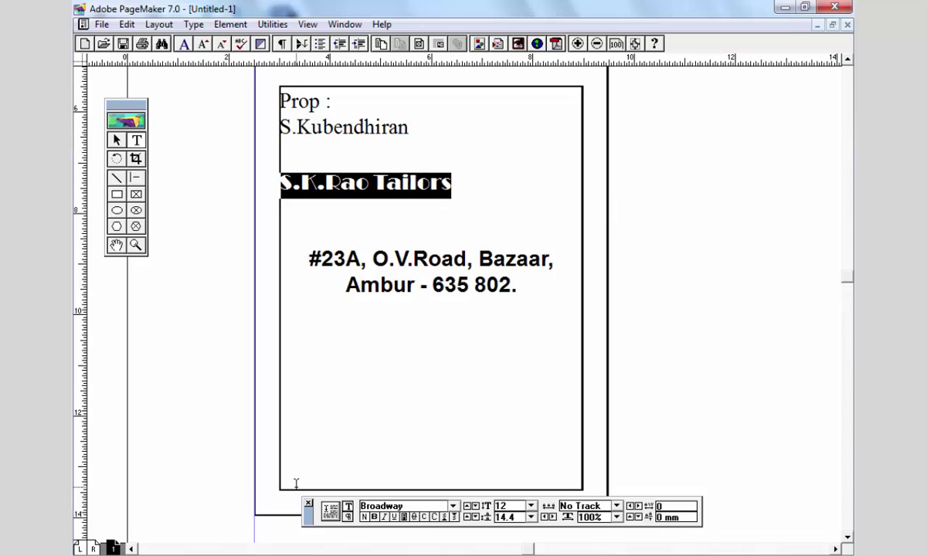
pyautogui.hotkey('ctrl', '`')
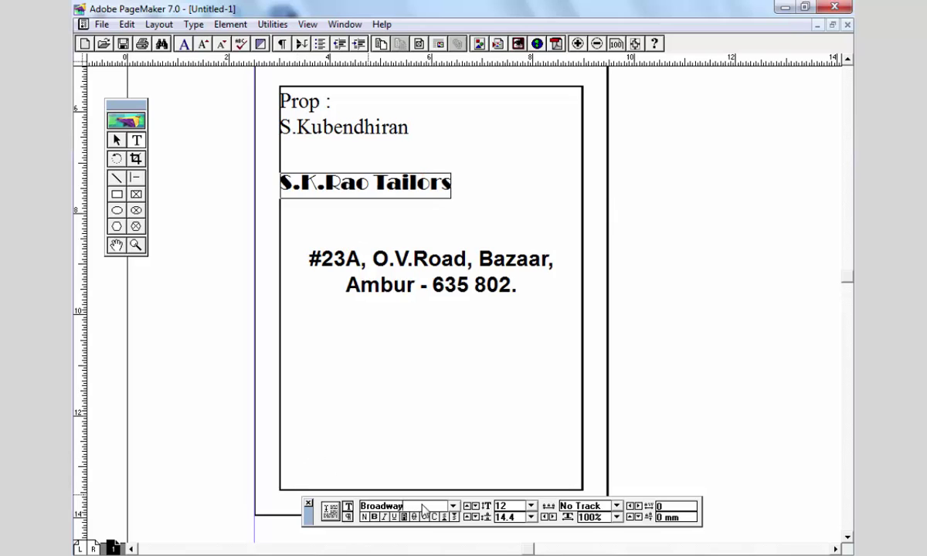
pyautogui.hotkey('ctrl', '`')
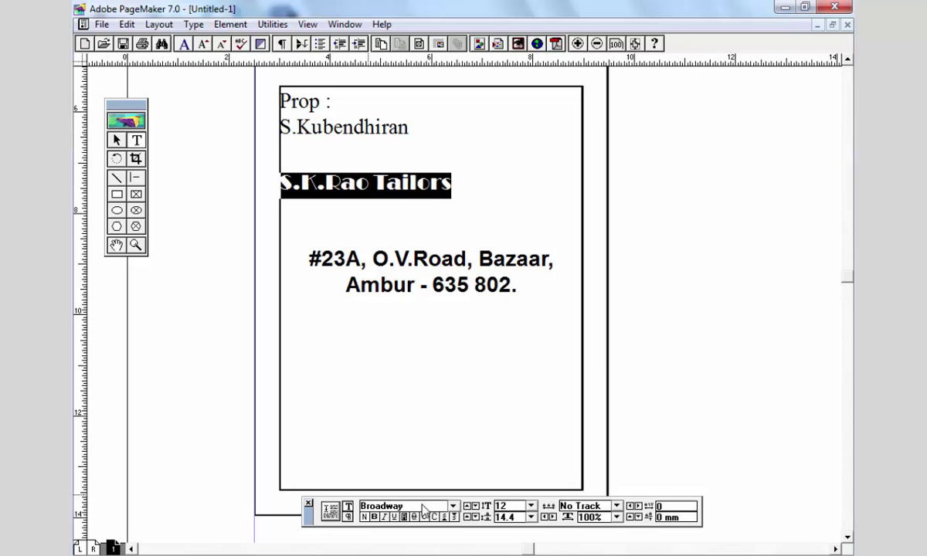
# - Cycle the shop name font through Browallia New and BrowalliaUPC to Brush Script MT
pyautogui.hotkey('ctrl', 't')
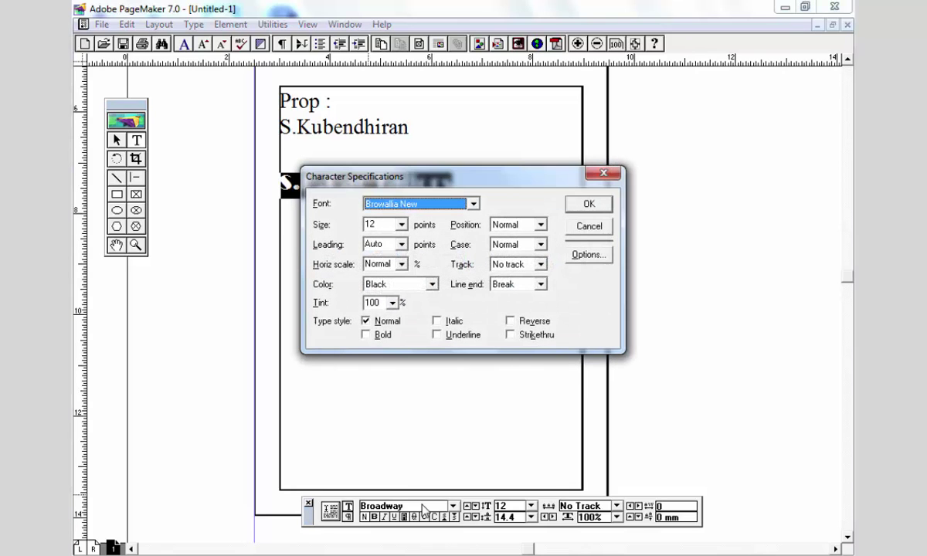
pyautogui.press('Return')
pyautogui.hotkey('ctrl', 't')
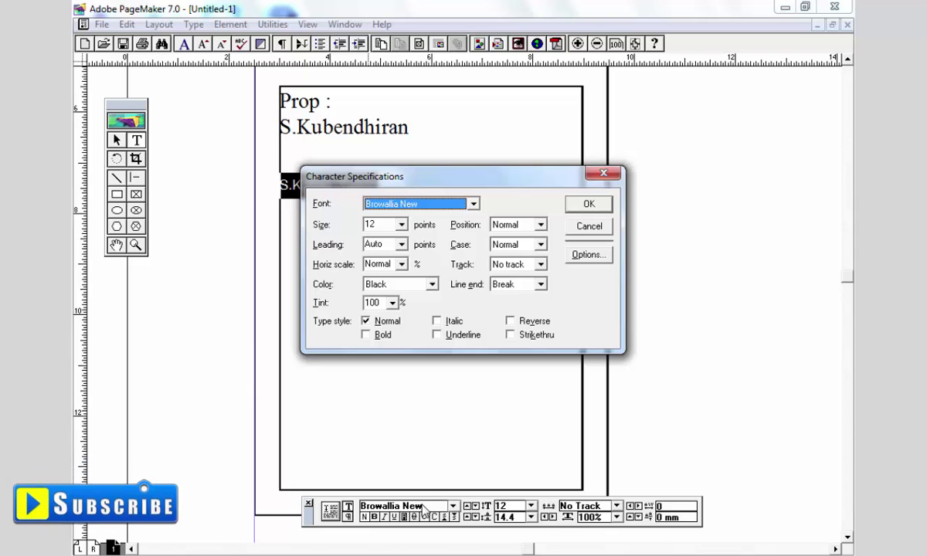
pyautogui.press('Down')
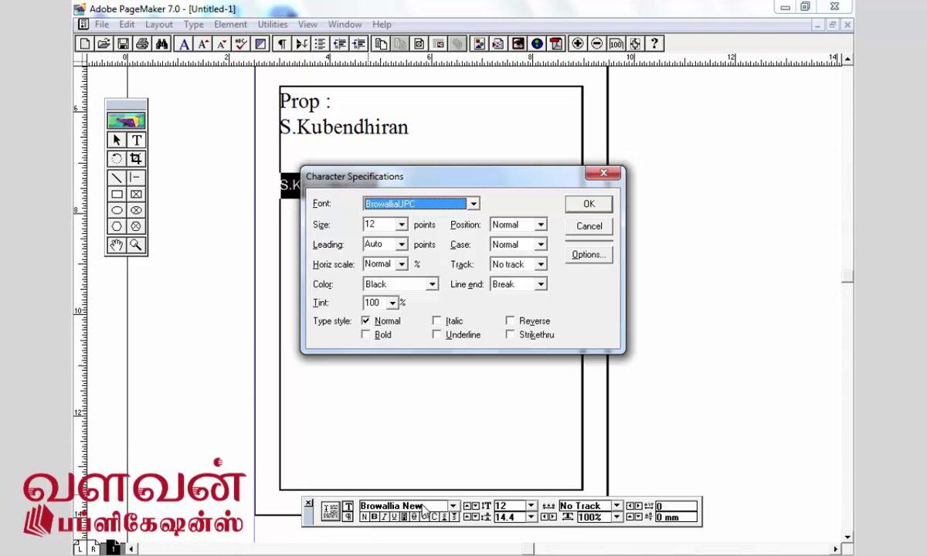
pyautogui.press('Return')
pyautogui.hotkey('ctrl', 't')
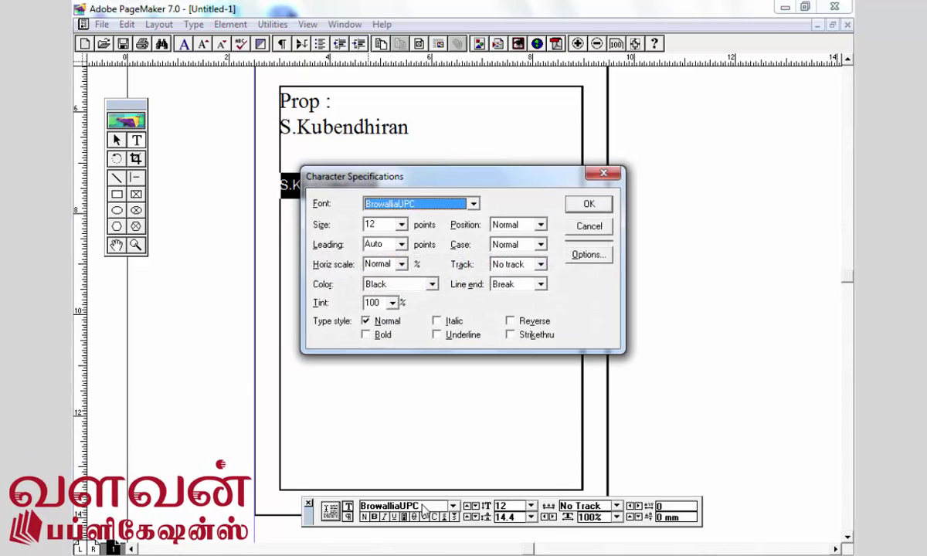
pyautogui.press('Down')
pyautogui.press('Return')
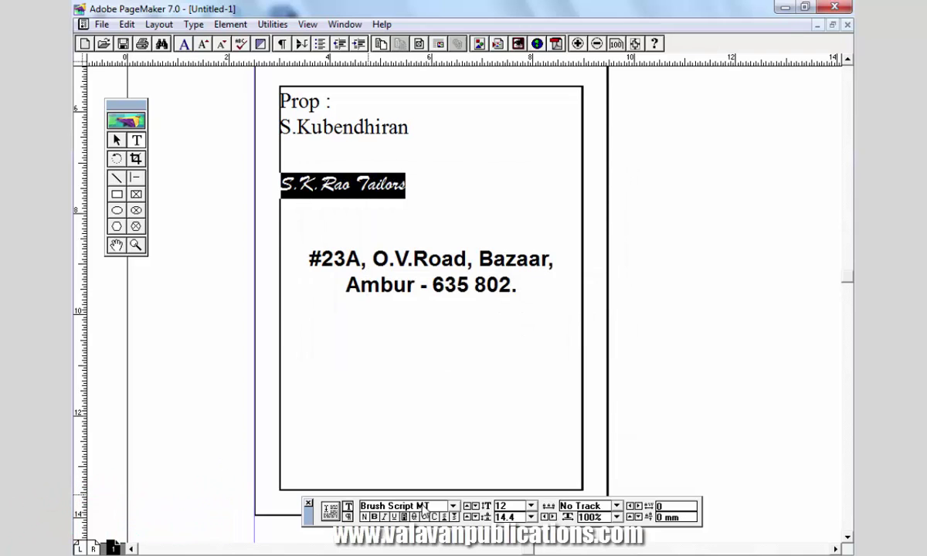
# - Resize the shop name, trying 15 and 18 pt, and settle on 22 pt
pyautogui.hotkey('ctrl', 'alt', 'shift', '.')
pyautogui.hotkey('ctrl', 'alt', 'shift', '.')
pyautogui.hotkey('ctrl', 'alt', 'shift', '.')
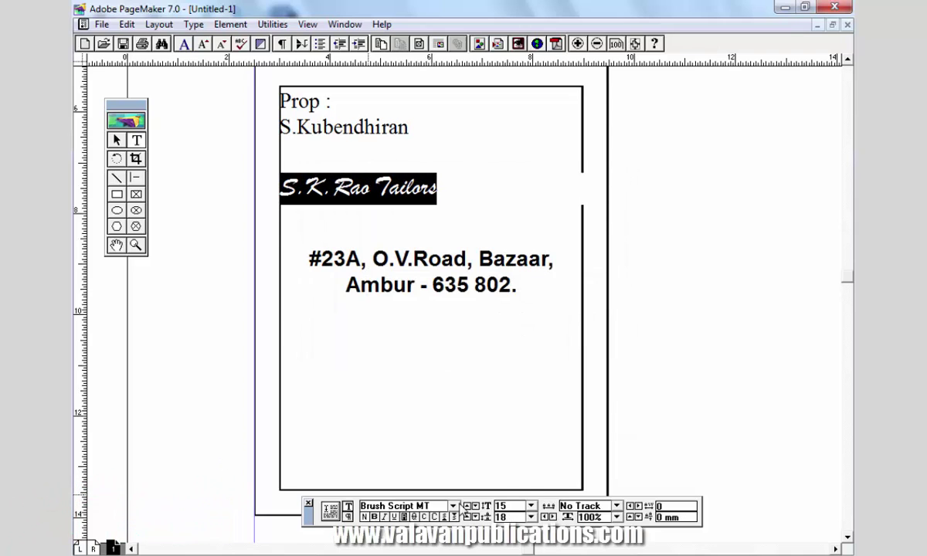
pyautogui.click(531, 506)
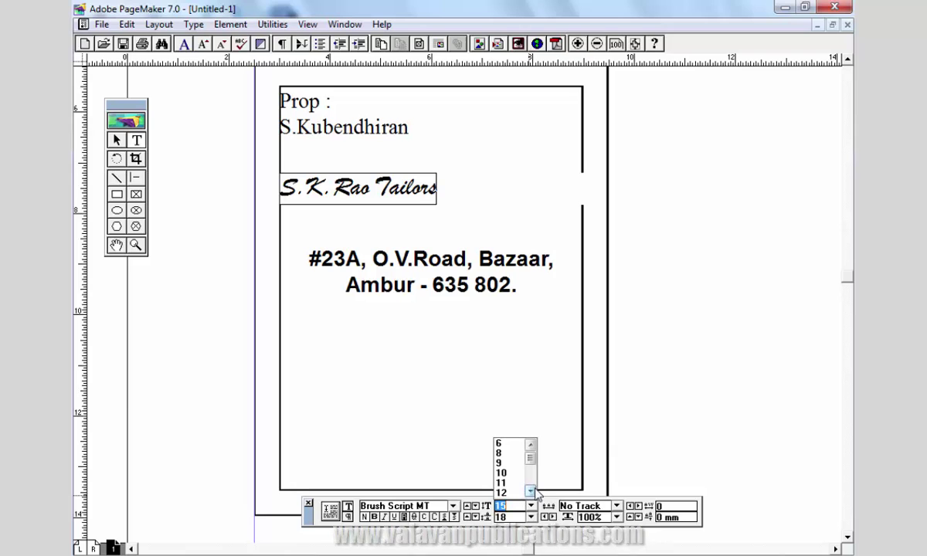
pyautogui.click(531, 491)
pyautogui.click(531, 491)
pyautogui.click(530, 492)
pyautogui.click(531, 491)
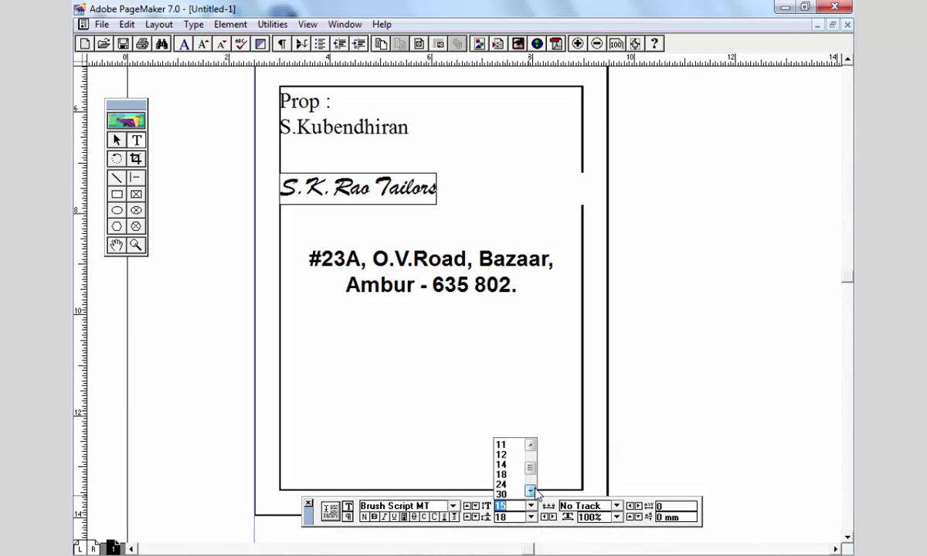
pyautogui.click(502, 446)
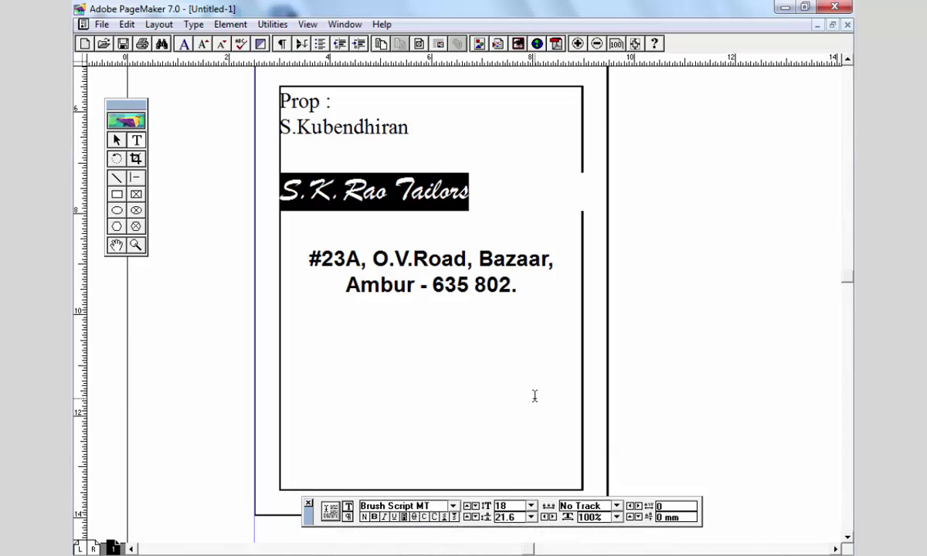
pyautogui.hotkey('ctrl', 'alt', 'shift', '.')
pyautogui.hotkey('ctrl', 'alt', 'shift', '.')
pyautogui.hotkey('ctrl', 'alt', 'shift', '.')
pyautogui.hotkey('ctrl', 'alt', 'shift', '.')
pyautogui.hotkey('ctrl', 'alt', 'shift', '.')
pyautogui.hotkey('ctrl', 'alt', 'shift', ',')
pyautogui.hotkey('ctrl', 'alt', 'shift', ',')
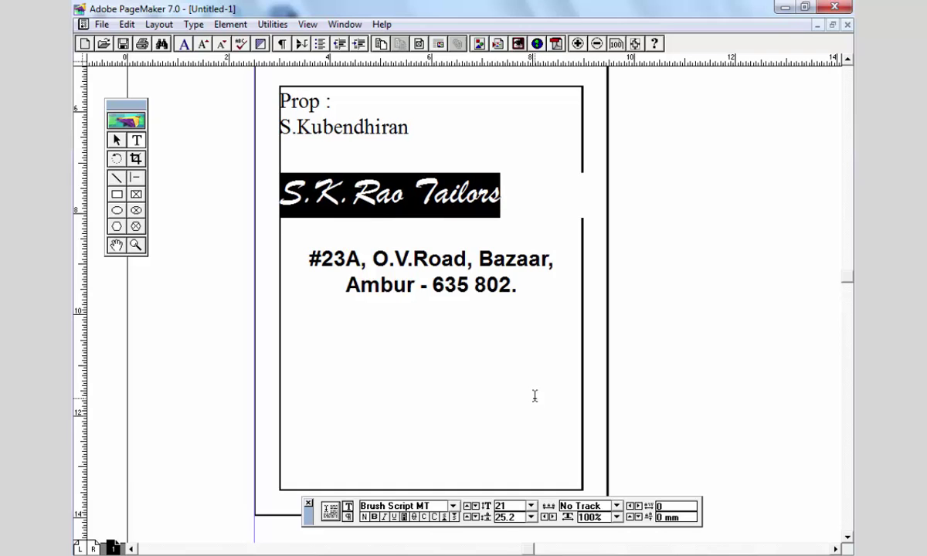
pyautogui.hotkey('ctrl', 'alt', 'shift', ',')
pyautogui.hotkey('ctrl', 'alt', 'shift', '.')
pyautogui.hotkey('ctrl', 'alt', 'shift', '.')
pyautogui.hotkey('ctrl', 'alt', 'shift', '.')
pyautogui.hotkey('ctrl', 'alt', 'shift', '.')
pyautogui.hotkey('ctrl', 'alt', 'shift', '.')
pyautogui.hotkey('ctrl', 'alt', 'shift', ',')
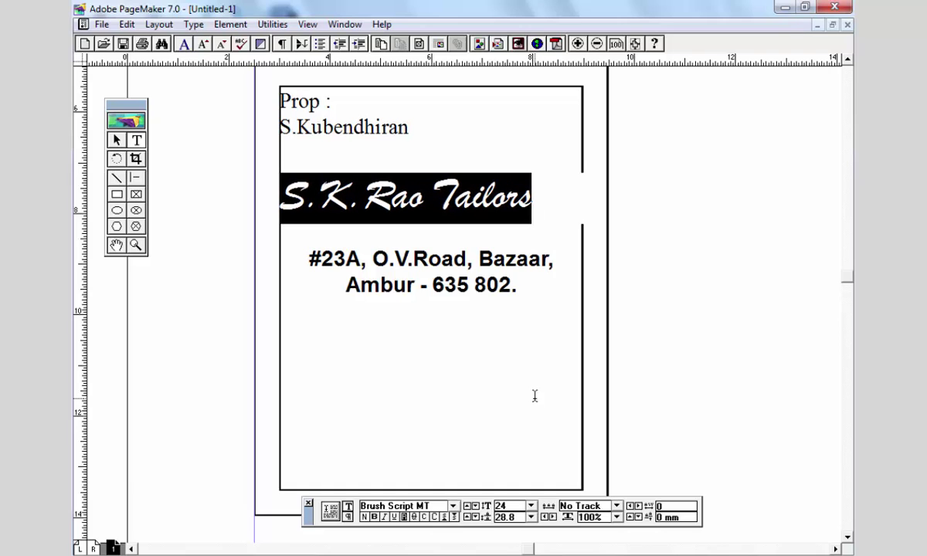
pyautogui.hotkey('ctrl', 'alt', 'shift', ',')
pyautogui.hotkey('ctrl', 'alt', 'shift', ',')
# - Delete 'Tailors' from the name line and narrow the S.K.Rao text block to fit
pyautogui.moveTo(425, 196); pyautogui.dragTo(539, 197)
pyautogui.hotkey('ctrl', 'c')
pyautogui.press('Delete')
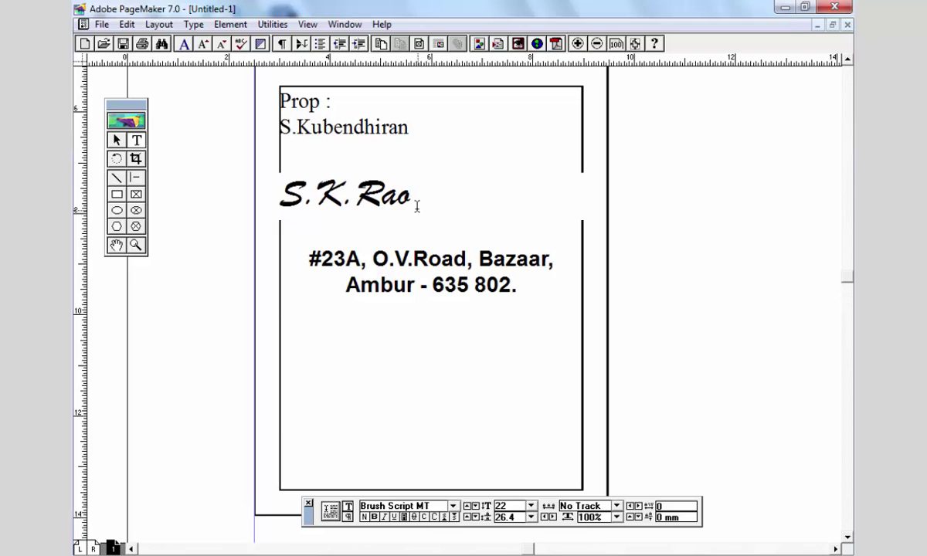
pyautogui.press('BackSpace')
pyautogui.click(116, 140)
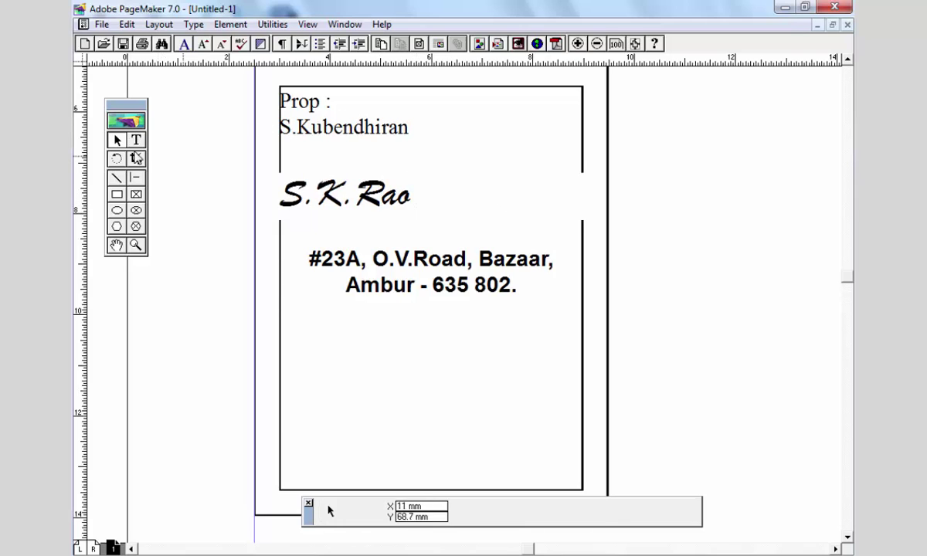
pyautogui.click(318, 190)
pyautogui.moveTo(583, 221); pyautogui.dragTo(426, 220)
# - Paste 'Tailors' into a new text frame and move it beside S.K.Rao
pyautogui.click(136, 140)
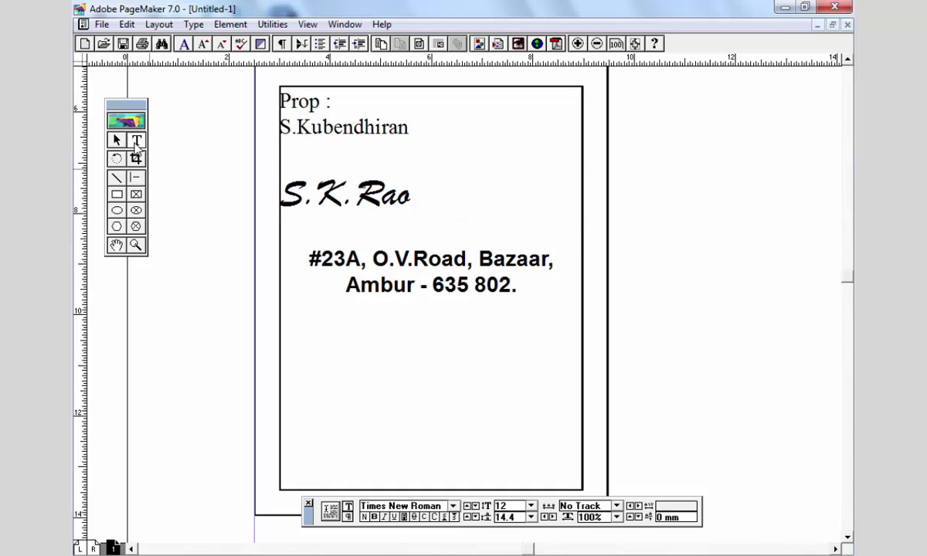
pyautogui.moveTo(184, 259); pyautogui.dragTo(329, 346)
pyautogui.hotkey('ctrl', 'v')
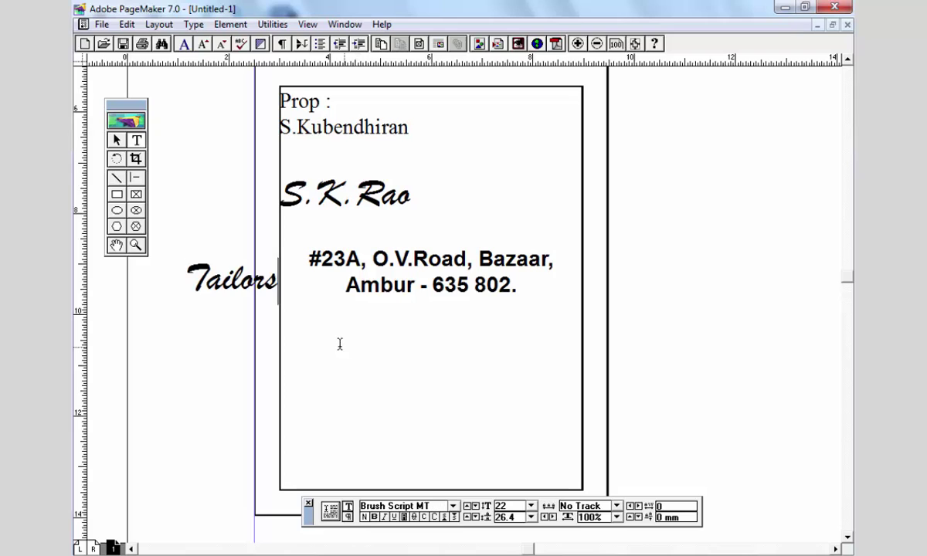
pyautogui.click(117, 140)
pyautogui.click(222, 280)
pyautogui.moveTo(223, 279); pyautogui.dragTo(471, 193)
pyautogui.moveTo(590, 215); pyautogui.dragTo(542, 211)
pyautogui.click(629, 240)
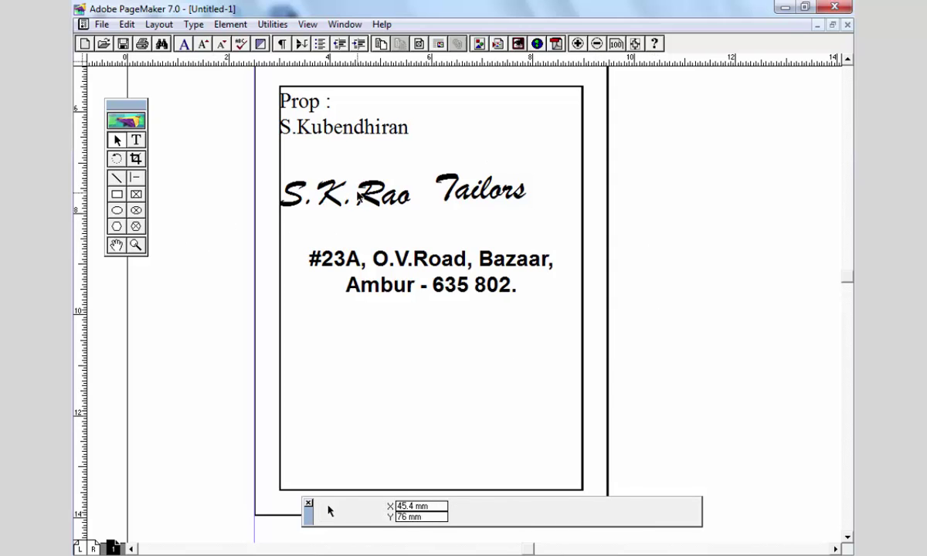
pyautogui.click(332, 195)
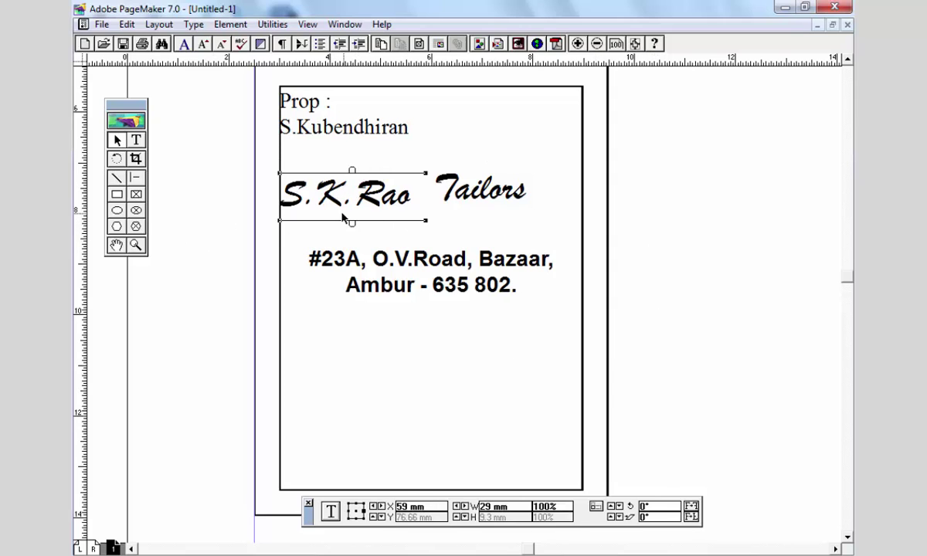
# - Make the 'S.K.' initials bold at 25 pt
pyautogui.click(136, 140)
pyautogui.moveTo(342, 194); pyautogui.dragTo(280, 195)
pyautogui.moveTo(356, 203); pyautogui.dragTo(355, 203)
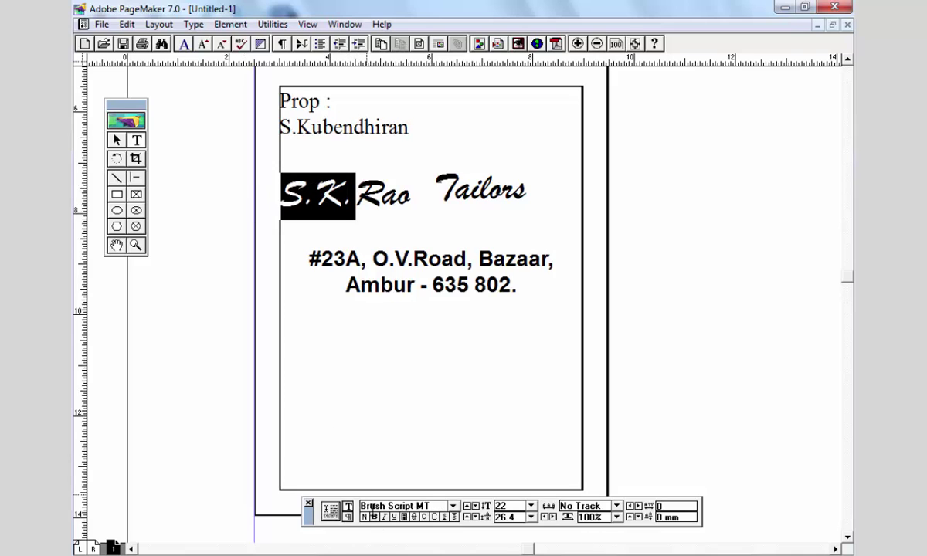
pyautogui.click(375, 518)
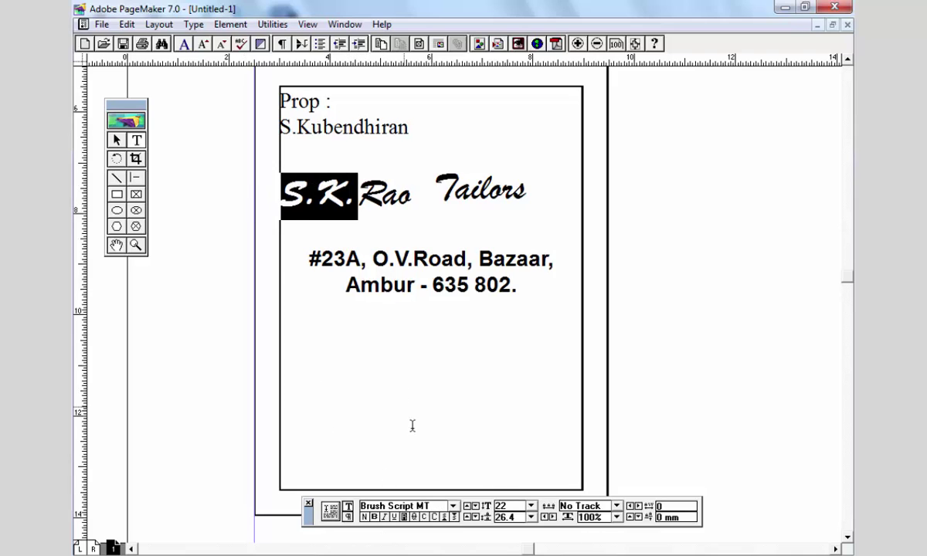
pyautogui.doubleClick(519, 506)
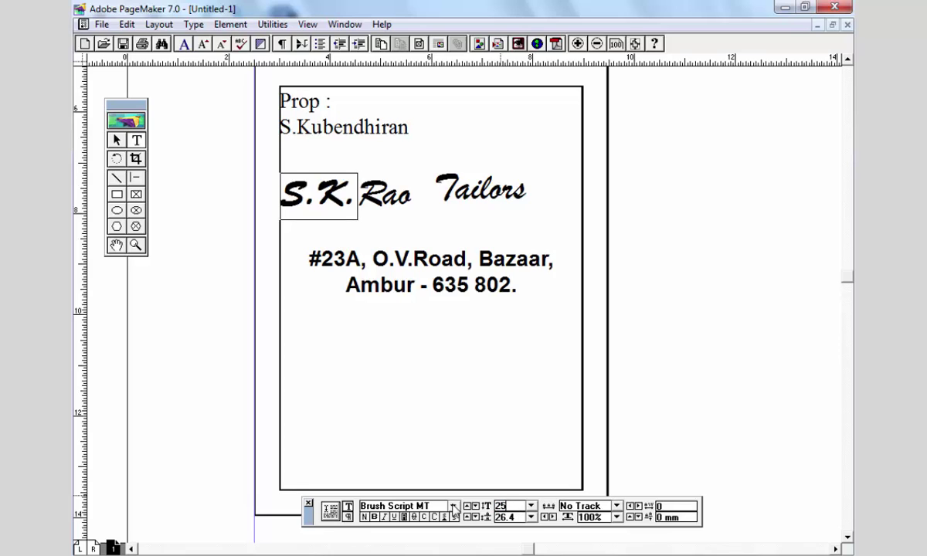
pyautogui.press('Return')
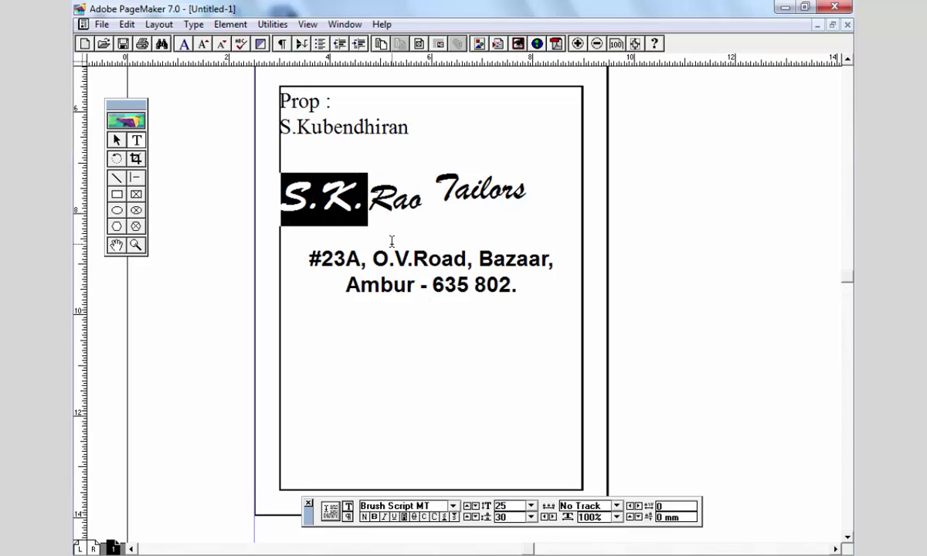
# - Nudge the S.K.Rao block slightly right and down
pyautogui.click(388, 203)
pyautogui.press('F9')
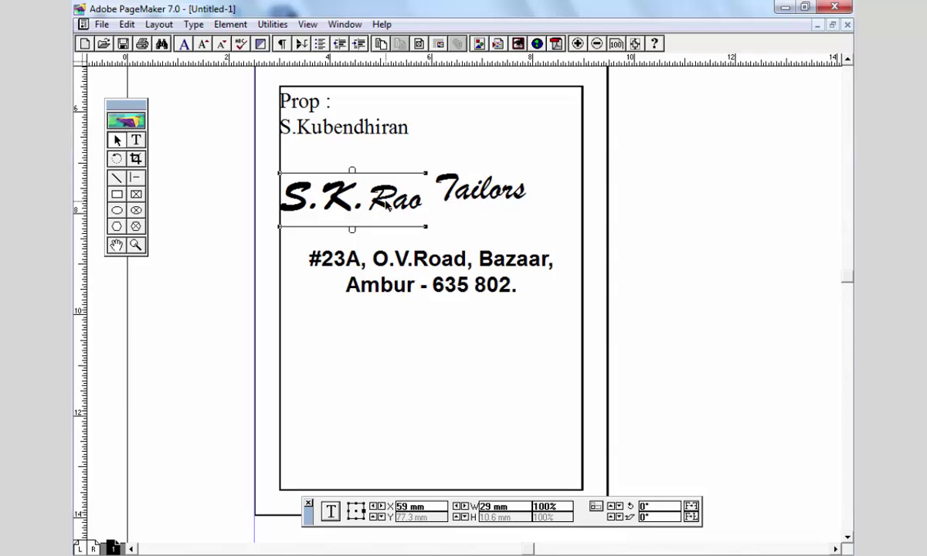
pyautogui.moveTo(386, 204); pyautogui.dragTo(391, 214)
pyautogui.click(481, 193)
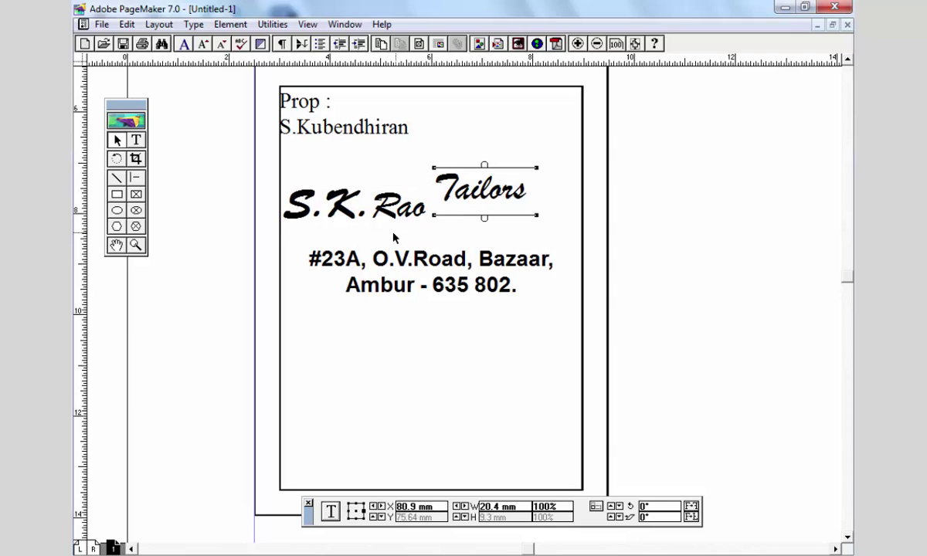
# - Nudge S.K.Rao and Tailors down, then tilt Tailors 15° and raise it
pyautogui.click(364, 203)
pyautogui.moveTo(365, 203); pyautogui.dragTo(367, 208)
pyautogui.click(469, 191)
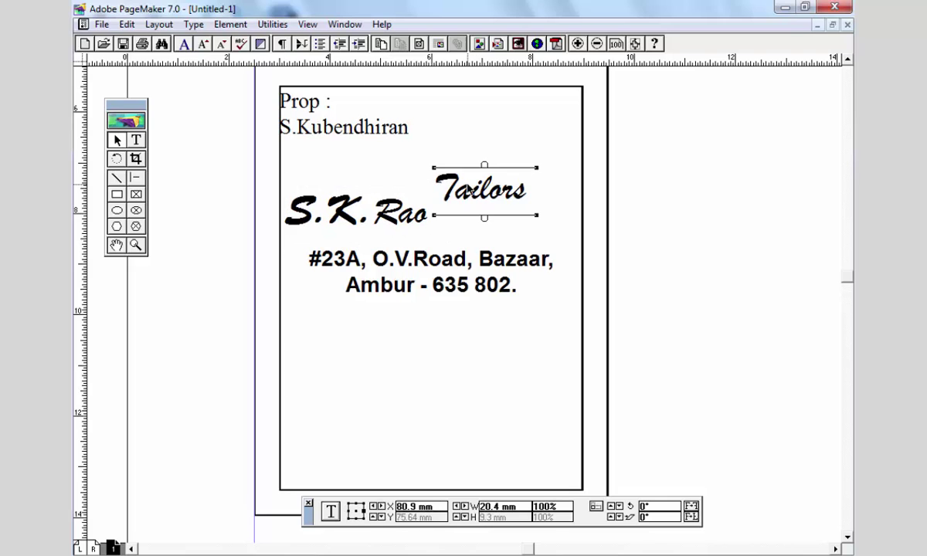
pyautogui.moveTo(469, 191); pyautogui.dragTo(471, 197)
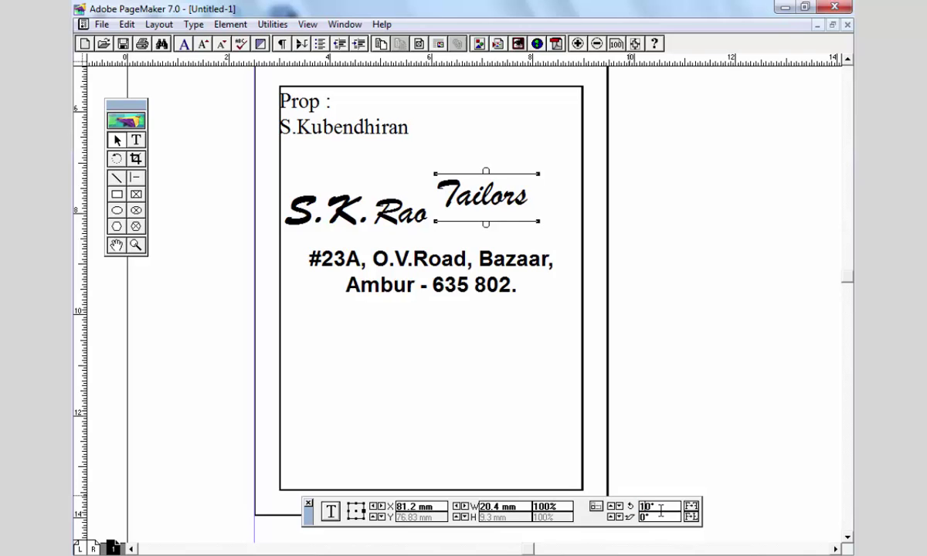
pyautogui.press('Return')
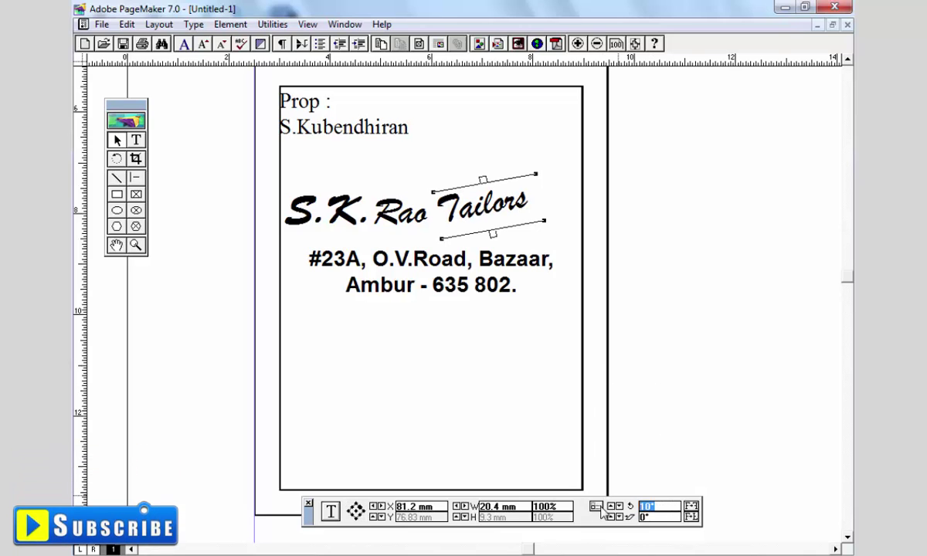
pyautogui.write('15')
pyautogui.press('Return')
pyautogui.moveTo(480, 221); pyautogui.dragTo(477, 196)
# - Fine-tune the positions of S.K.Rao and the tilted Tailors beside it
pyautogui.click(384, 217)
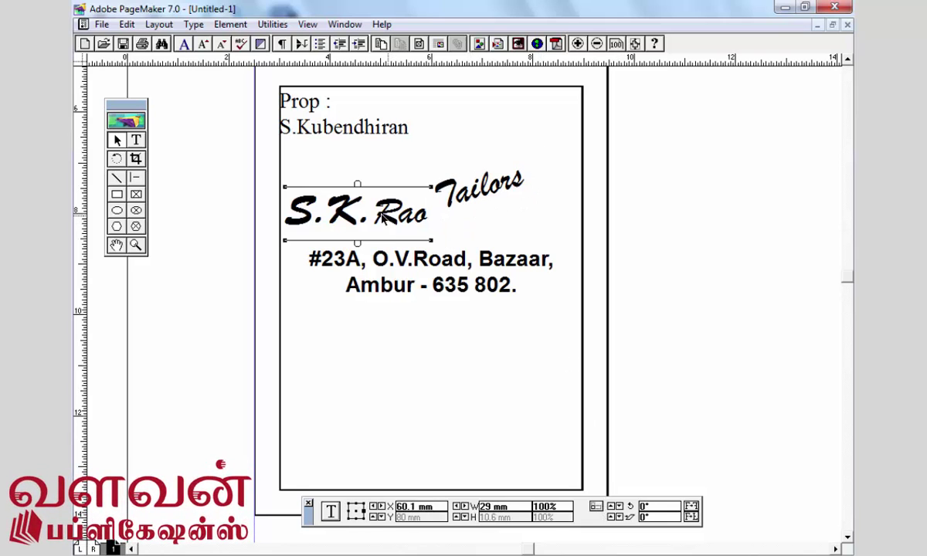
pyautogui.moveTo(384, 218); pyautogui.dragTo(387, 215)
pyautogui.click(477, 189)
pyautogui.moveTo(477, 189); pyautogui.dragTo(479, 193)
pyautogui.click(622, 251)
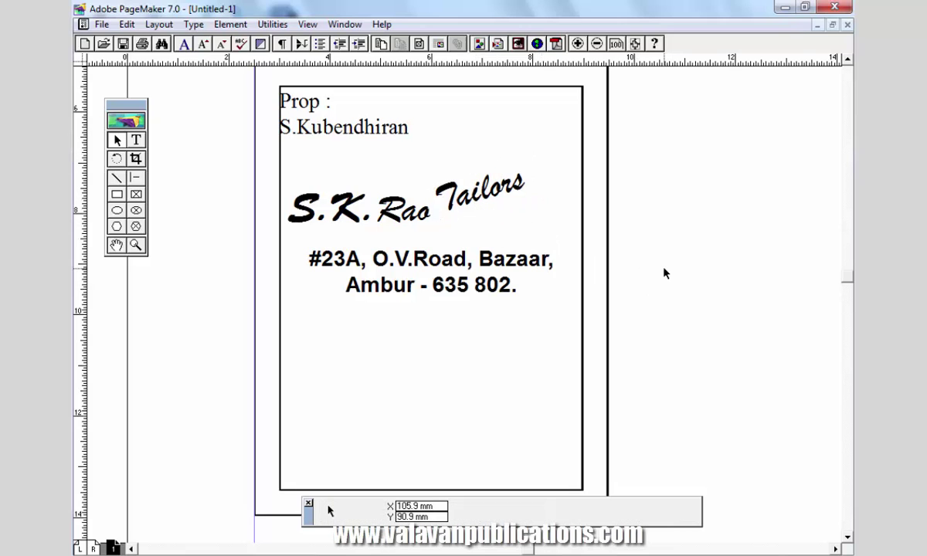
# - Select the name blocks and address together, try moving them down, then undo
pyautogui.click(346, 194)
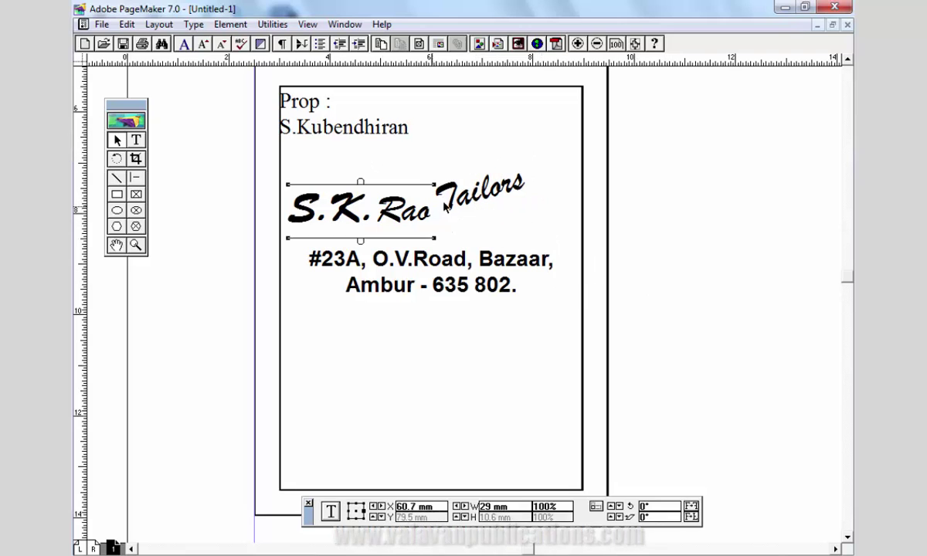
pyautogui.keyDown('shift'); pyautogui.click(478, 198); pyautogui.keyUp('shift')
pyautogui.keyDown('shift'); pyautogui.click(475, 284); pyautogui.keyUp('shift')
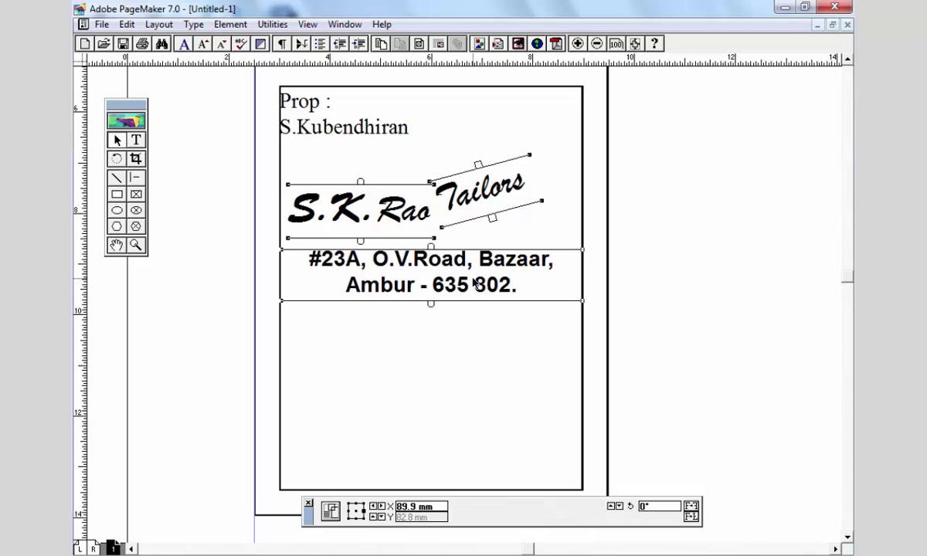
pyautogui.moveTo(475, 286); pyautogui.dragTo(479, 301)
pyautogui.hotkey('ctrl', 'z')
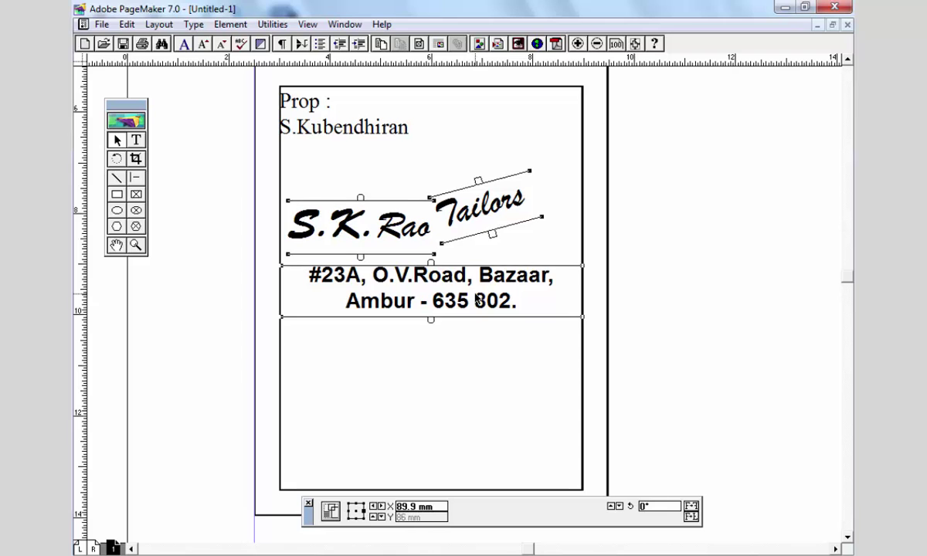
pyautogui.click(626, 231)
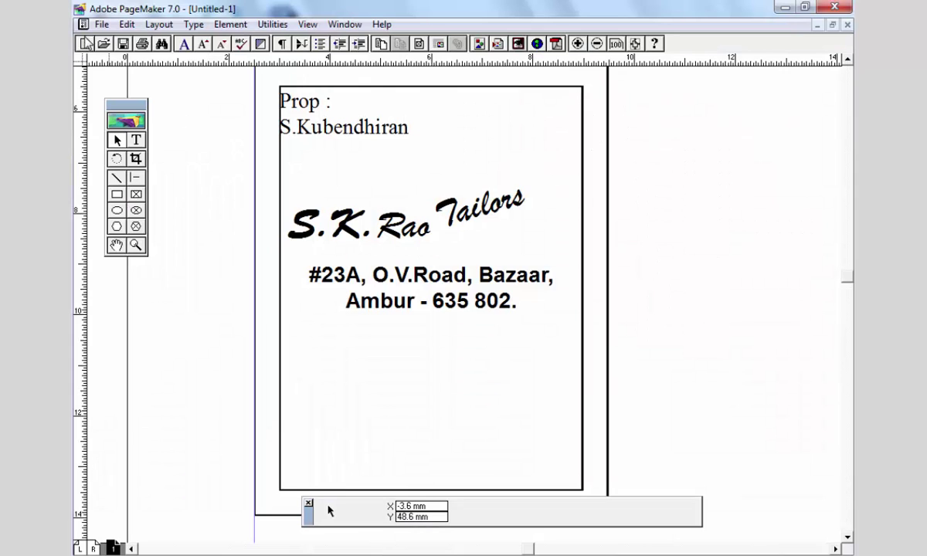
pyautogui.click(101, 24)
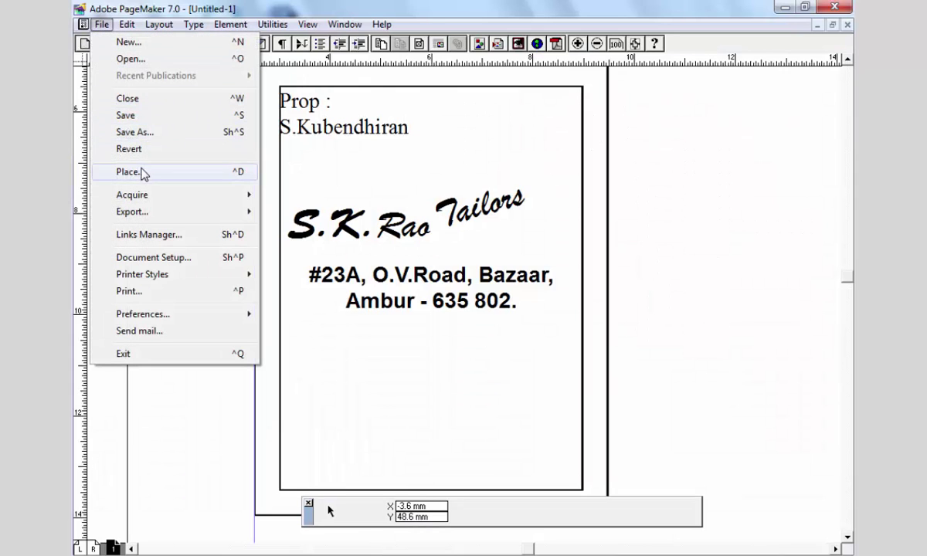
# - Place crown image 4_7520 from Desktop's Pagemaker tutorials file above the logo, about 20 × 11 mm
pyautogui.click(136, 172)
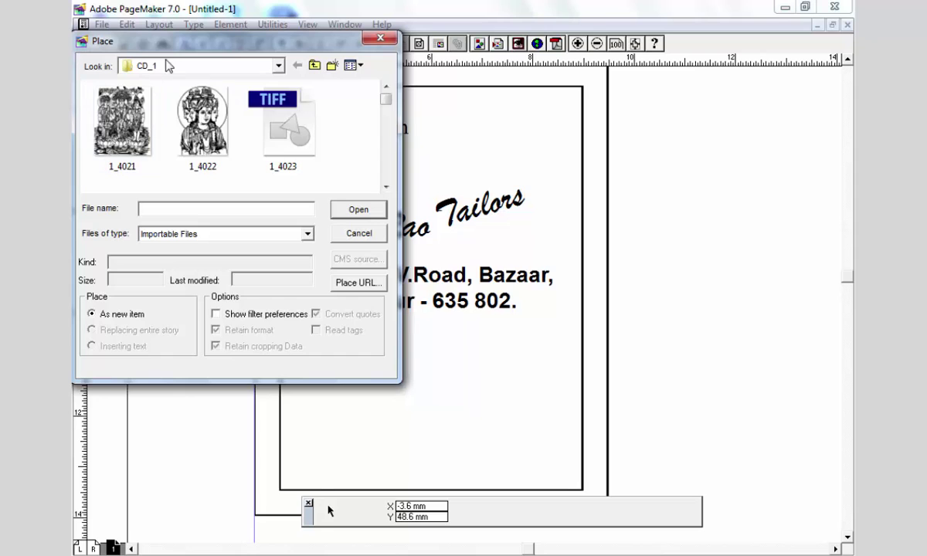
pyautogui.click(175, 68)
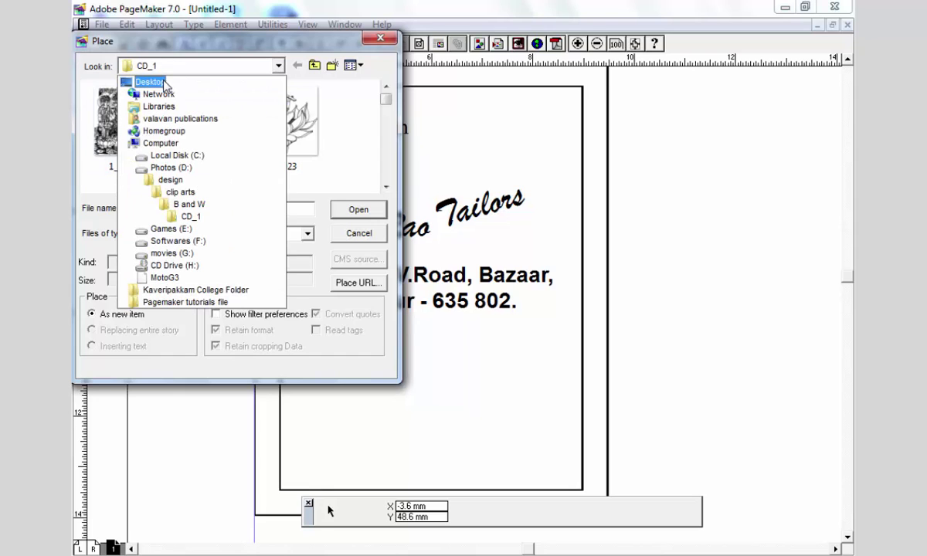
pyautogui.click(152, 81)
pyautogui.scroll(-1, 260, 171)
pyautogui.scroll(-3, 261, 172)
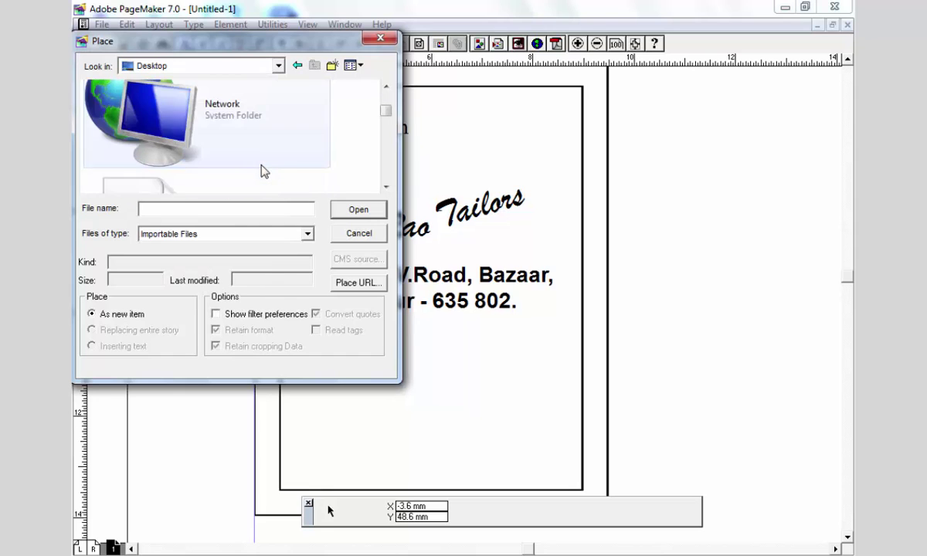
pyautogui.scroll(-5, 263, 173)
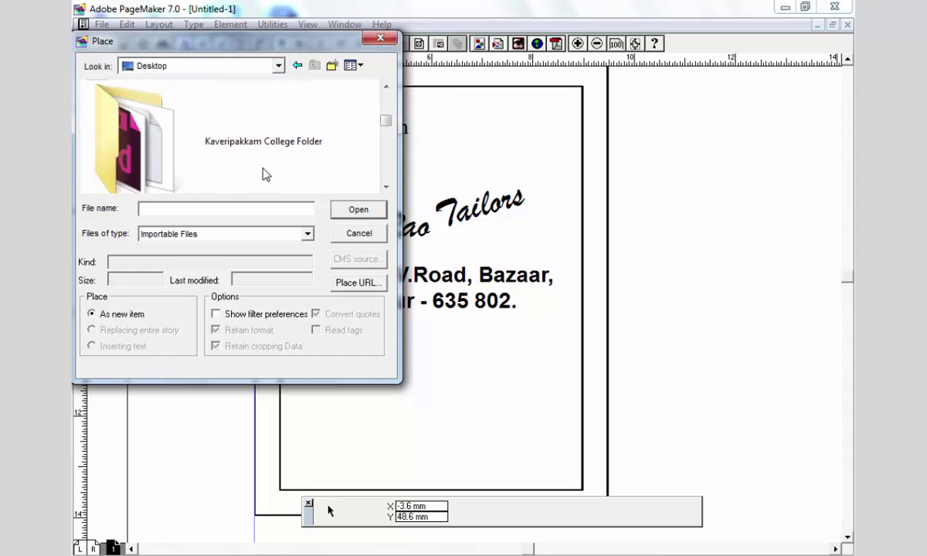
pyautogui.doubleClick(242, 145)
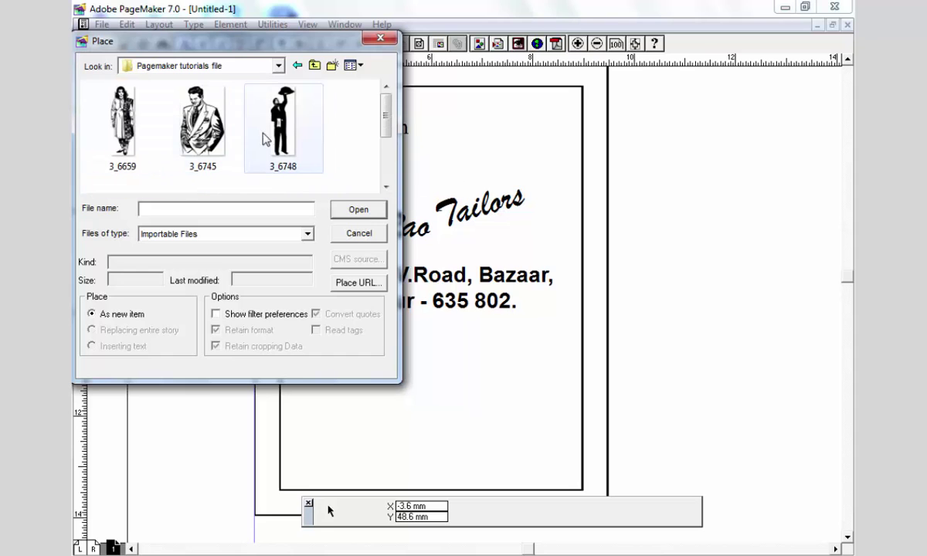
pyautogui.scroll(-1, 278, 147)
pyautogui.click(131, 183)
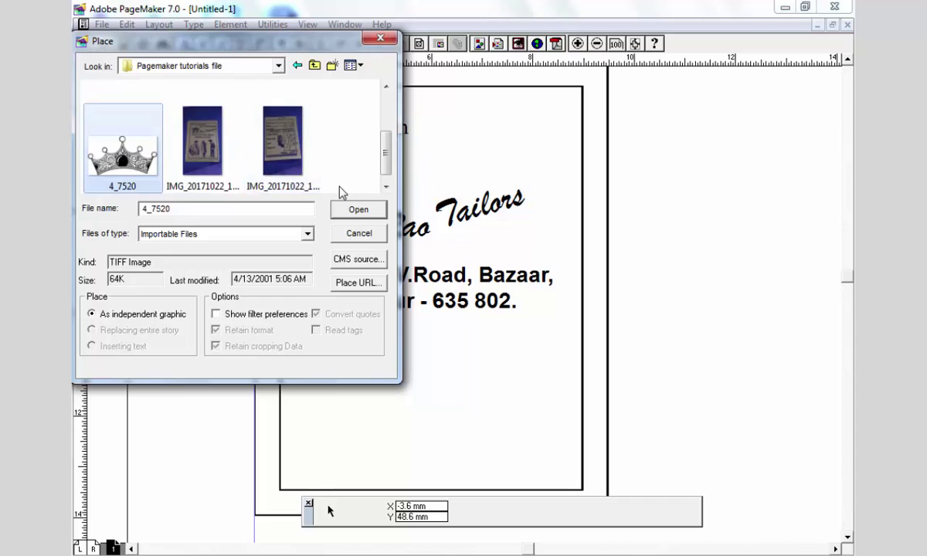
pyautogui.click(344, 206)
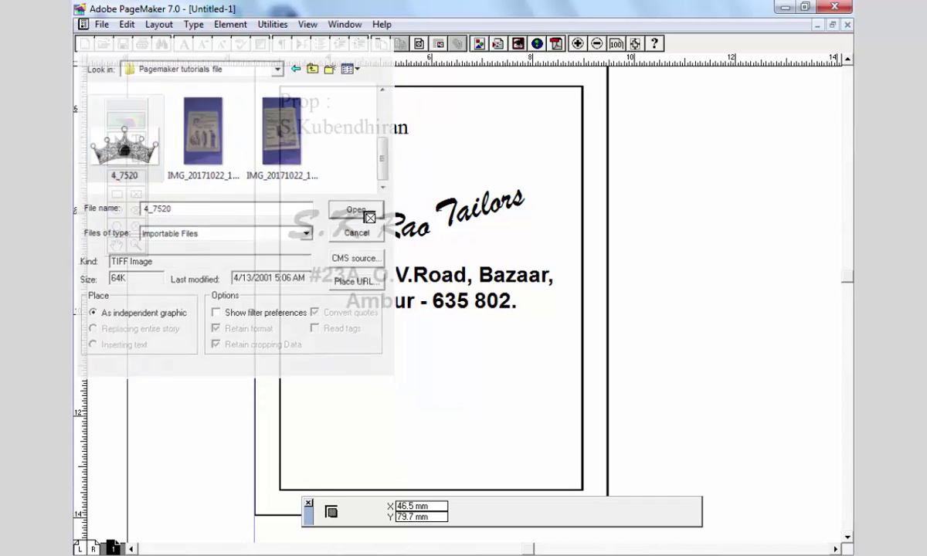
pyautogui.moveTo(294, 143)
pyautogui.mouseDown()
pyautogui.moveTo(384, 199)
pyautogui.moveTo(337, 180)
pyautogui.moveTo(340, 195)
pyautogui.moveTo(330, 164)
pyautogui.moveTo(307, 146)
pyautogui.mouseUp()
pyautogui.click(208, 185)
# - Zoom in and move the crown, S.K.Rao and Tailors together right and slightly up
pyautogui.click(135, 246)
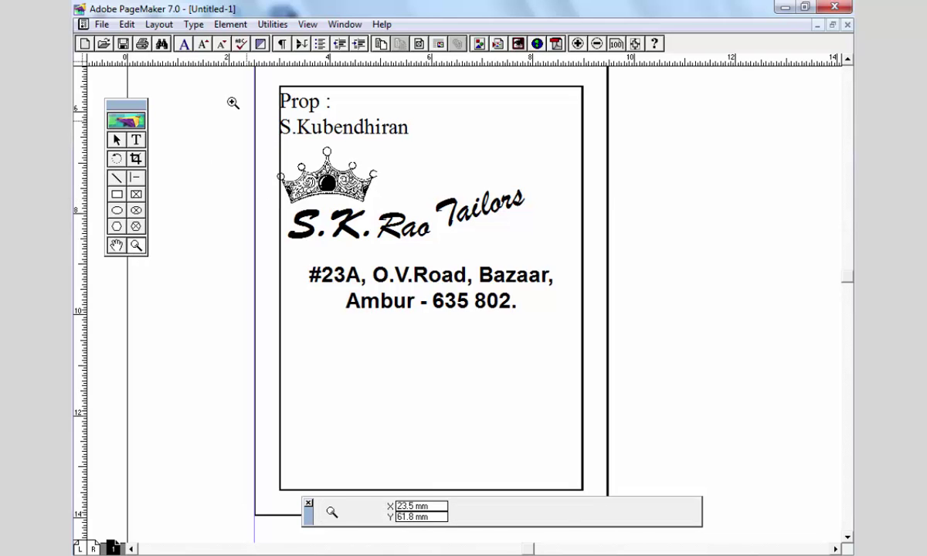
pyautogui.click(467, 255)
pyautogui.click(117, 140)
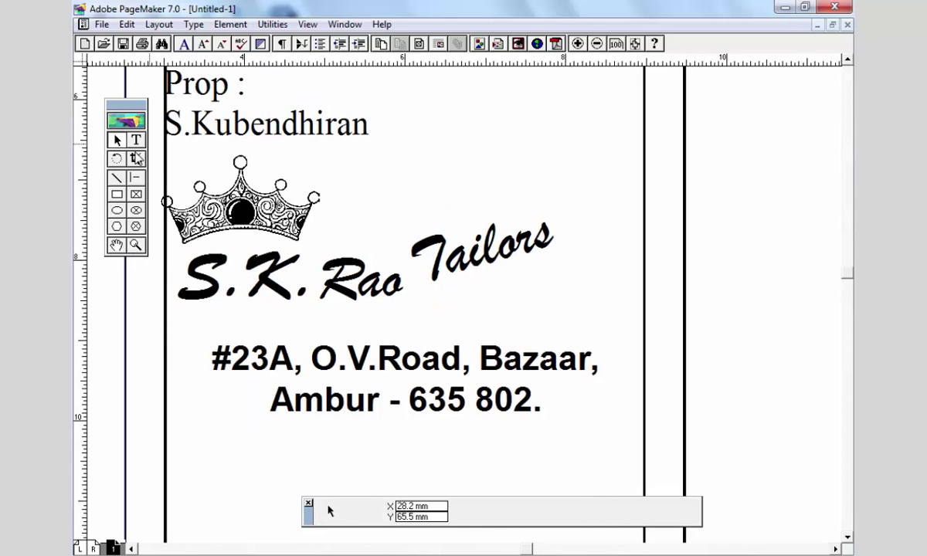
pyautogui.click(244, 227)
pyautogui.keyDown('shift'); pyautogui.click(247, 255); pyautogui.keyUp('shift')
pyautogui.keyDown('shift'); pyautogui.click(473, 272); pyautogui.keyUp('shift')
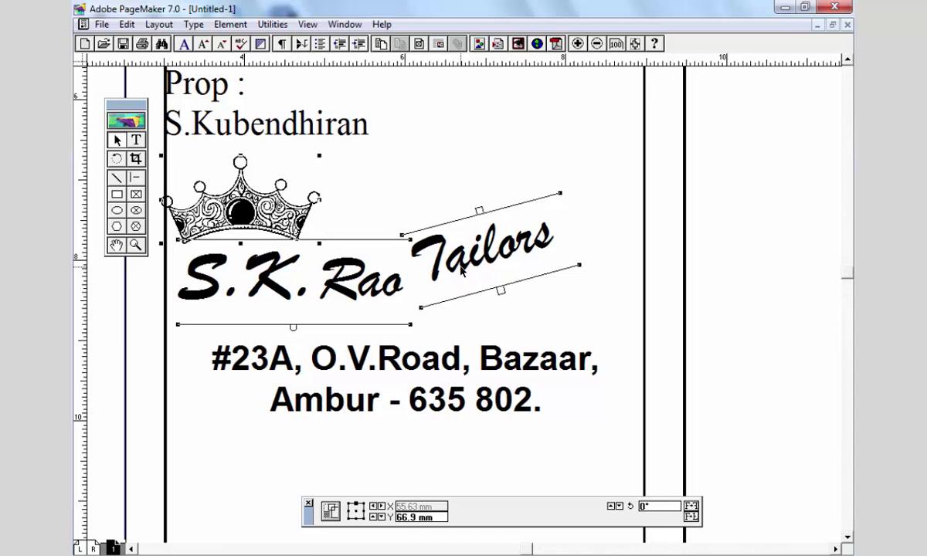
pyautogui.moveTo(461, 270); pyautogui.dragTo(504, 265)
# - Raise the address block and widen the Prop text block to fit on one line
pyautogui.click(395, 368)
pyautogui.moveTo(449, 358); pyautogui.dragTo(449, 343)
pyautogui.scroll(3, 357, 147)
pyautogui.click(400, 229)
pyautogui.moveTo(429, 246); pyautogui.dragTo(512, 249)
pyautogui.click(143, 141)
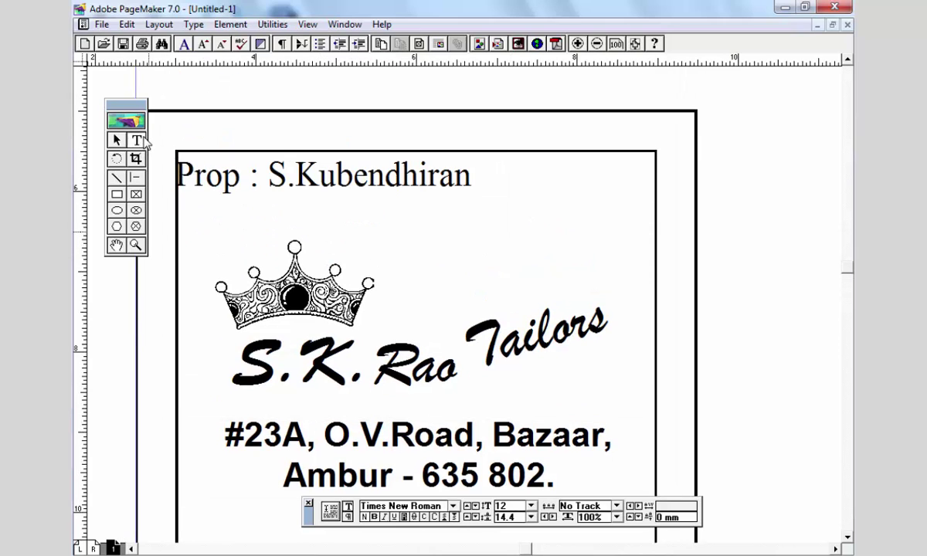
# - Set the proprietor's name in Brush Script MT
pyautogui.click(521, 339)
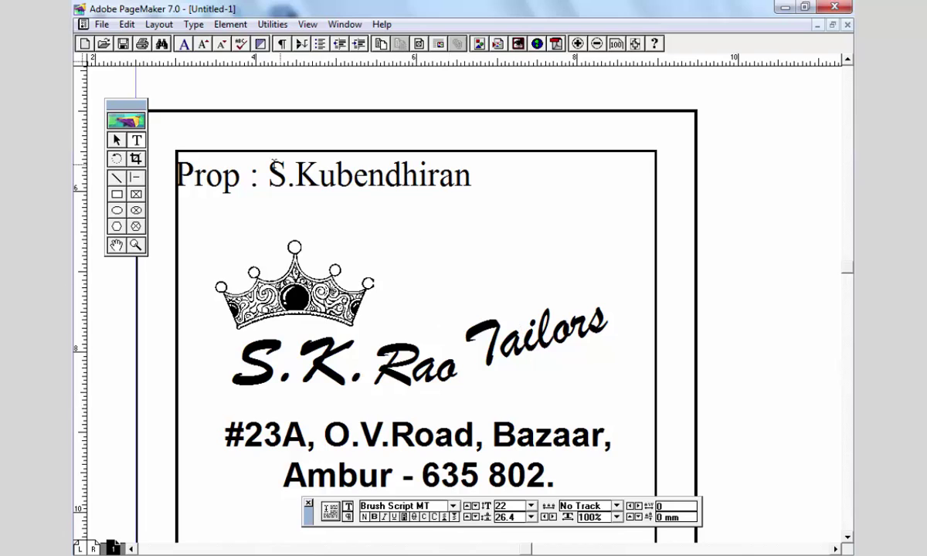
pyautogui.doubleClick(273, 165)
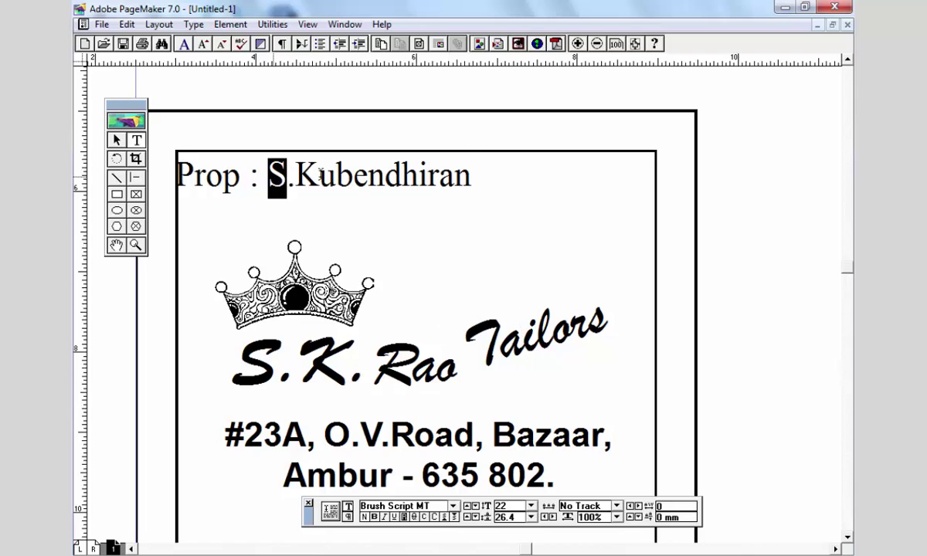
pyautogui.click(445, 505)
pyautogui.write('Brush Script MT')
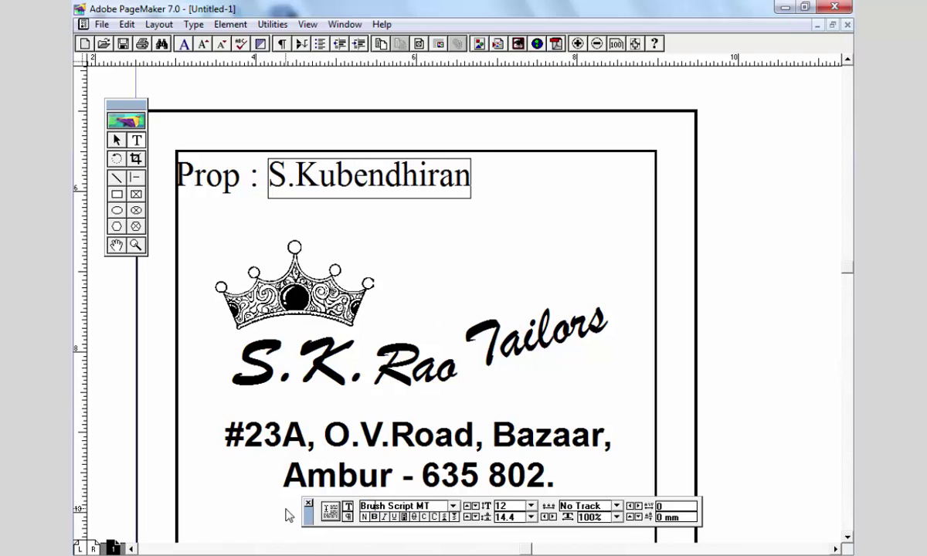
pyautogui.press('Return')
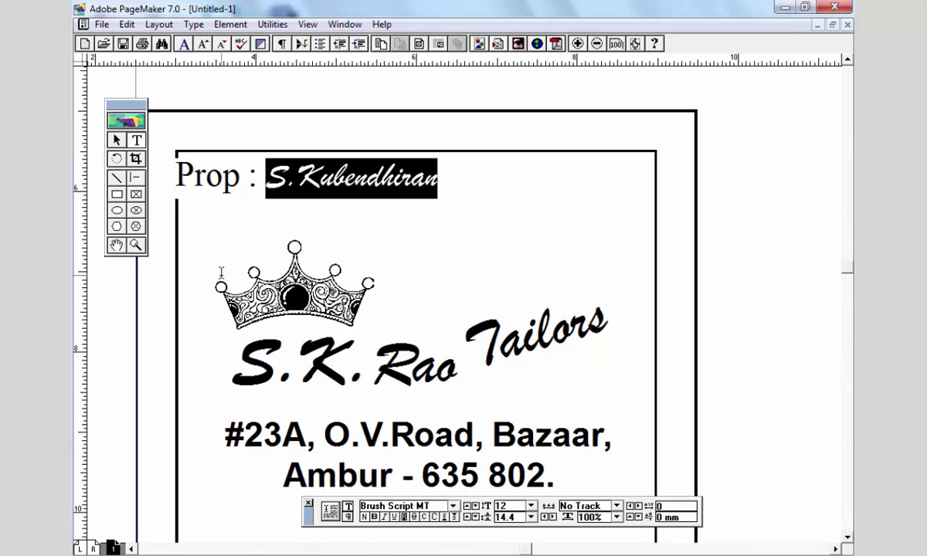
# - Set the 'Prop :' label to Arial at 10 pt
pyautogui.press('Left')
pyautogui.press('Home')
pyautogui.hotkey('shift', 'Right')
pyautogui.hotkey('shift', 'Right')
pyautogui.hotkey('shift', 'Right')
pyautogui.hotkey('shift', 'Right')
pyautogui.hotkey('shift', 'Right')
pyautogui.hotkey('shift', 'Right')
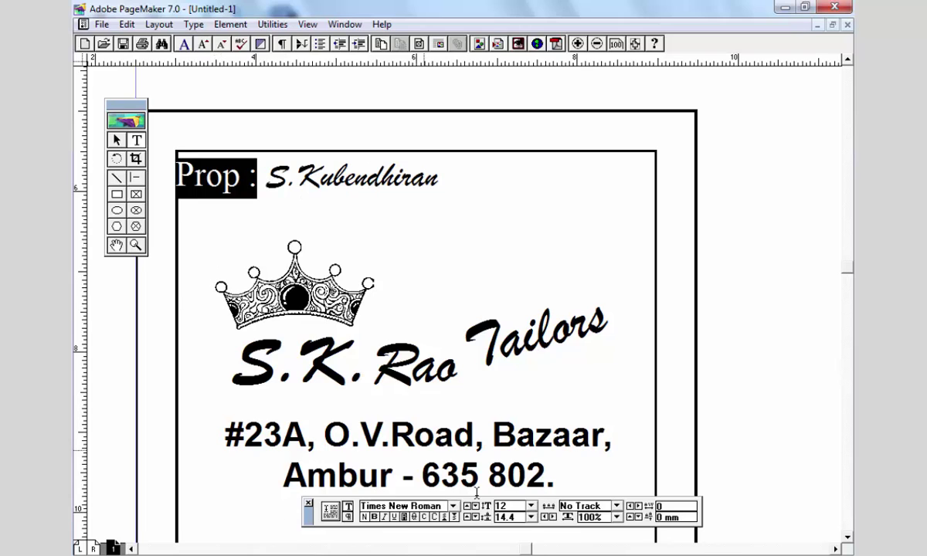
pyautogui.hotkey('ctrl', '`')
pyautogui.write('Arial')
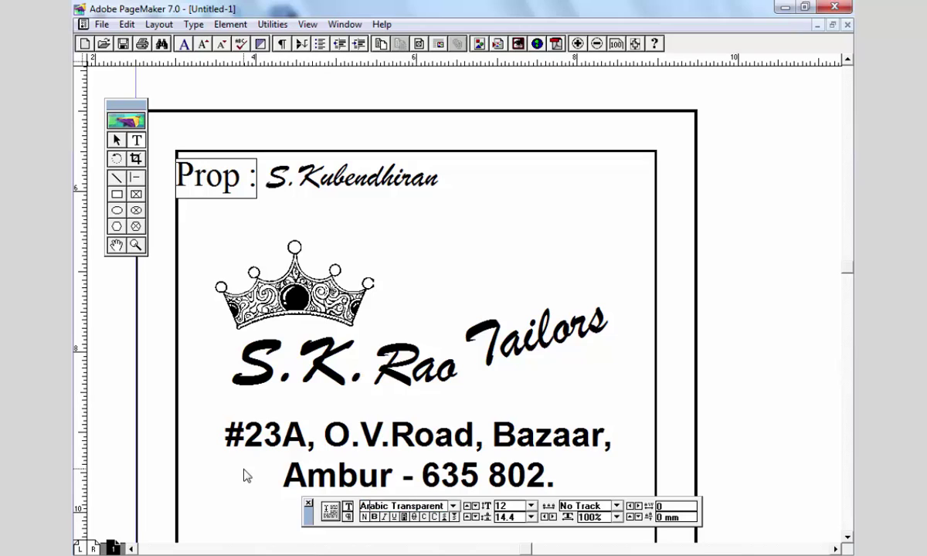
pyautogui.press('Return')
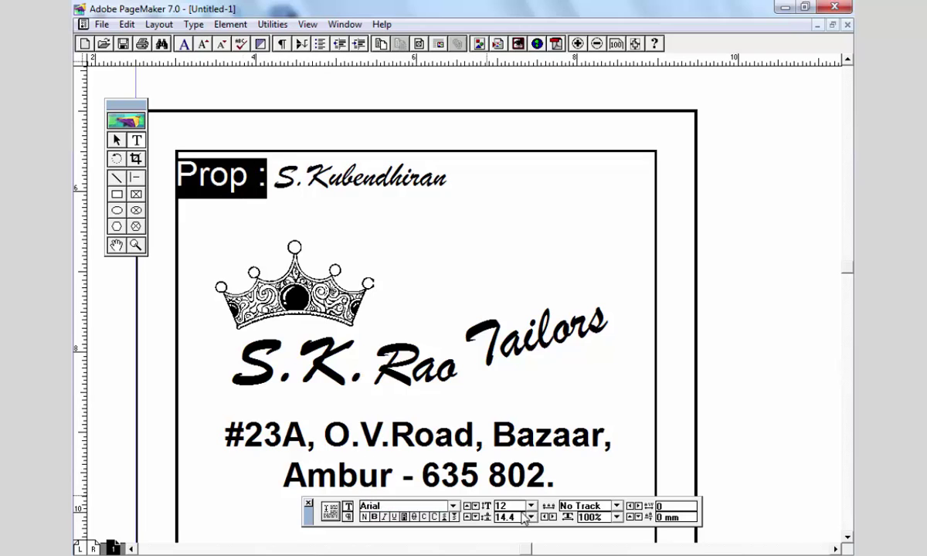
pyautogui.click(506, 506)
pyautogui.write('10')
pyautogui.press('Return')
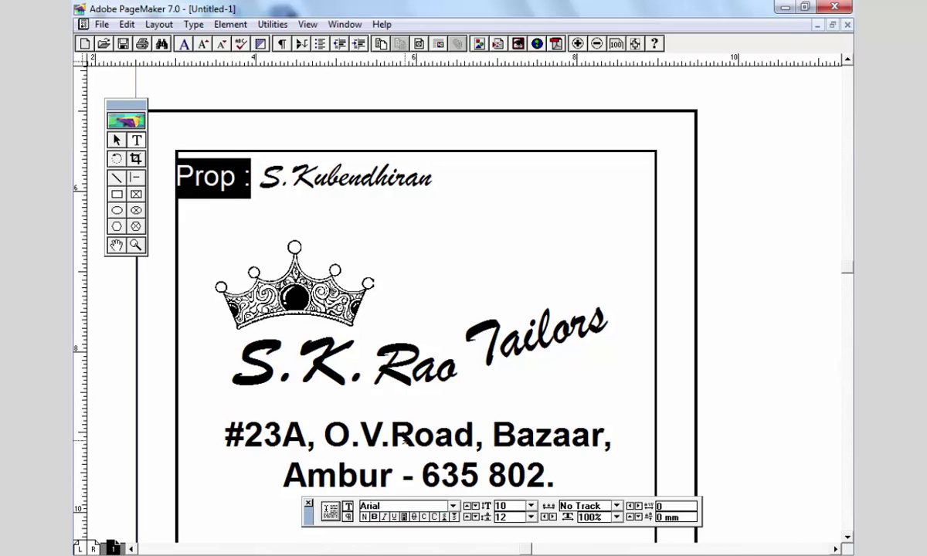
# - Make the proprietor's name bold and shift the Prop line slightly right and down
pyautogui.moveTo(263, 179); pyautogui.dragTo(559, 166)
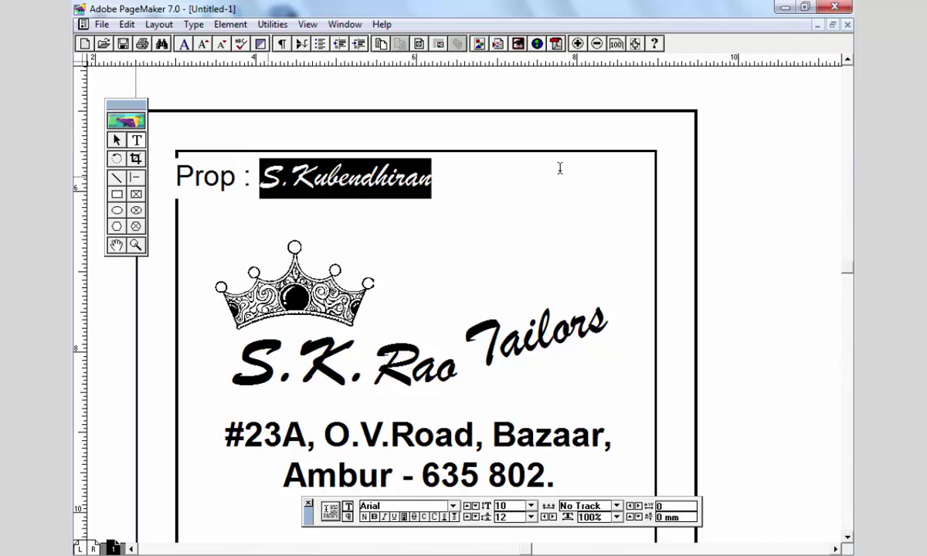
pyautogui.click(374, 517)
pyautogui.hotkey('shift', 'F1')
pyautogui.click(310, 164)
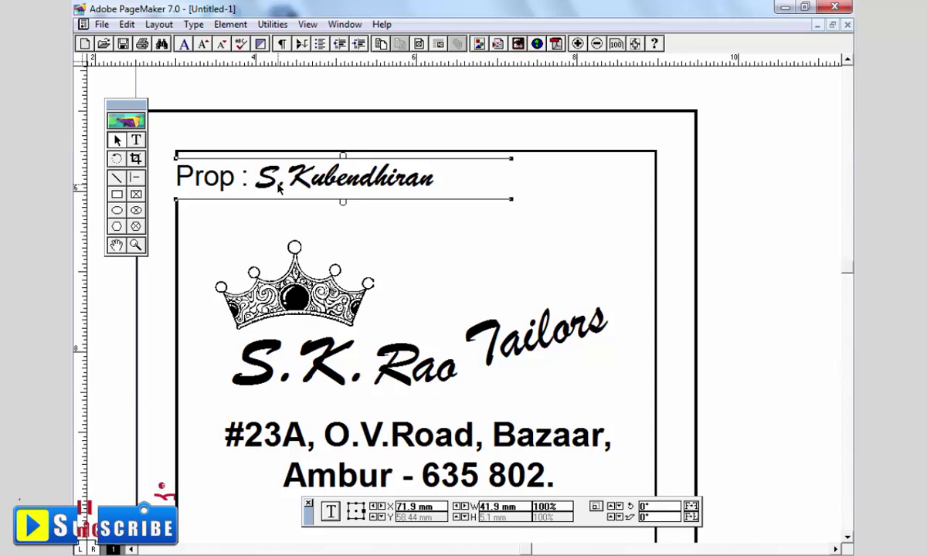
pyautogui.moveTo(279, 187); pyautogui.dragTo(291, 193)
# - Fit the whole page in view and select the card's inner 60 × 80 mm border
pyautogui.scroll(-5, 371, 326)
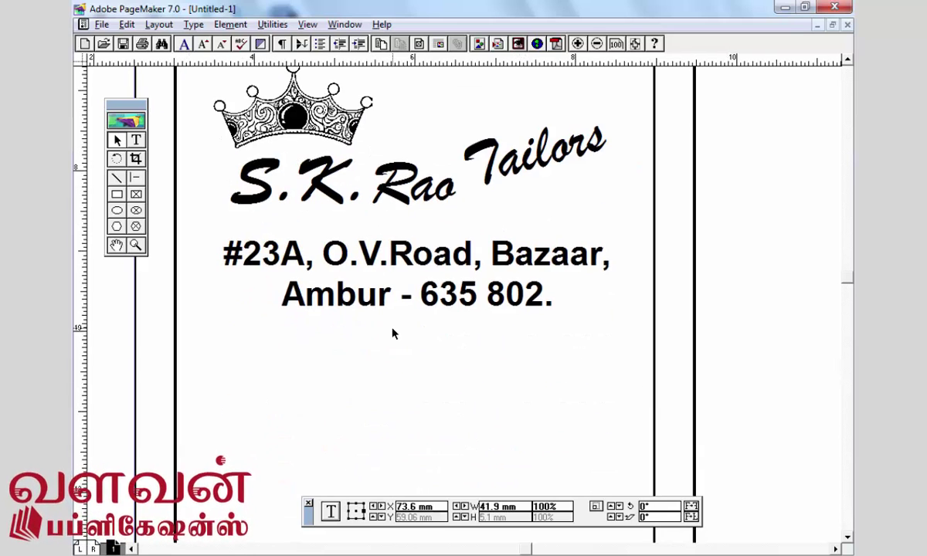
pyautogui.scroll(2, 474, 300)
pyautogui.hotkey('ctrl', '0')
pyautogui.scroll(-2, 363, 302)
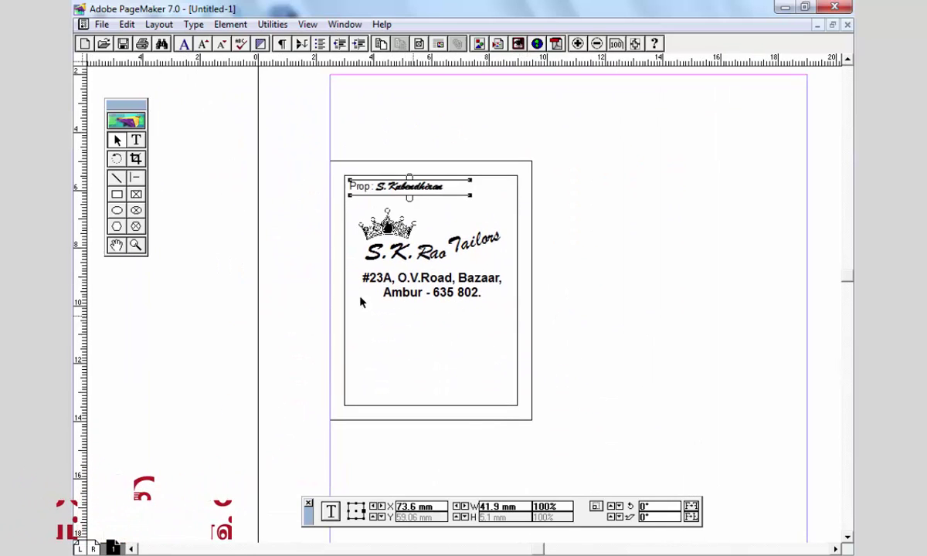
pyautogui.click(530, 190)
pyautogui.scroll(-1, 441, 327)
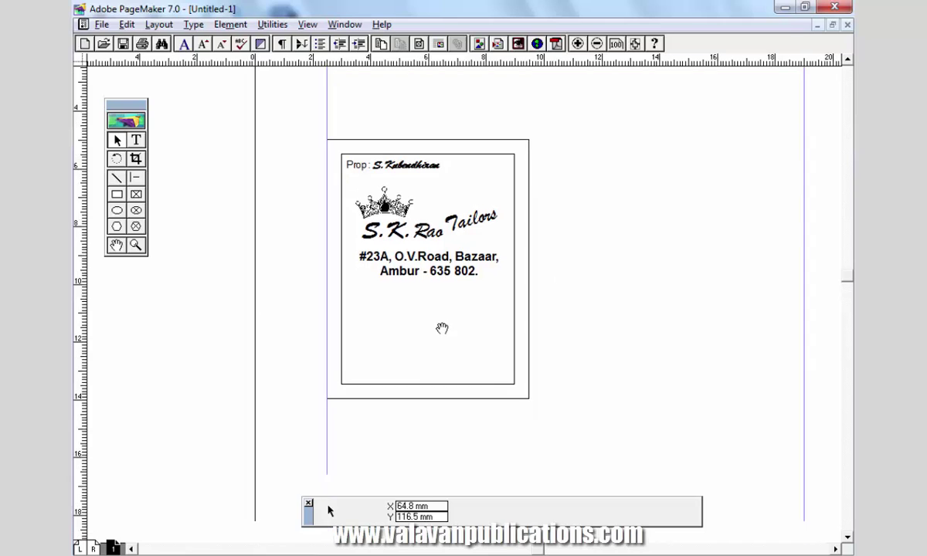
pyautogui.click(512, 381)
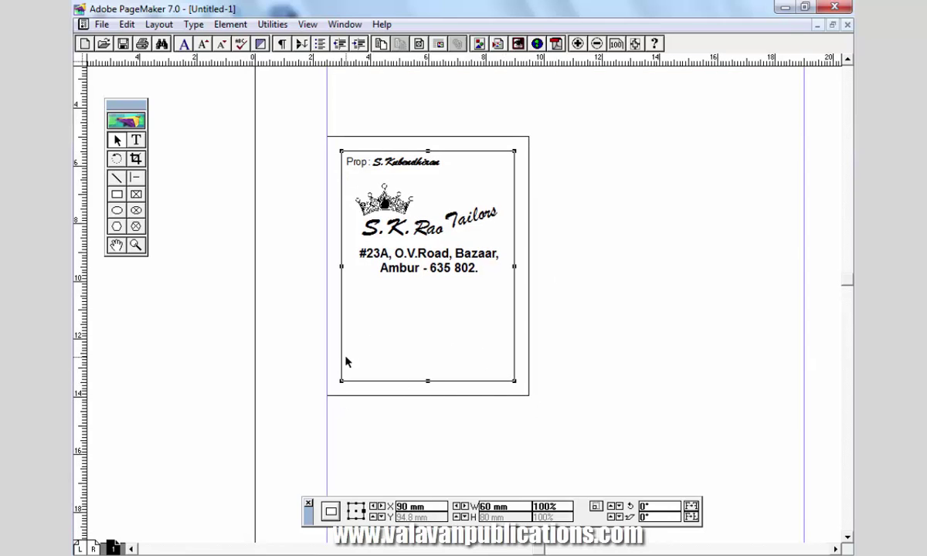
# - Apply the third Rounded Corners style to the border box
pyautogui.click(230, 24)
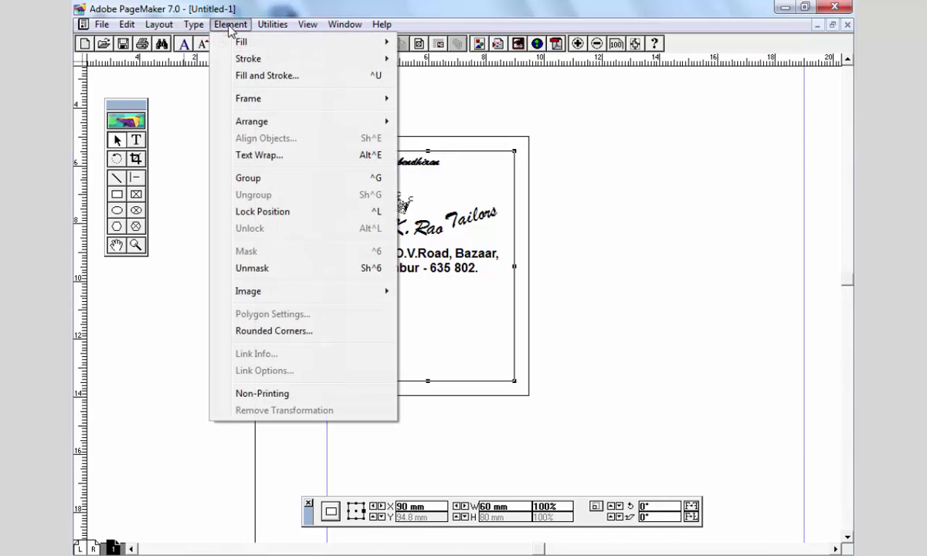
pyautogui.click(308, 333)
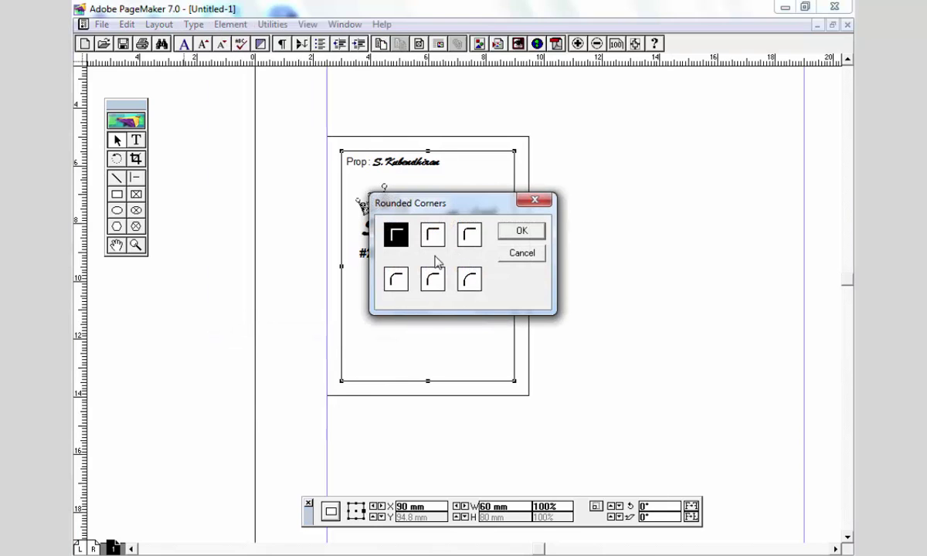
pyautogui.click(470, 235)
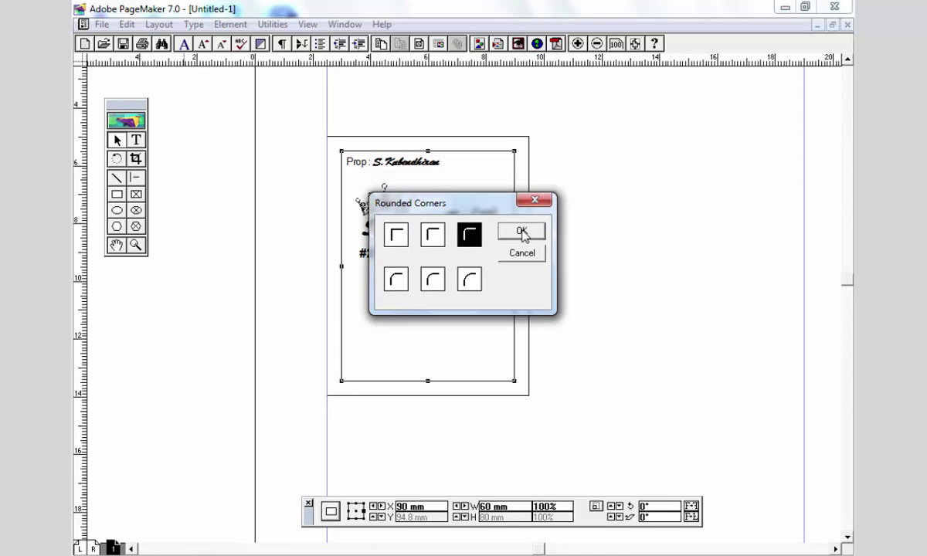
pyautogui.click(522, 231)
pyautogui.click(502, 401)
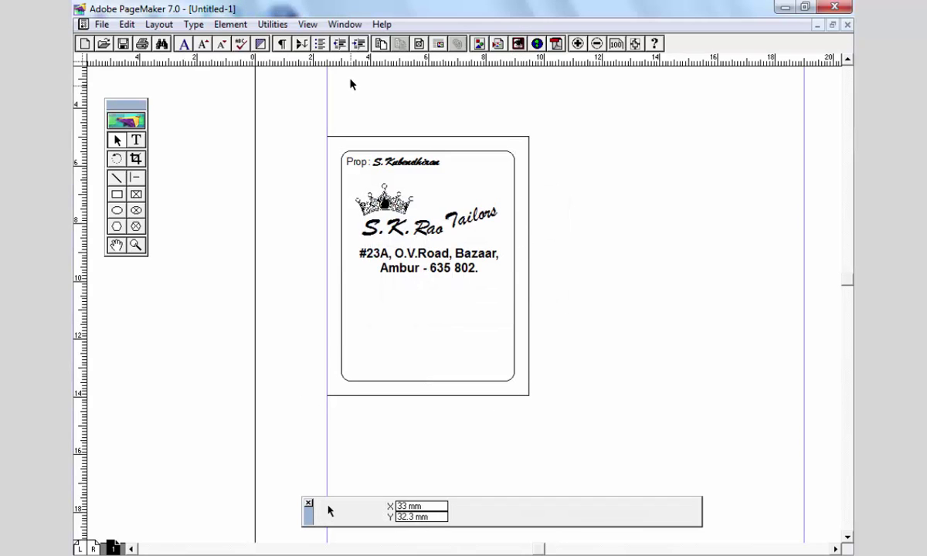
pyautogui.moveTo(526, 312); pyautogui.dragTo(447, 300)
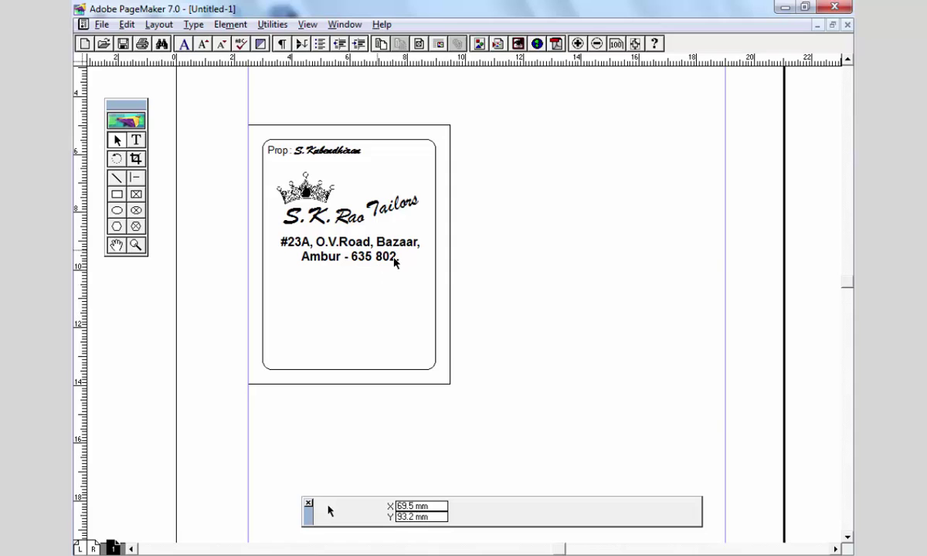
# - Place the man-in-suit image 3_6745 in a frame at the card's lower left
pyautogui.click(104, 25)
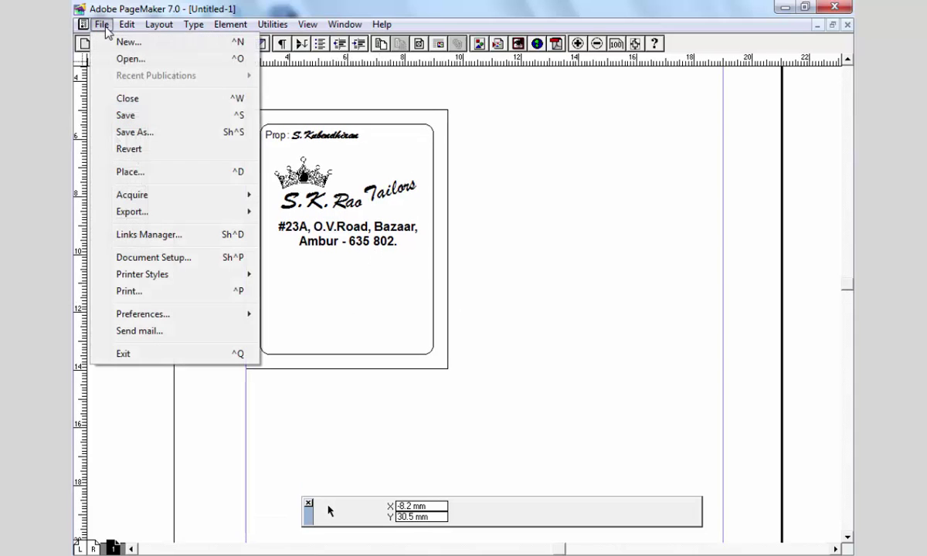
pyautogui.click(134, 171)
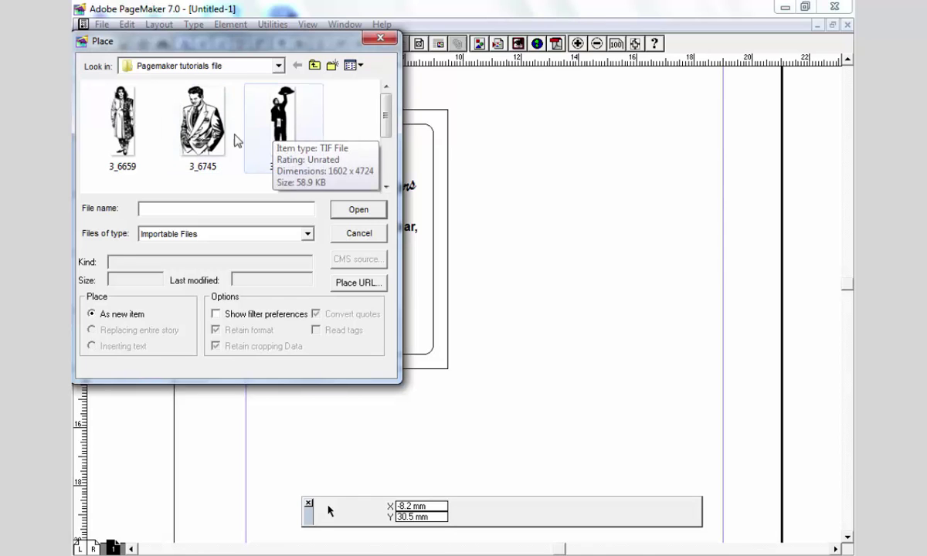
pyautogui.click(207, 131)
pyautogui.click(358, 209)
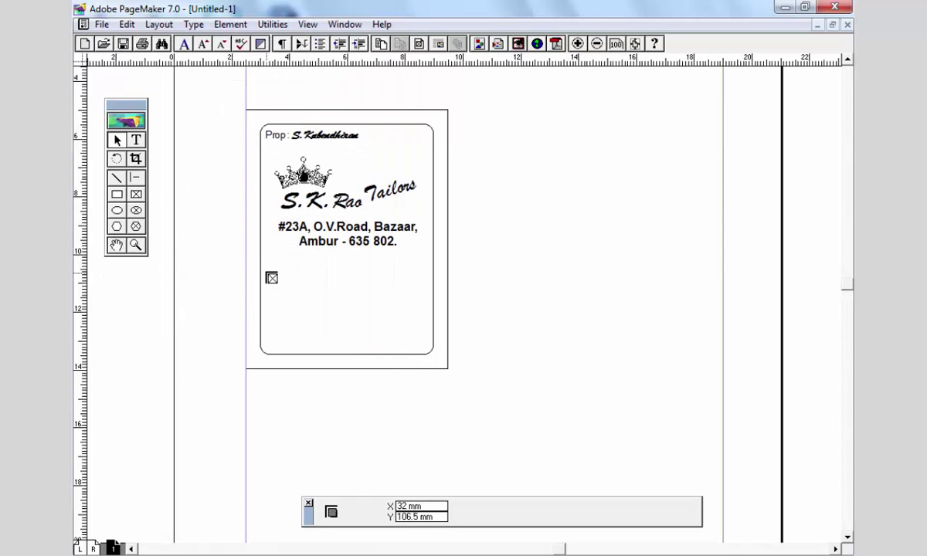
pyautogui.moveTo(266, 252); pyautogui.dragTo(322, 337)
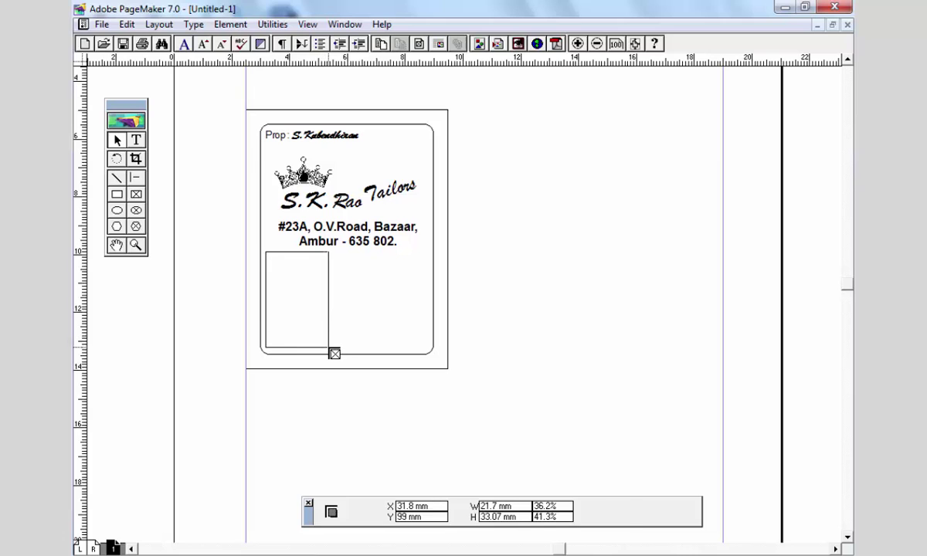
# - Stretch the man figure taller into the bottom-left corner and mirror it horizontally
pyautogui.click(187, 201)
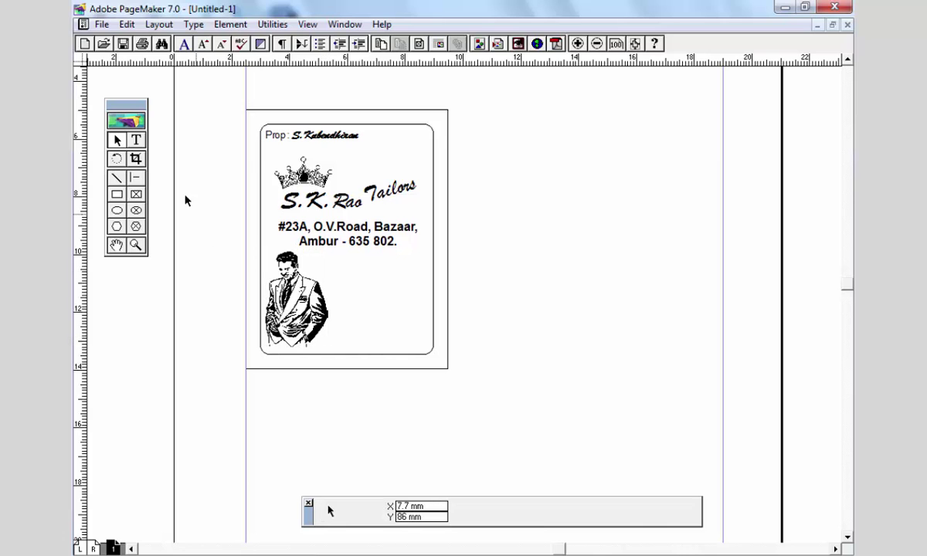
pyautogui.click(135, 245)
pyautogui.moveTo(234, 100); pyautogui.dragTo(464, 406)
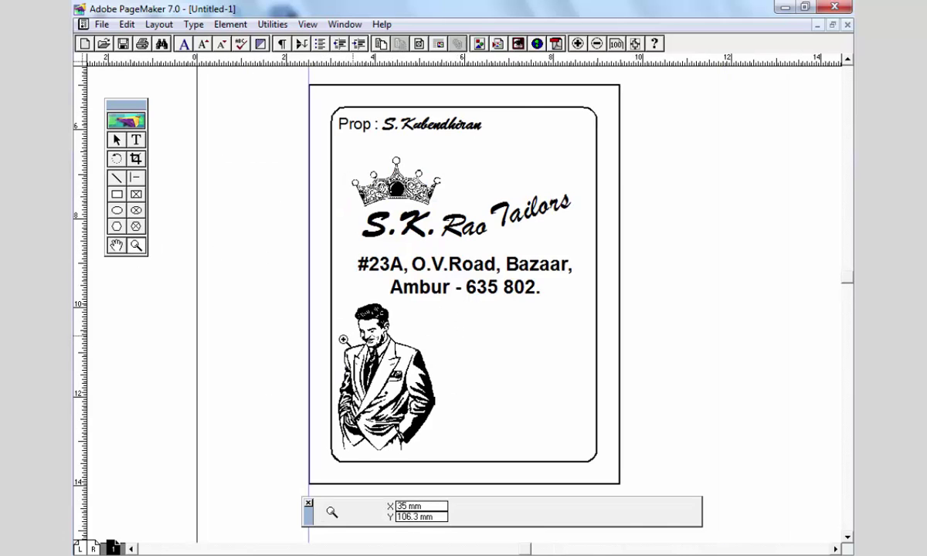
pyautogui.moveTo(359, 352); pyautogui.dragTo(361, 350)
pyautogui.moveTo(388, 447); pyautogui.dragTo(388, 451)
pyautogui.moveTo(346, 364); pyautogui.dragTo(341, 366)
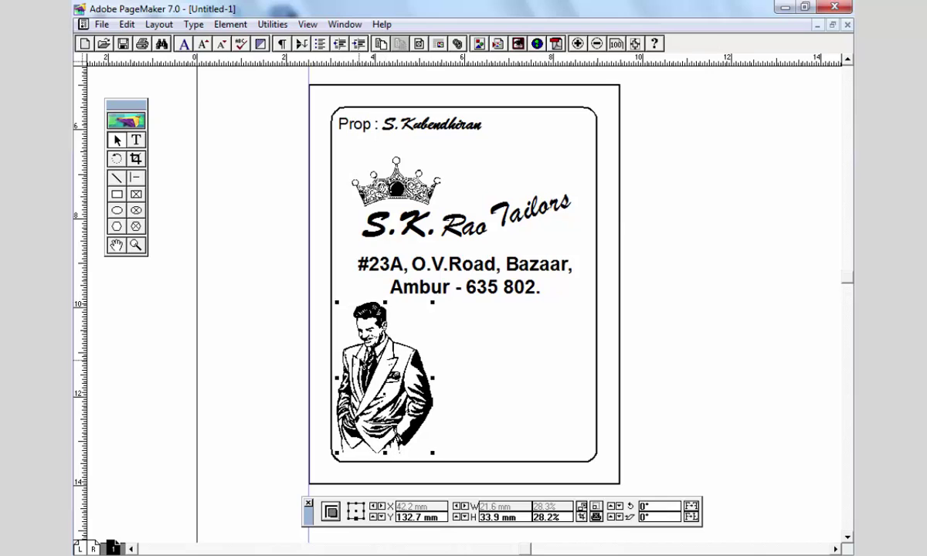
pyautogui.click(693, 508)
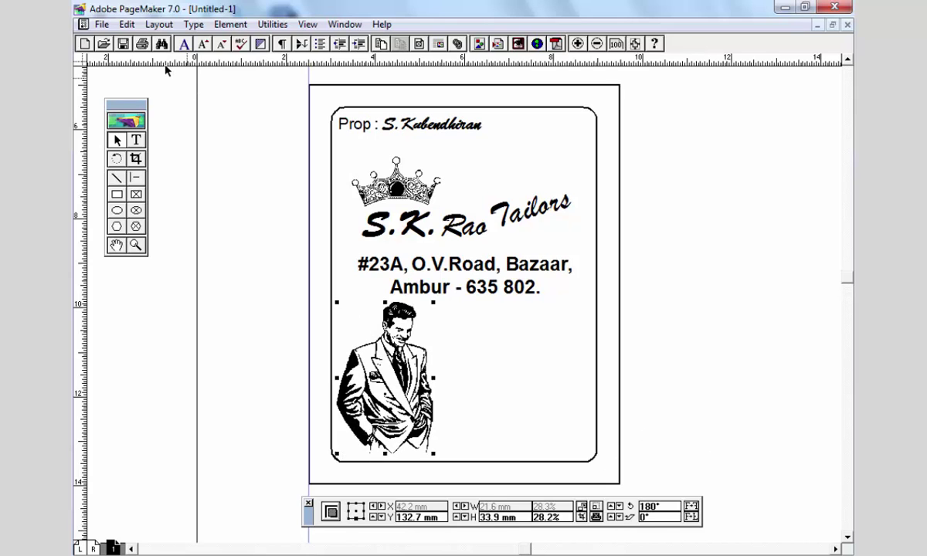
# - Place the woman image 3_6659 beside the man and nudge it slightly left and up
pyautogui.click(100, 24)
pyautogui.click(116, 171)
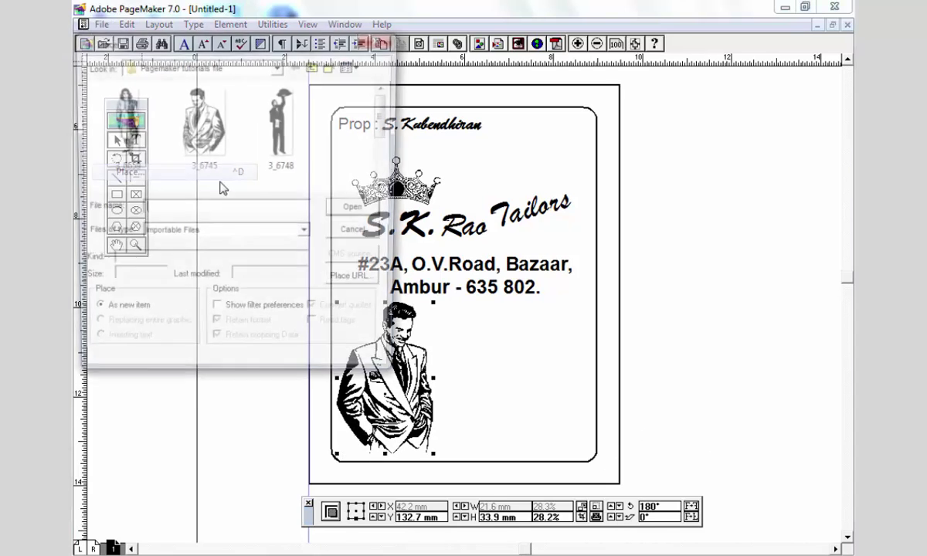
pyautogui.click(122, 122)
pyautogui.click(357, 210)
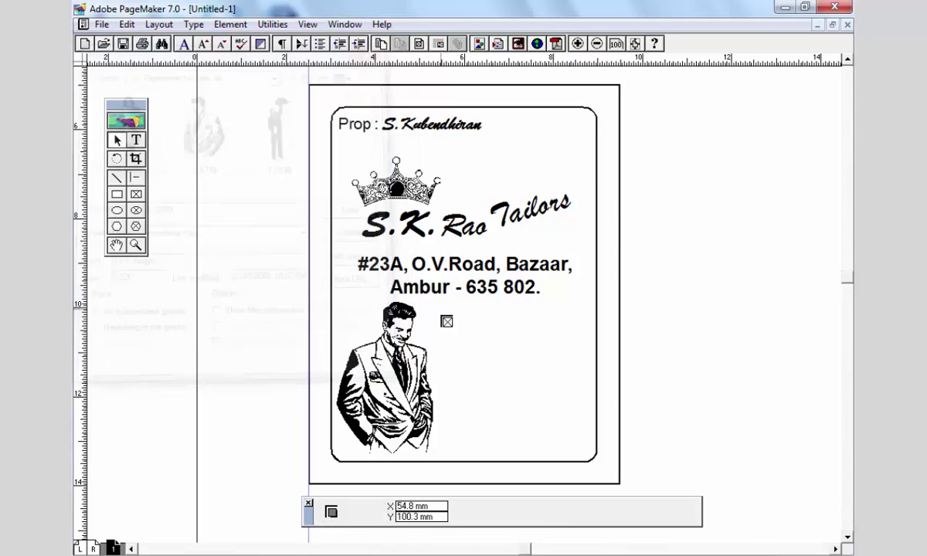
pyautogui.moveTo(446, 315); pyautogui.dragTo(487, 454)
pyautogui.moveTo(463, 382)
pyautogui.mouseDown()
pyautogui.moveTo(446, 377)
pyautogui.moveTo(469, 377)
pyautogui.mouseUp()
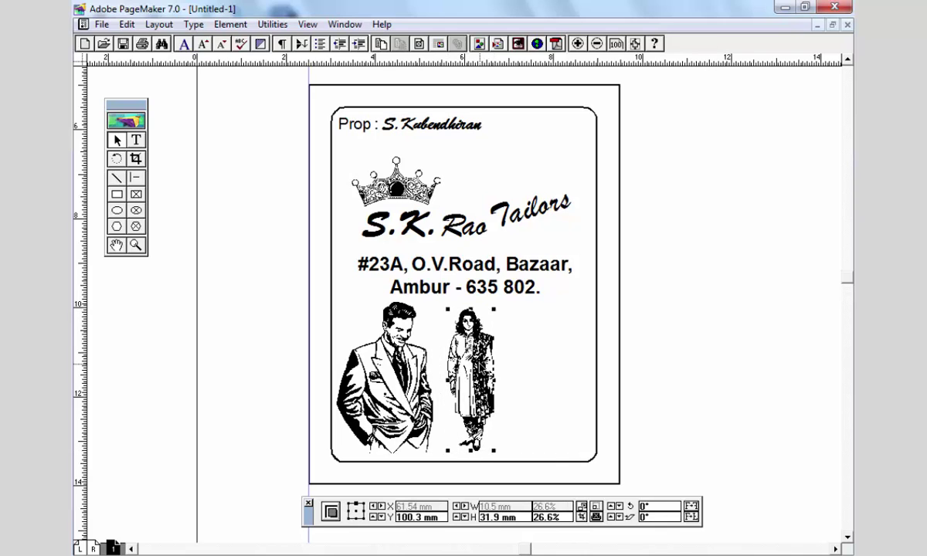
pyautogui.click(254, 319)
# - Place the waiter image 3_6748 at the card's right, enlarge it, and mirror it
pyautogui.click(130, 172)
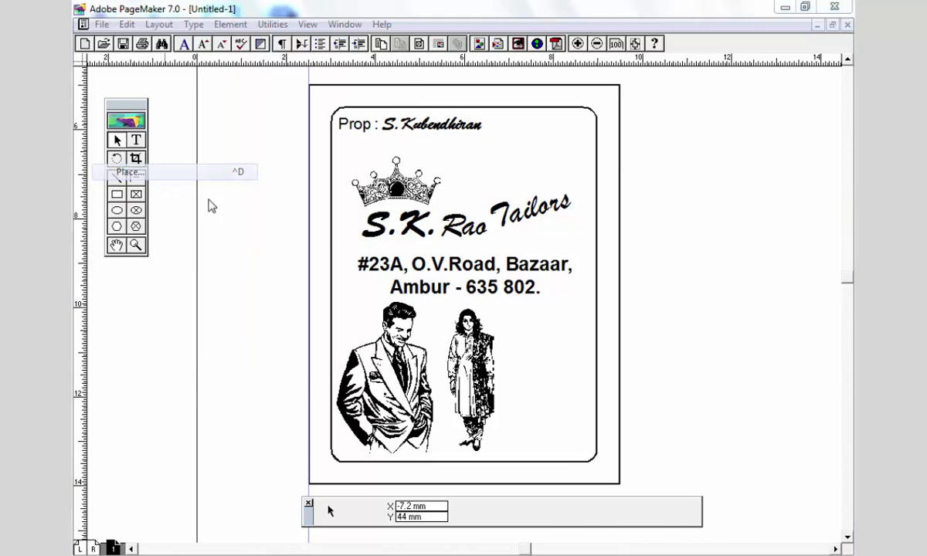
pyautogui.click(308, 143)
pyautogui.click(357, 210)
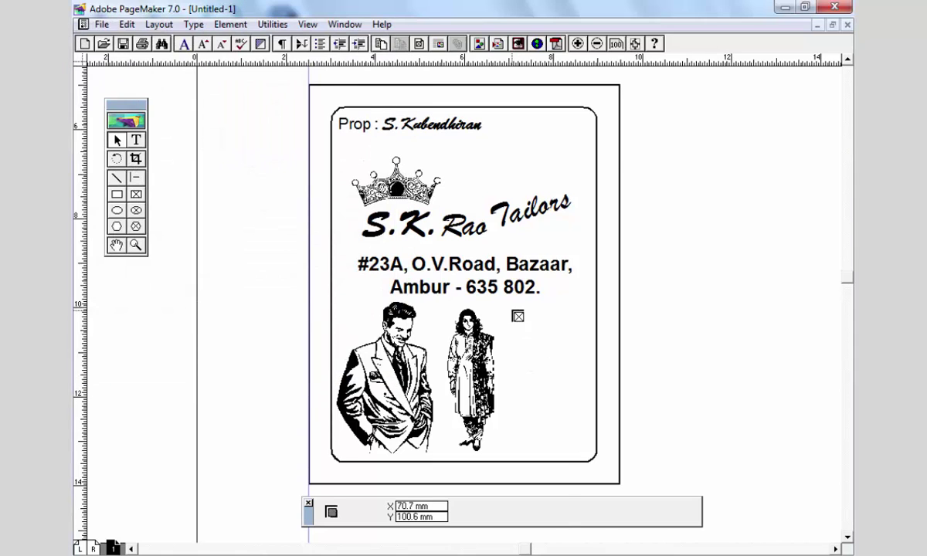
pyautogui.moveTo(518, 311); pyautogui.dragTo(576, 448)
pyautogui.moveTo(555, 370); pyautogui.dragTo(543, 363)
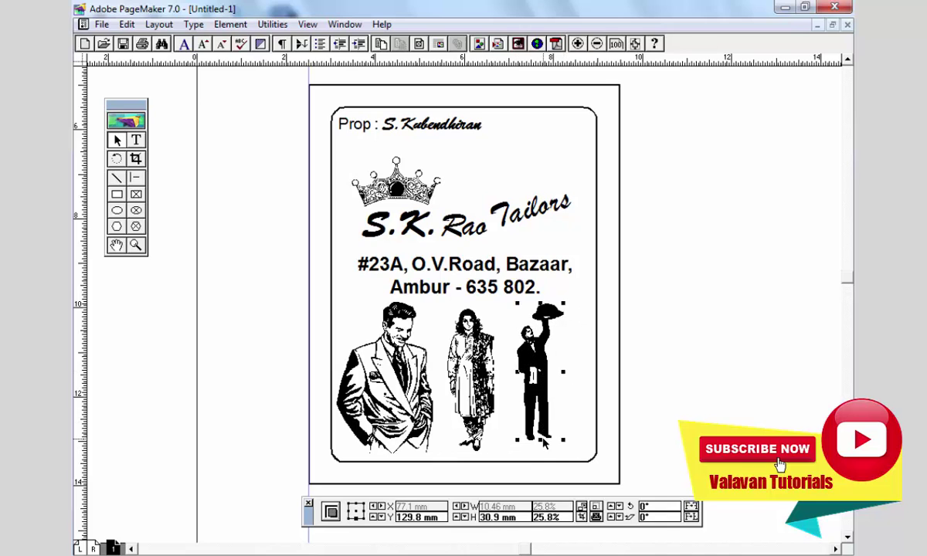
pyautogui.moveTo(540, 442)
pyautogui.mouseDown()
pyautogui.moveTo(543, 457)
pyautogui.moveTo(554, 441)
pyautogui.mouseUp()
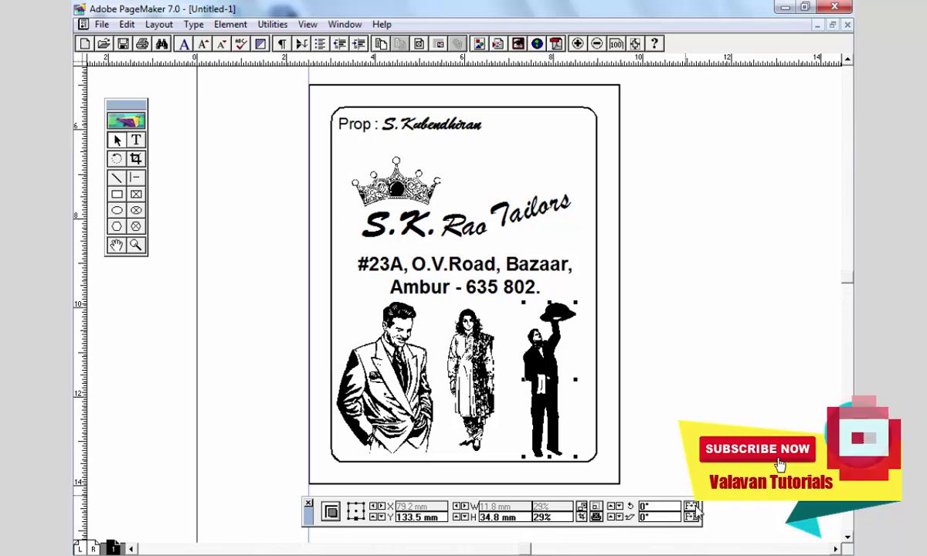
pyautogui.click(595, 506)
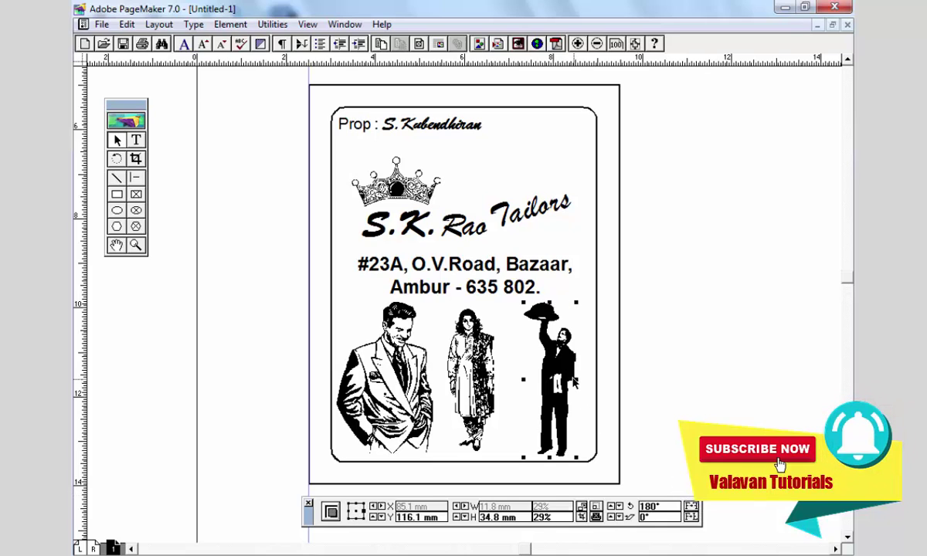
# - Shift the woman figure slightly right to even the spacing along the bottom
pyautogui.click(573, 382)
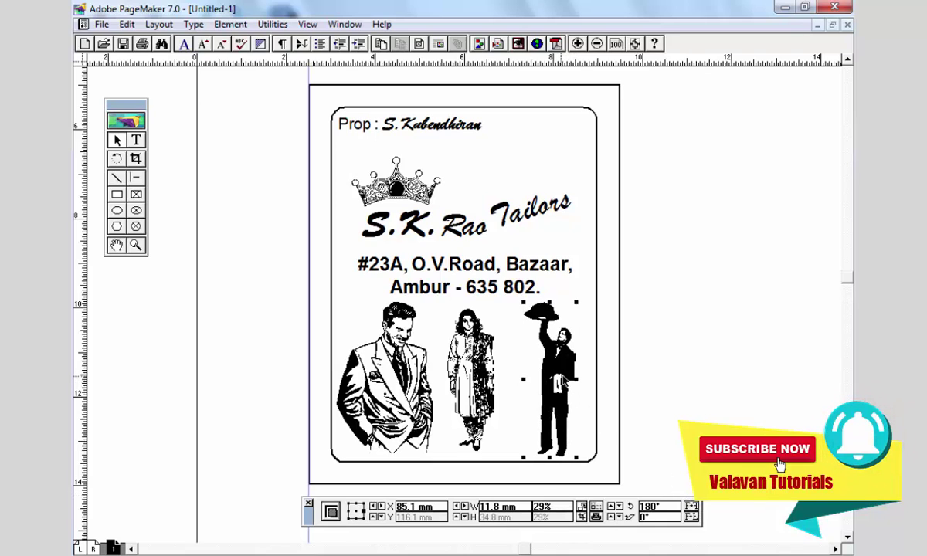
pyautogui.moveTo(469, 363); pyautogui.dragTo(478, 363)
pyautogui.click(649, 408)
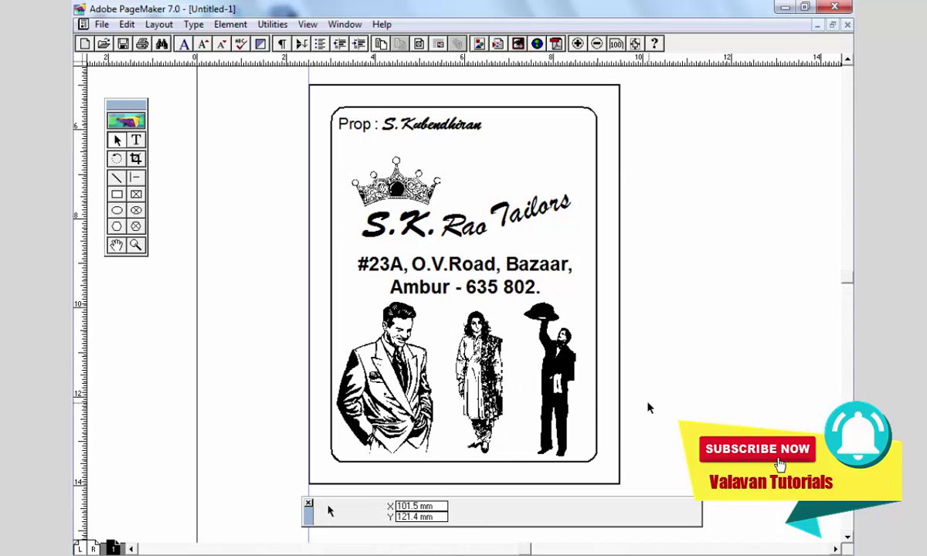
pyautogui.moveTo(487, 245); pyautogui.dragTo(469, 221)
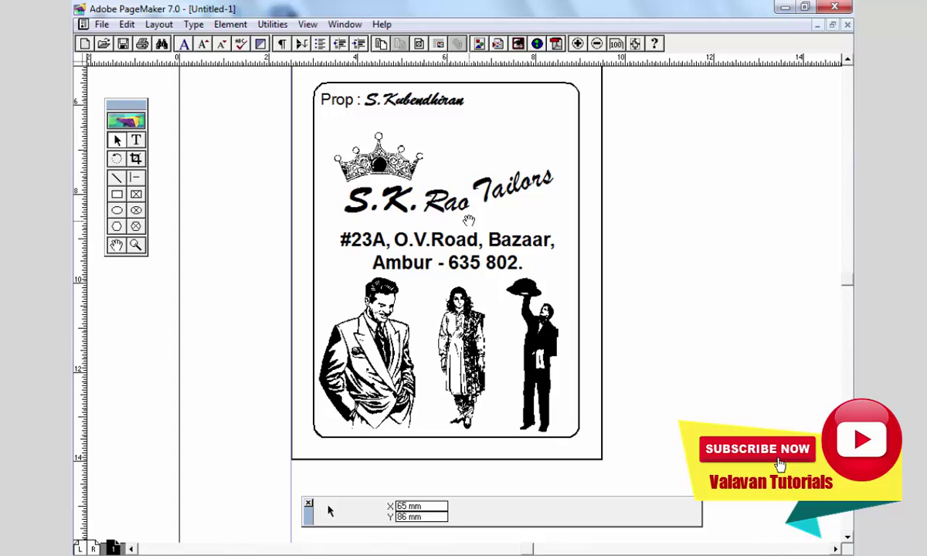
# - Select every object on the finished card and copy it
pyautogui.hotkey('ctrl', '0')
pyautogui.moveTo(328, 169); pyautogui.dragTo(185, 140)
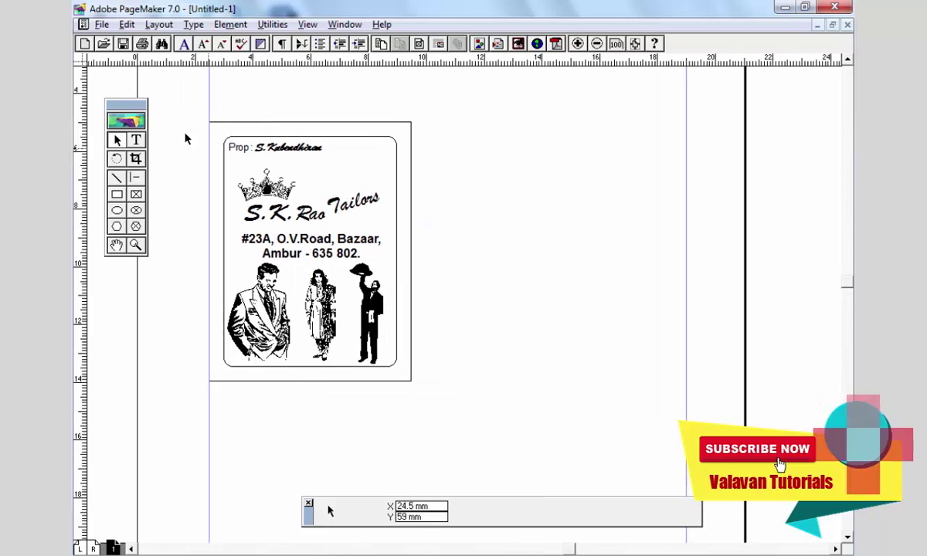
pyautogui.moveTo(188, 98); pyautogui.dragTo(484, 430)
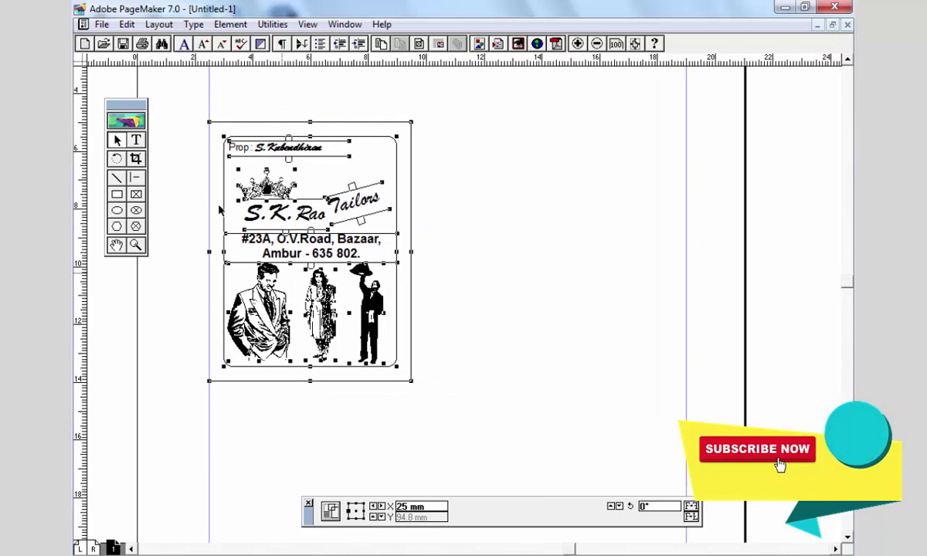
pyautogui.click(102, 25)
pyautogui.moveTo(123, 25)
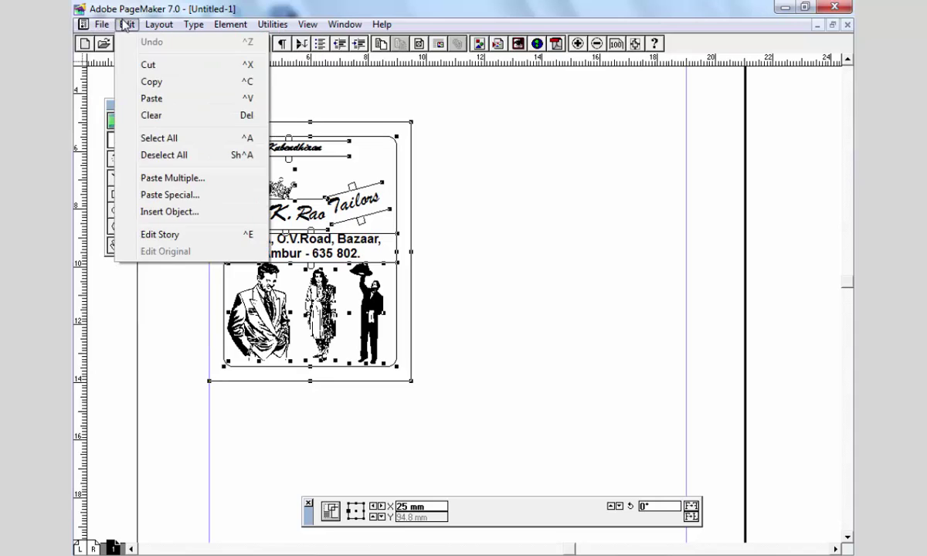
pyautogui.click(142, 81)
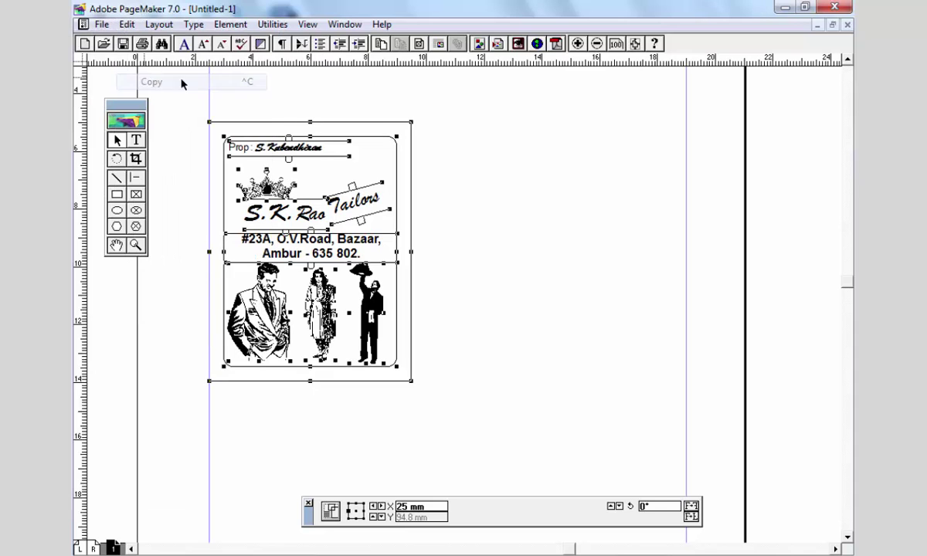
pyautogui.click(436, 444)
# - Paste the card, try a Paste Multiple copy offset 100 mm right, then delete it
pyautogui.hotkey('ctrl', 'v')
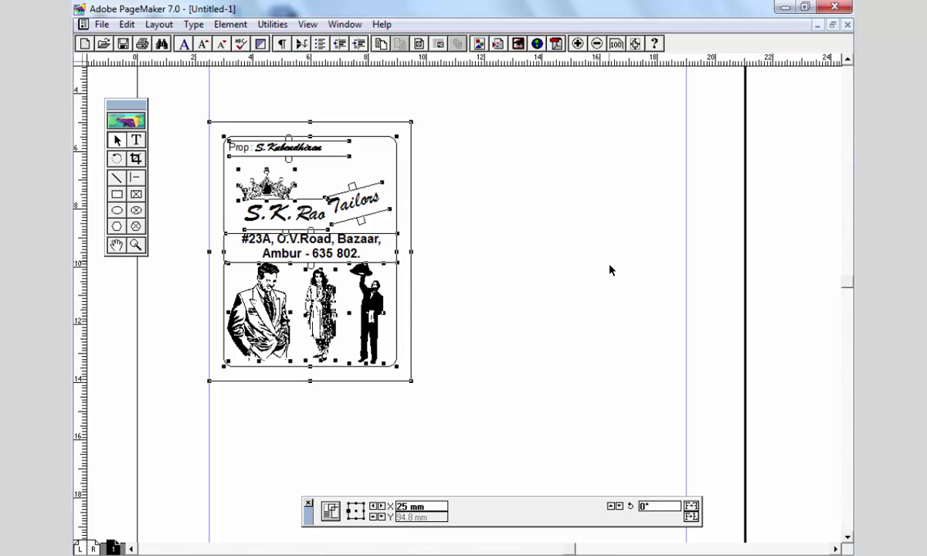
pyautogui.click(127, 24)
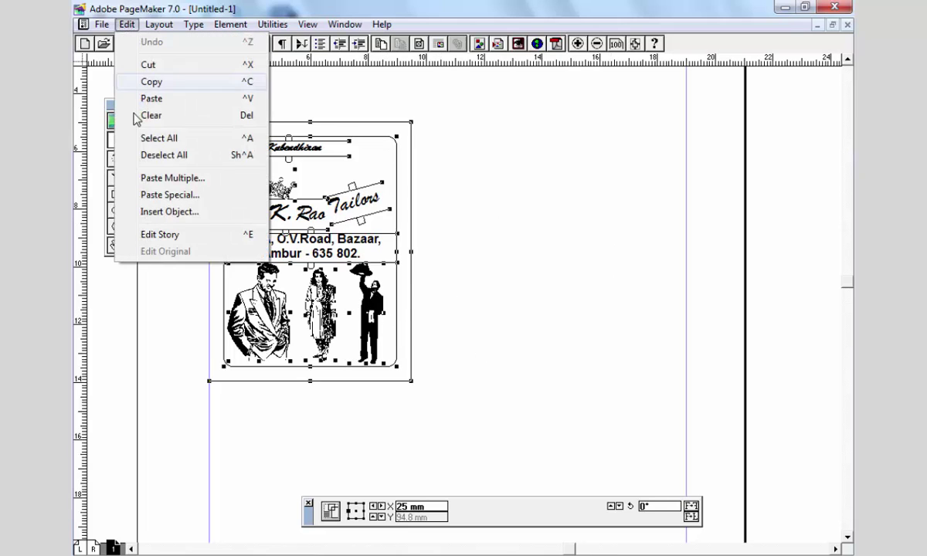
pyautogui.click(164, 178)
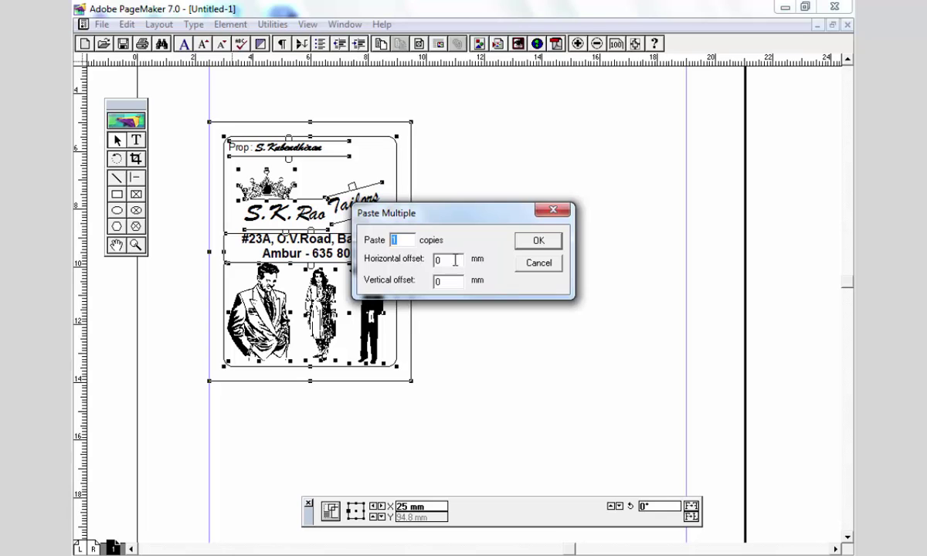
pyautogui.click(548, 244)
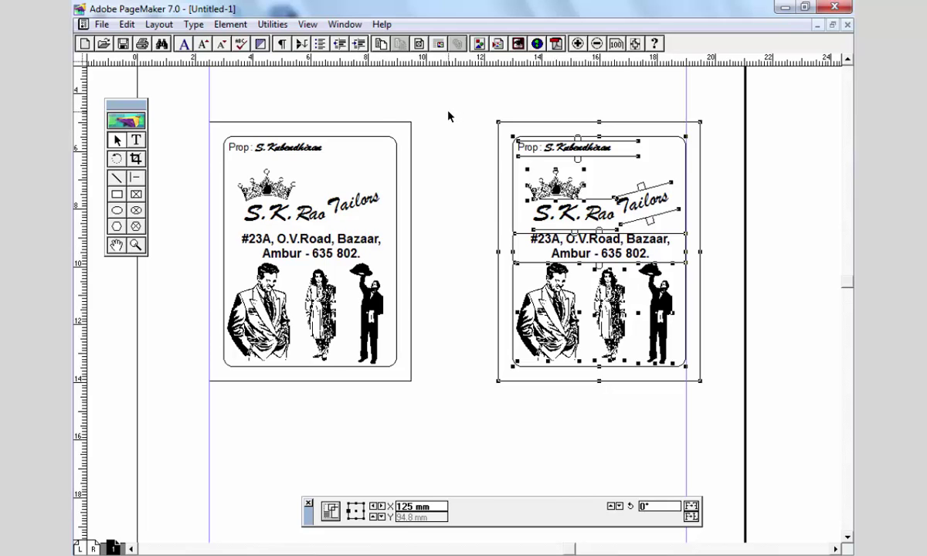
pyautogui.press('Delete')
# - Paste 80 card copies spaced 100 mm apart, then undo them
pyautogui.click(102, 25)
pyautogui.moveTo(126, 24)
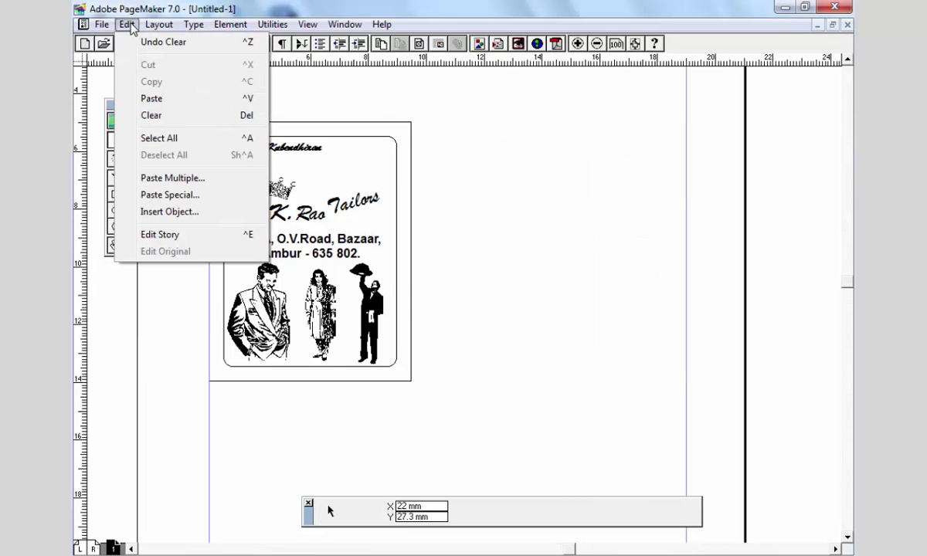
pyautogui.click(179, 184)
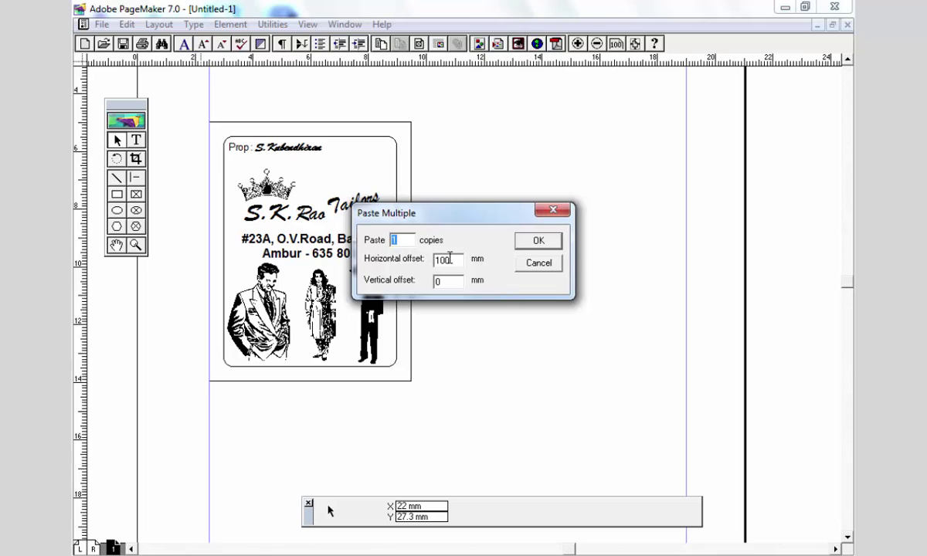
pyautogui.click(555, 246)
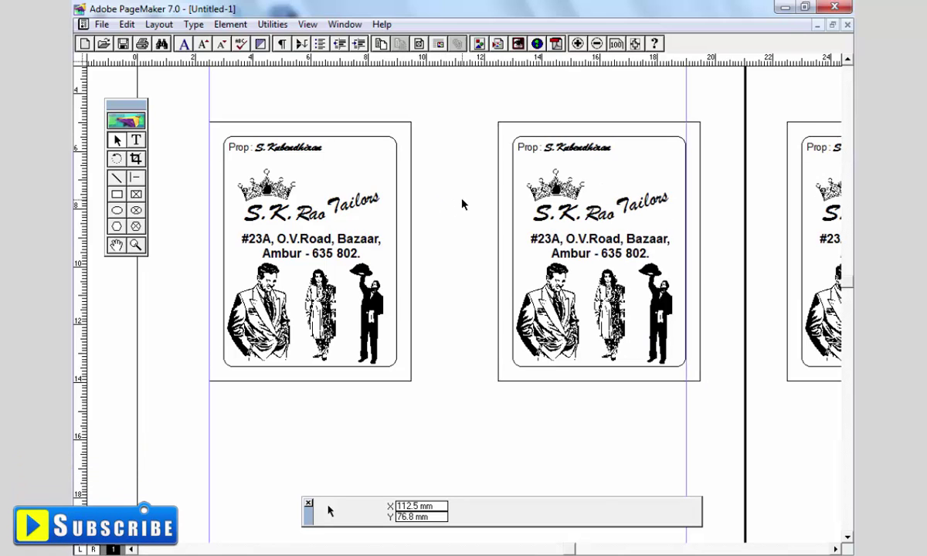
pyautogui.hotkey('ctrl', '-')
pyautogui.hotkey('ctrl', '-')
pyautogui.hotkey('ctrl', '-')
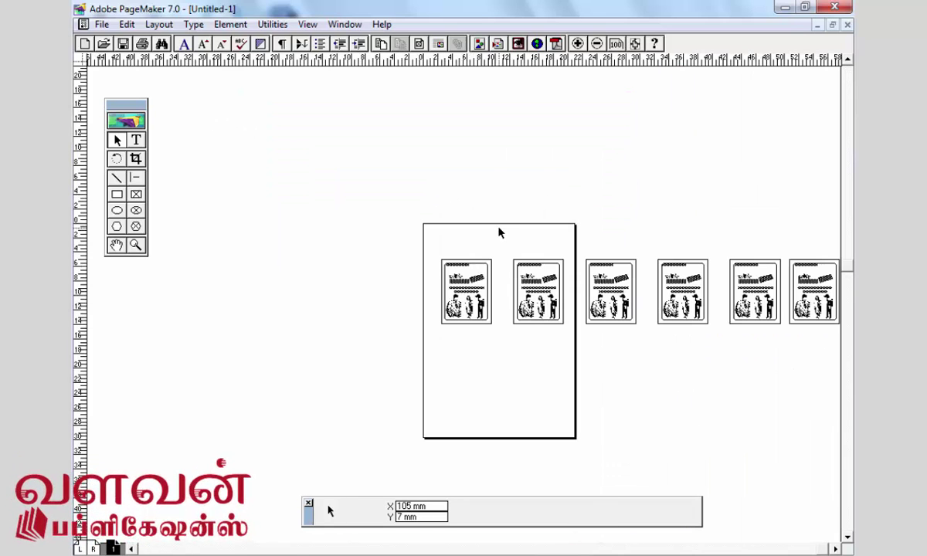
pyautogui.hotkey('ctrl', 'z')
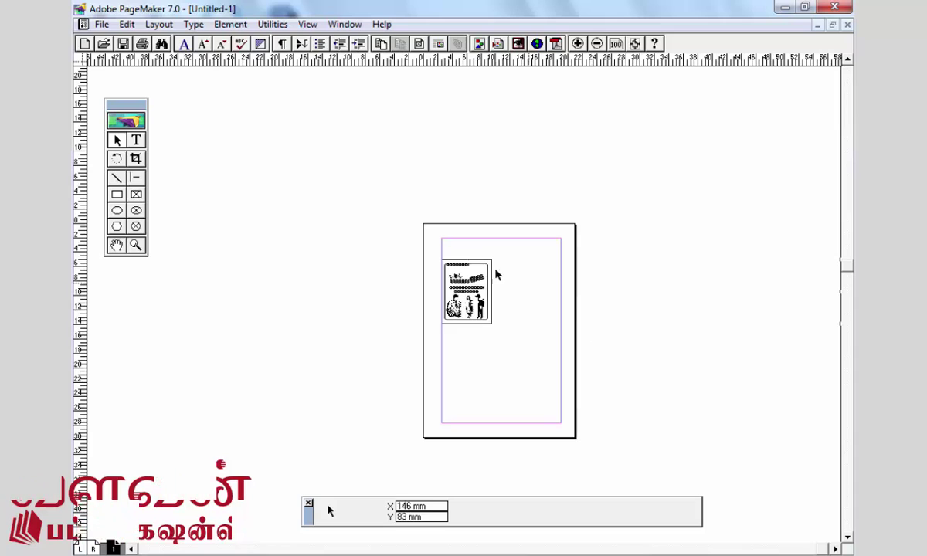
# - Paste one card copy with zero offset at actual size and position it beside the original
pyautogui.hotkey('ctrl', '1')
pyautogui.click(127, 24)
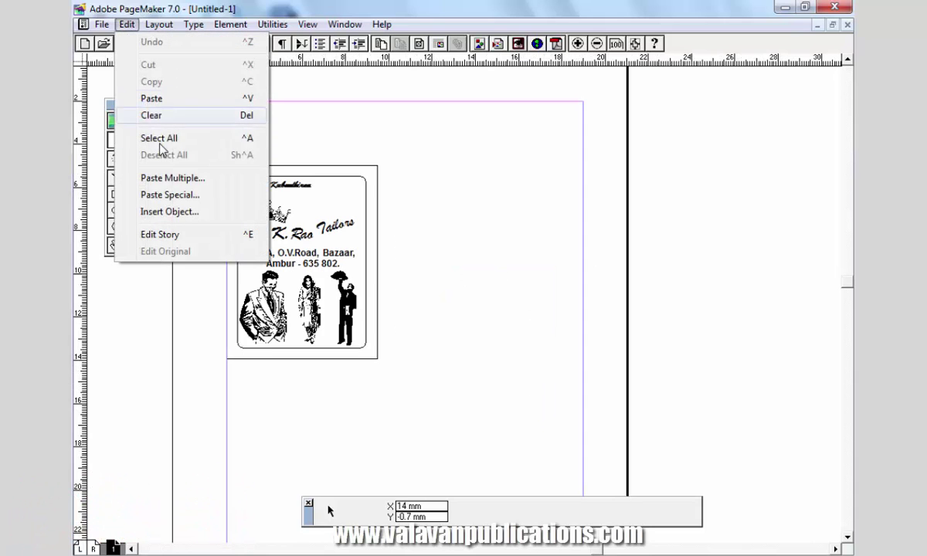
pyautogui.click(164, 178)
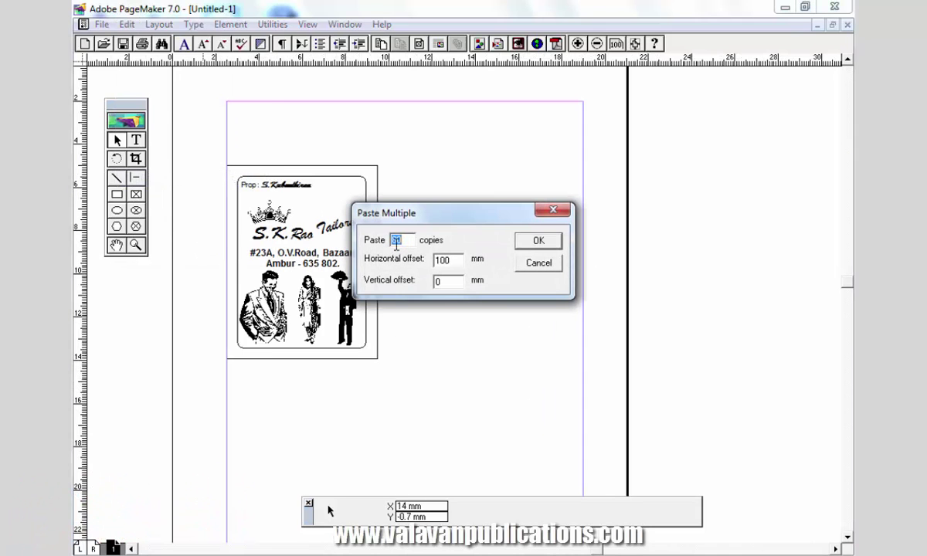
pyautogui.write('1')
pyautogui.press('Tab')
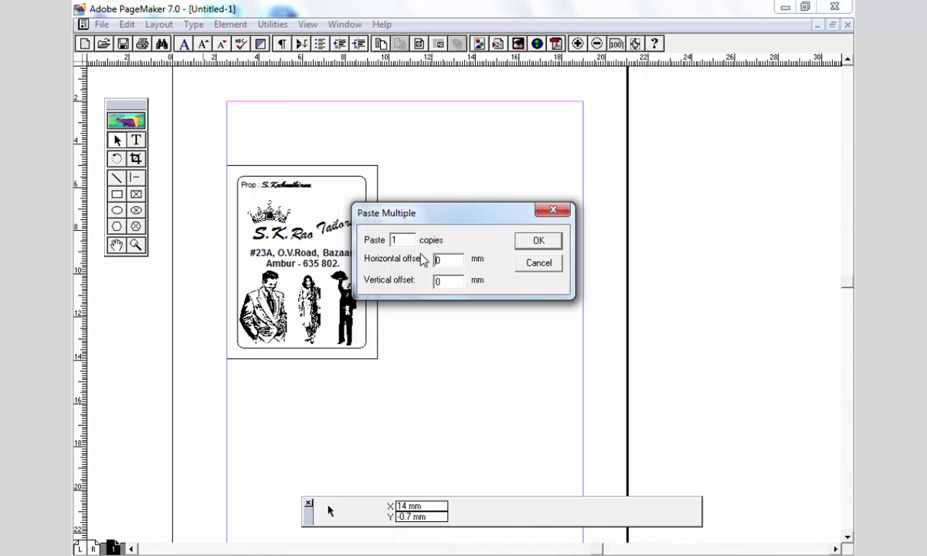
pyautogui.click(538, 240)
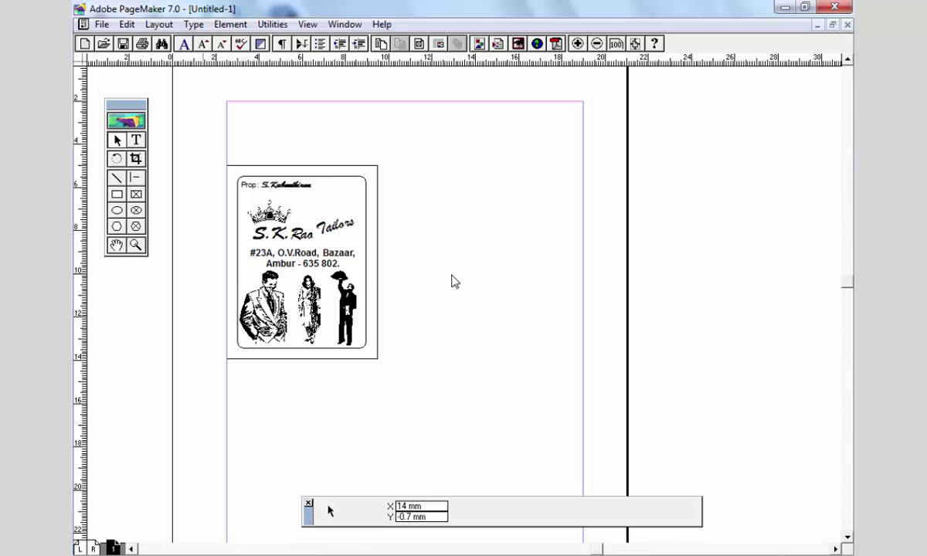
pyautogui.click(396, 295)
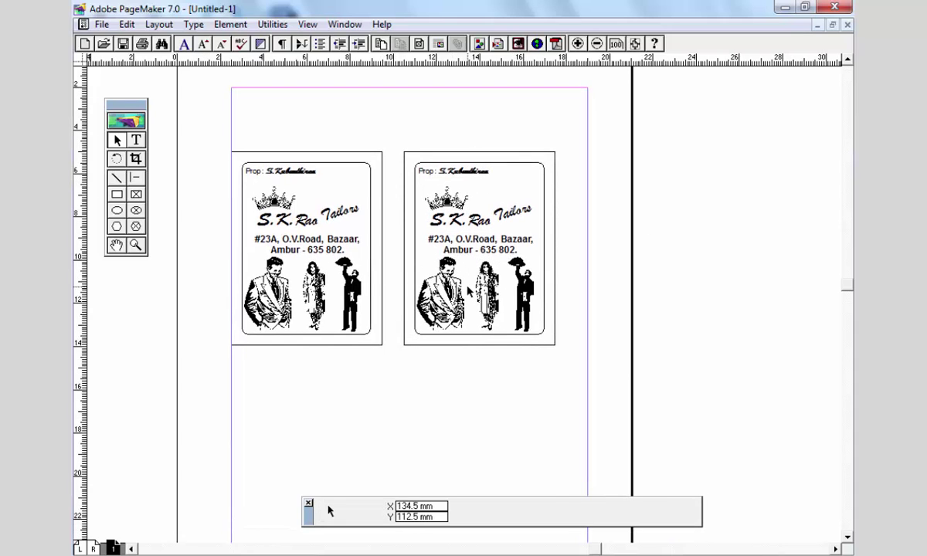
# - Delete the figures, address, 'Tailors', crown, S.K.Rao title and Prop line from the copied card
pyautogui.click(467, 289)
pyautogui.press('Delete')
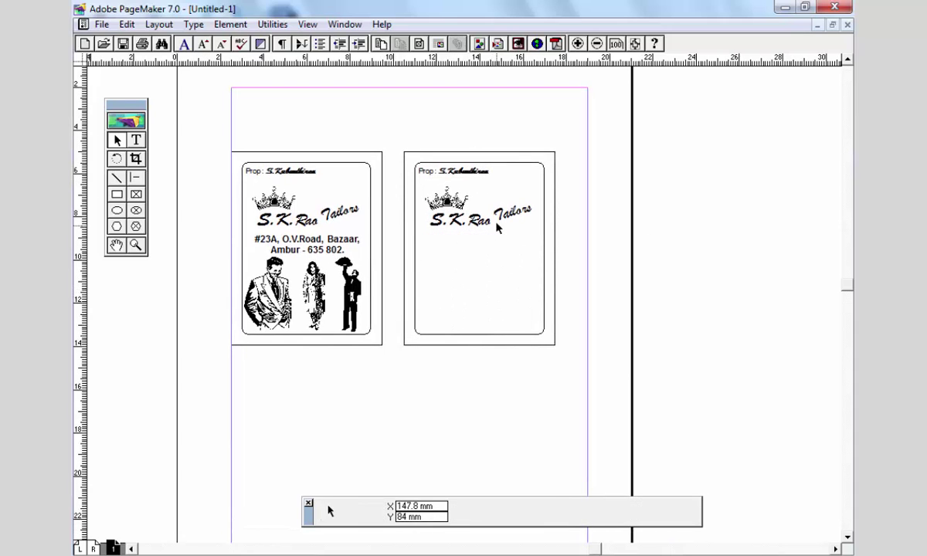
pyautogui.click(499, 220)
pyautogui.press('Delete')
pyautogui.click(441, 200)
pyautogui.press('Delete')
pyautogui.click(448, 220)
pyautogui.press('Delete')
pyautogui.click(437, 169)
pyautogui.press('Delete')
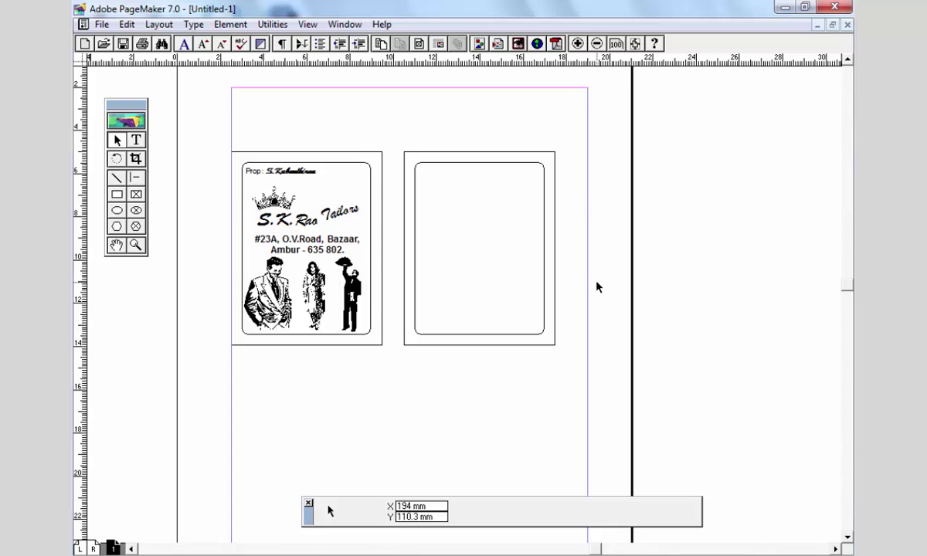
# - Zoom into the emptied right card and draw a thin 60.3 × 5.4 mm rectangle across its bottom
pyautogui.hotkey('ctrl', 'space')
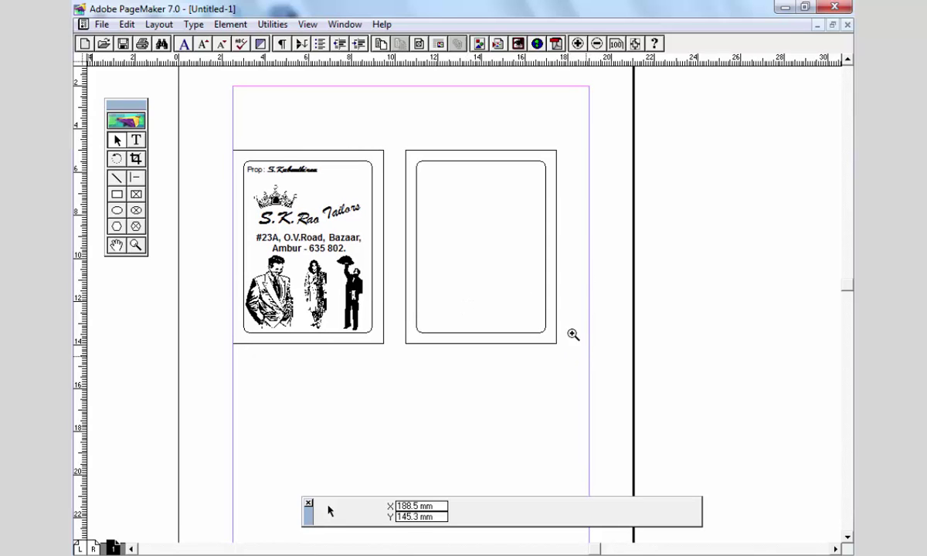
pyautogui.moveTo(589, 351); pyautogui.dragTo(230, 136)
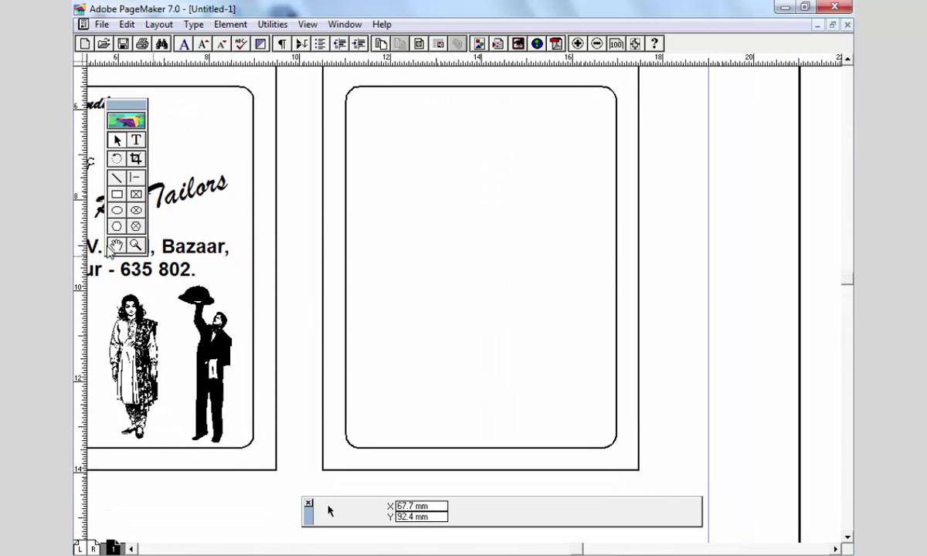
pyautogui.click(118, 196)
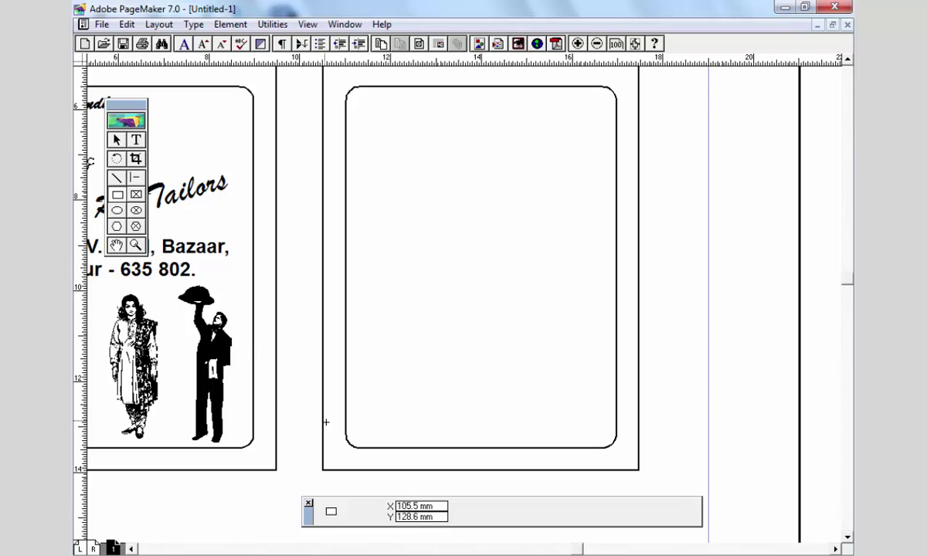
pyautogui.moveTo(344, 425)
pyautogui.mouseDown()
pyautogui.moveTo(592, 463)
pyautogui.moveTo(618, 448)
pyautogui.mouseUp()
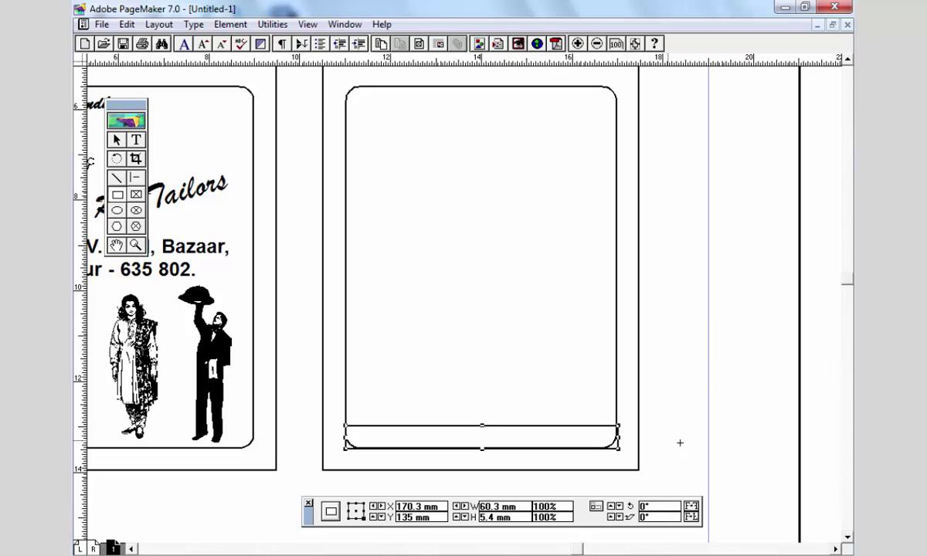
# - Give the bottom rectangle the most rounded corner style and make it 6.8 mm tall
pyautogui.click(230, 24)
pyautogui.click(275, 330)
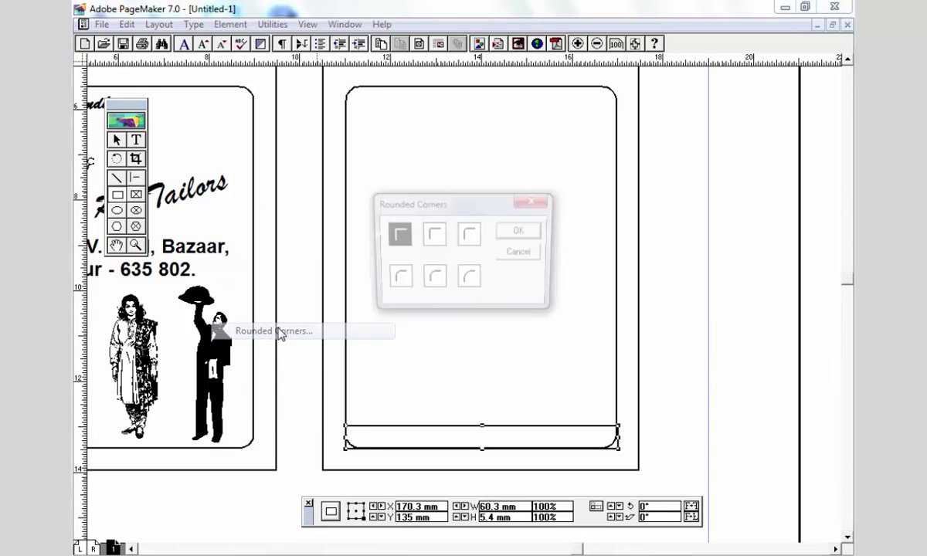
pyautogui.click(468, 234)
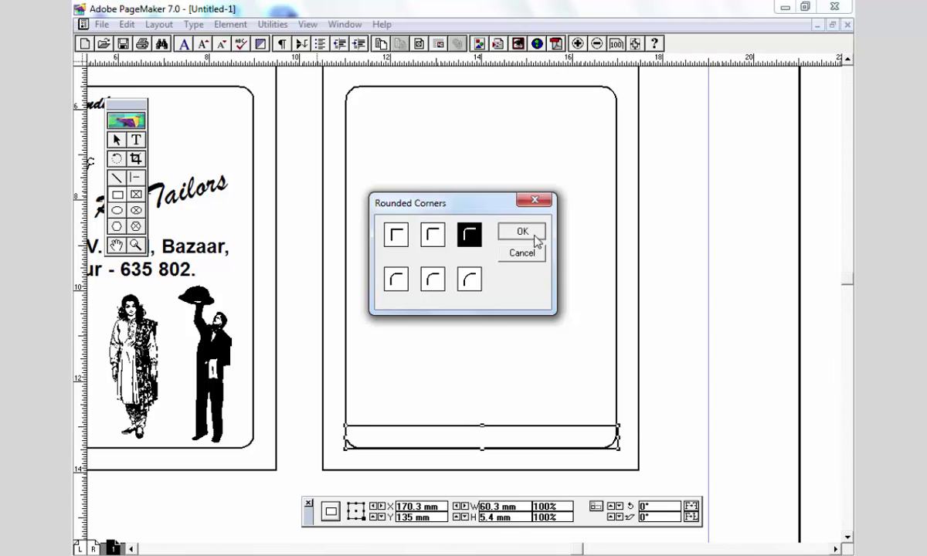
pyautogui.click(529, 235)
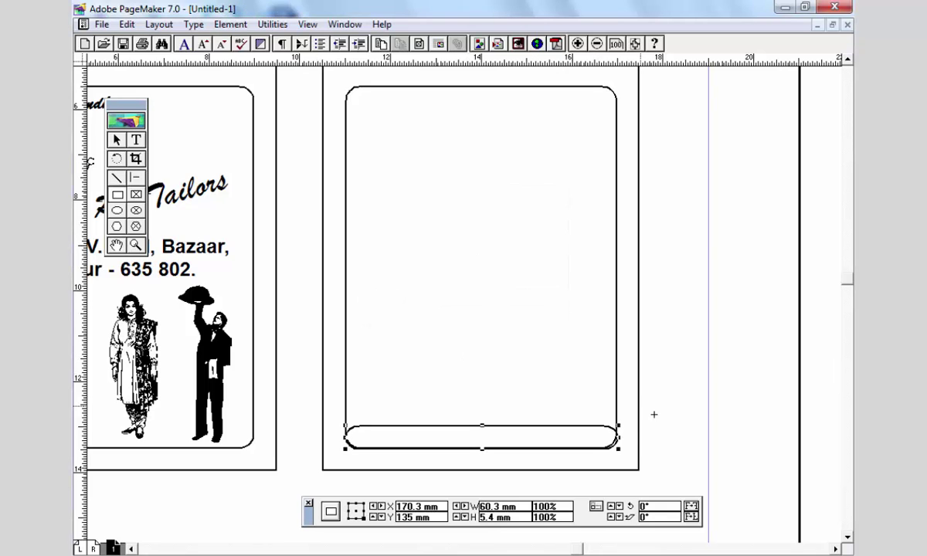
pyautogui.hotkey('ctrl', 'space')
pyautogui.moveTo(284, 350); pyautogui.dragTo(665, 478)
pyautogui.click(513, 332)
pyautogui.moveTo(480, 327); pyautogui.dragTo(478, 314)
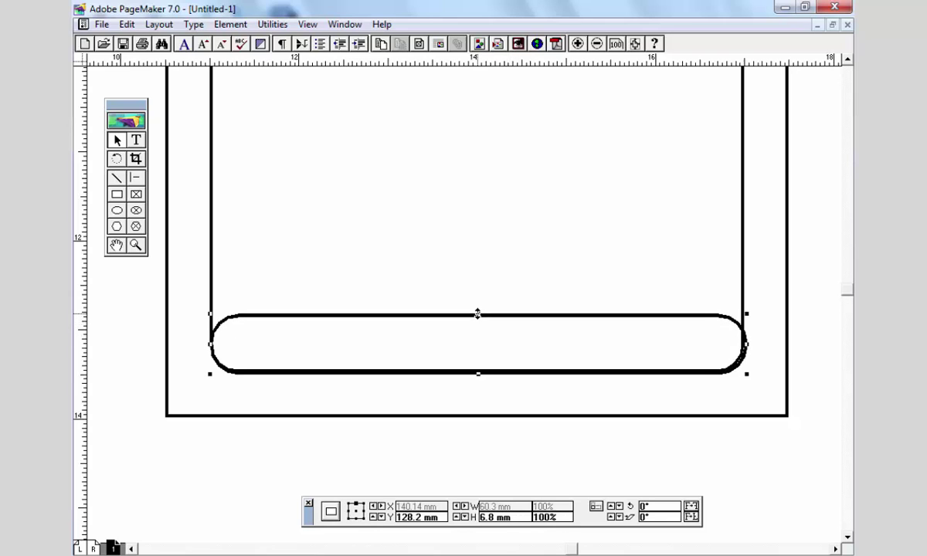
pyautogui.press('Up')
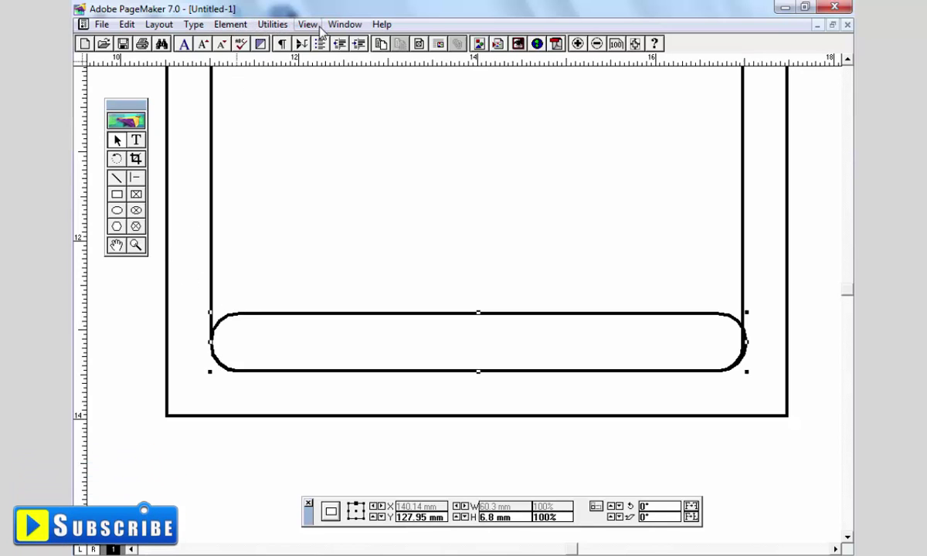
# - Fill the rounded bar with solid [Black] from the Colors palette
pyautogui.click(344, 24)
pyautogui.click(374, 139)
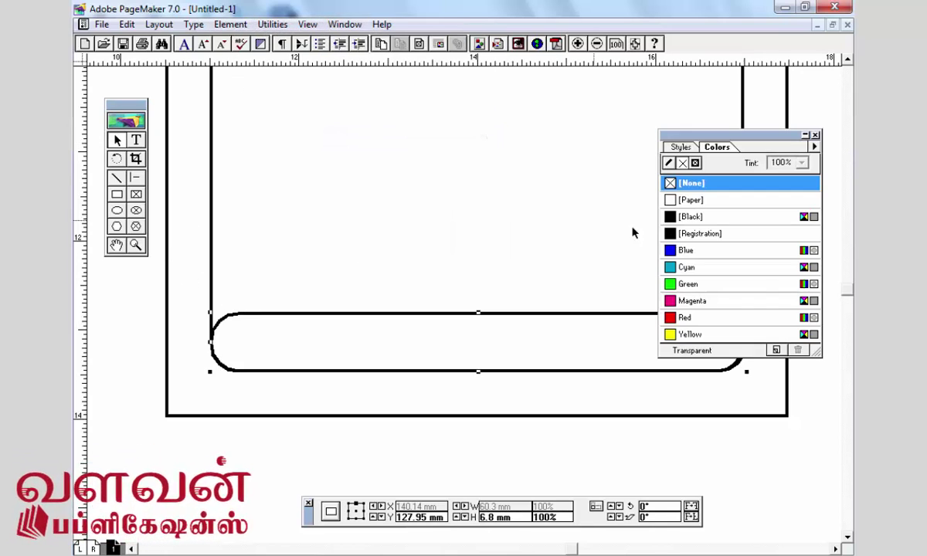
pyautogui.click(715, 218)
pyautogui.click(510, 394)
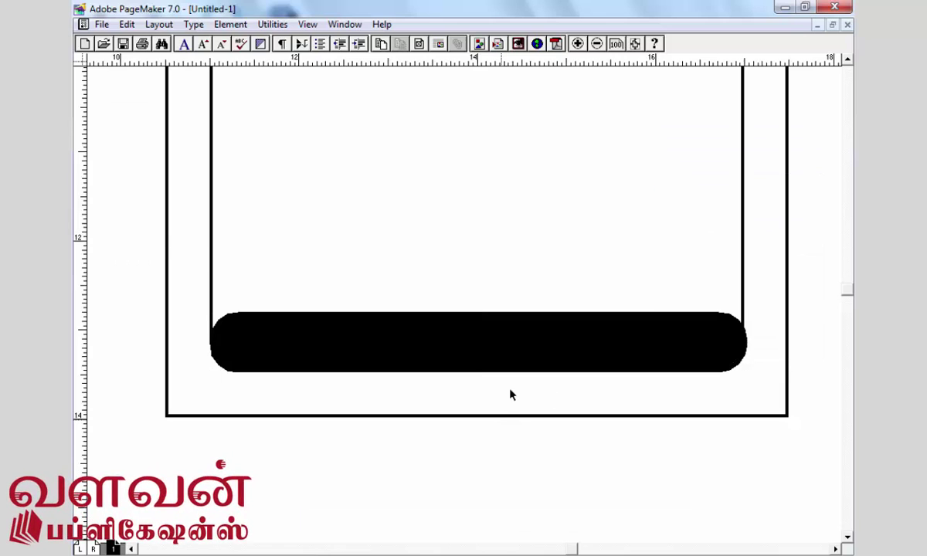
pyautogui.hotkey('ctrl', '1')
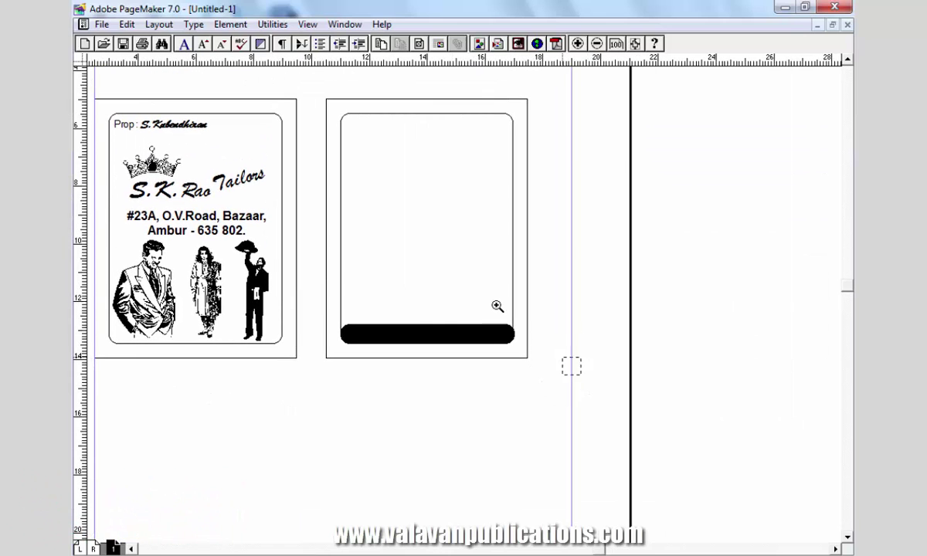
pyautogui.click(300, 107)
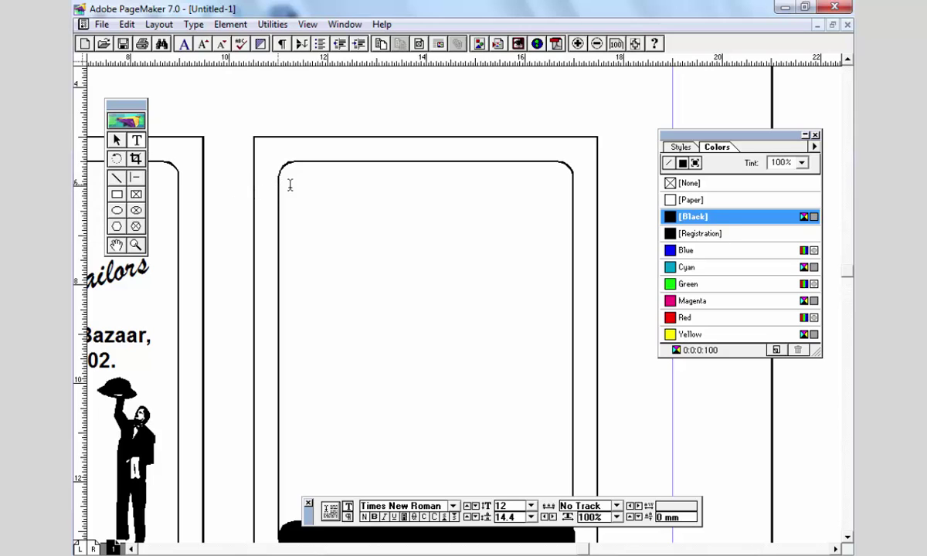
# - Type 'Order No : ......' in a new text frame at the card's top, set in Arial
pyautogui.moveTo(290, 185); pyautogui.dragTo(550, 264)
pyautogui.write('Ore')
pyautogui.press('BackSpace')
pyautogui.write('der No')
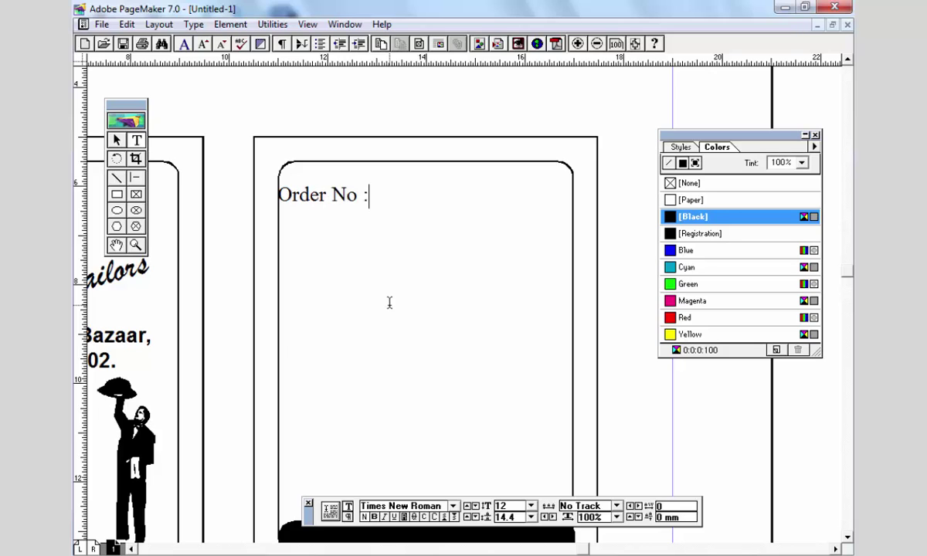
pyautogui.write(' : ......................')
pyautogui.hotkey('ctrl', 'a')
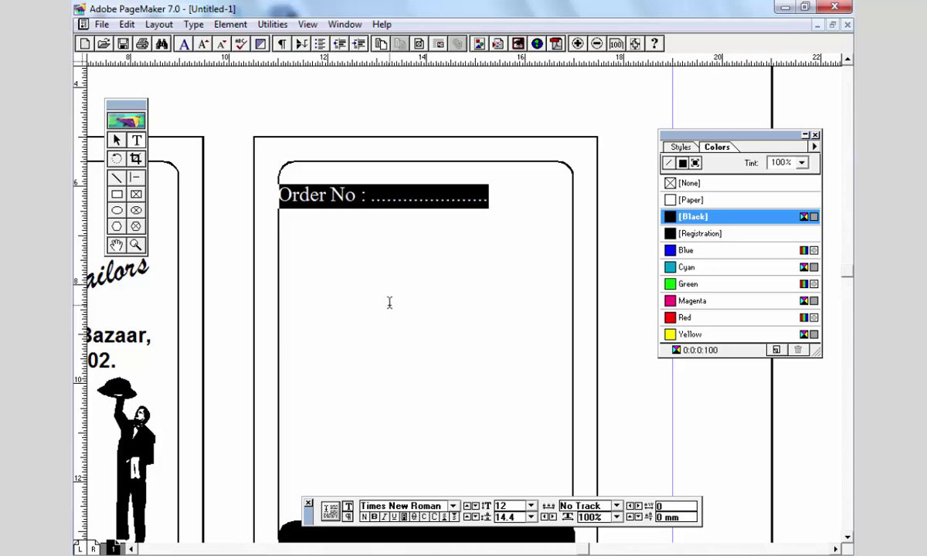
pyautogui.hotkey('ctrl', '`')
pyautogui.write('Arial')
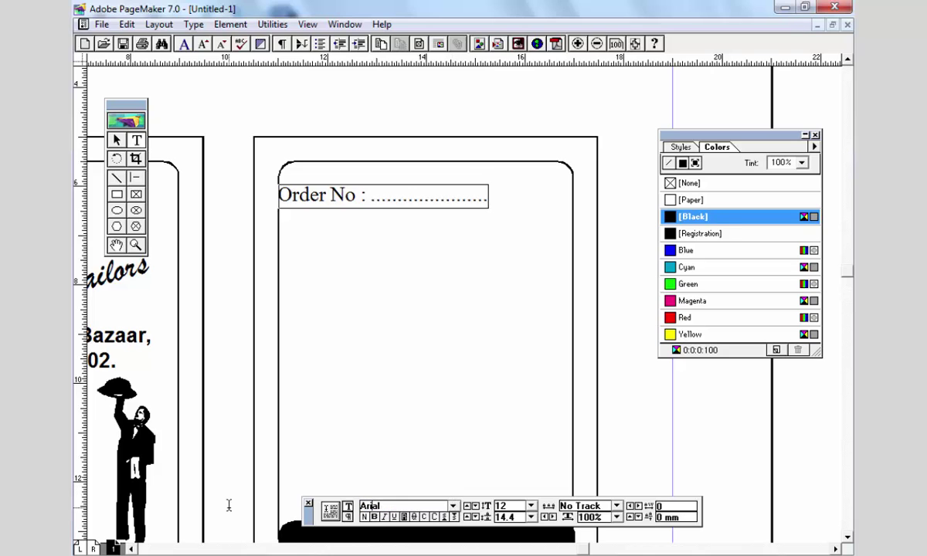
pyautogui.press('Return')
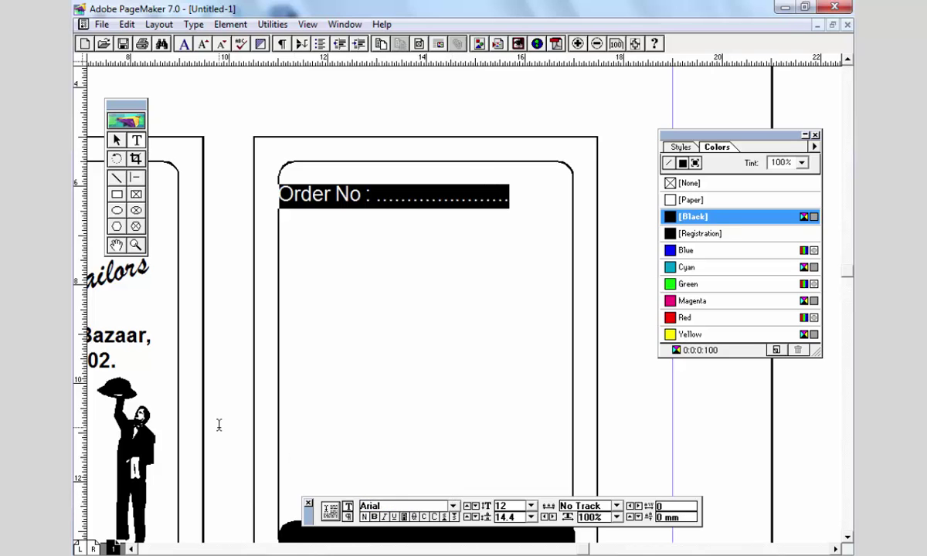
# - Trim the Order No text block's left and right edges slightly and resume editing it
pyautogui.hotkey('shift', 'F1')
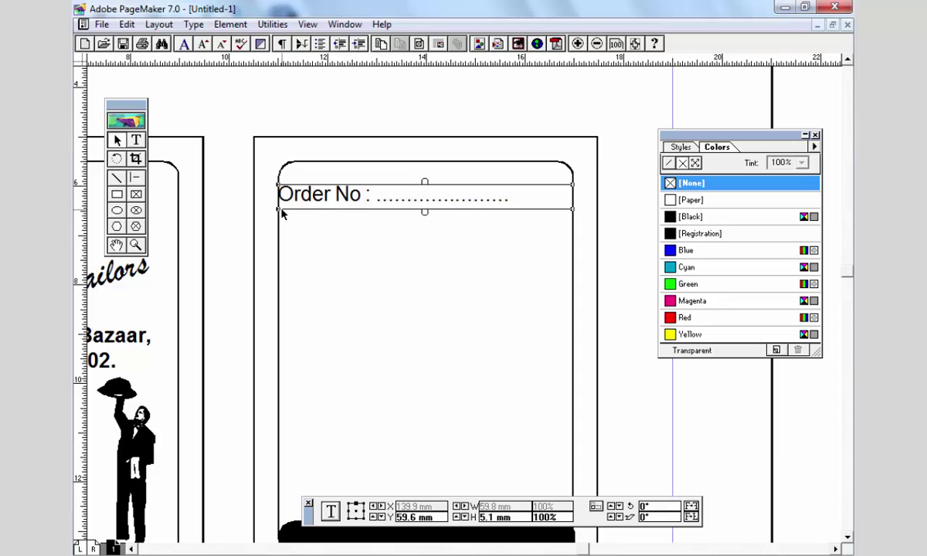
pyautogui.moveTo(276, 212); pyautogui.dragTo(282, 210)
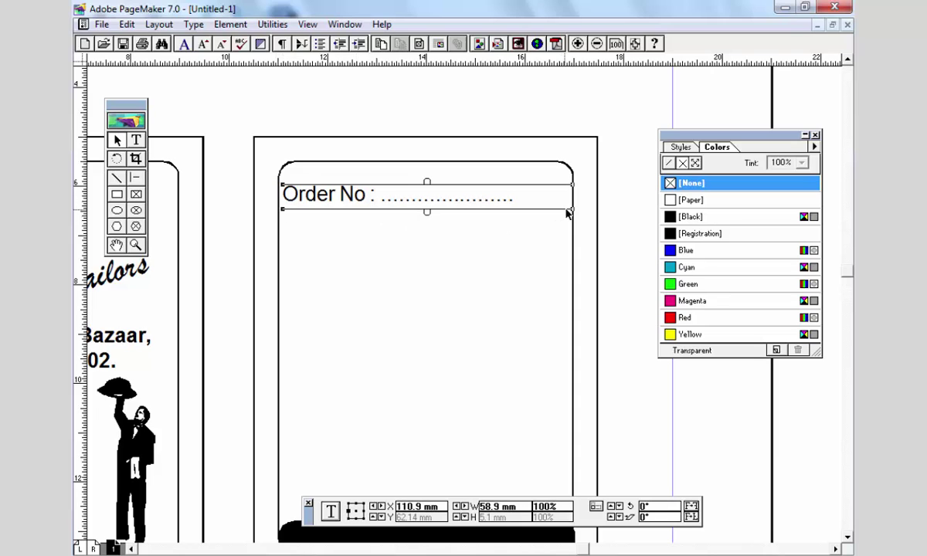
pyautogui.moveTo(574, 215); pyautogui.dragTo(570, 213)
pyautogui.doubleClick(325, 179)
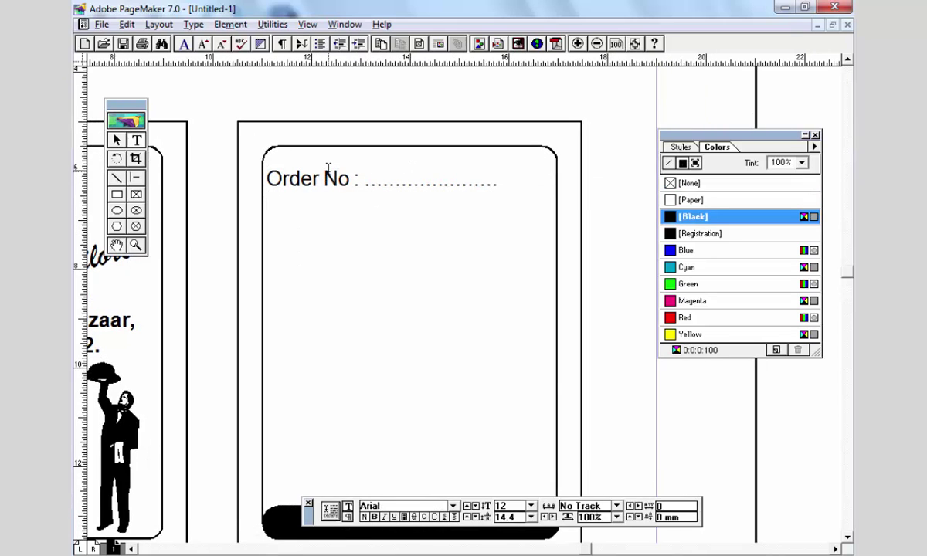
# - Add 'Date :' and 'Due Date :' dotted lines, each trimmed to fit one line, then select all
pyautogui.write('.........')
pyautogui.press('BackSpace')
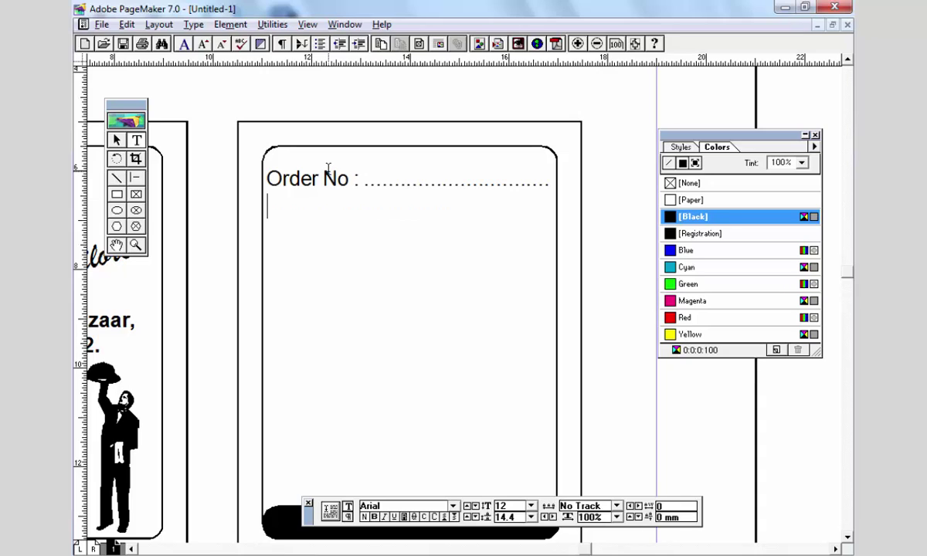
pyautogui.write('Date ')
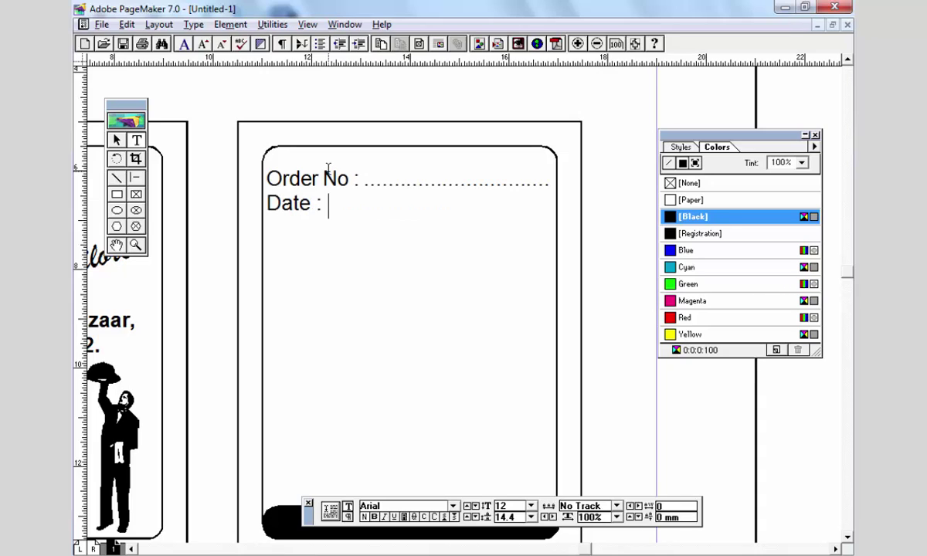
pyautogui.write(': .........................................................')
pyautogui.press('BackSpace')
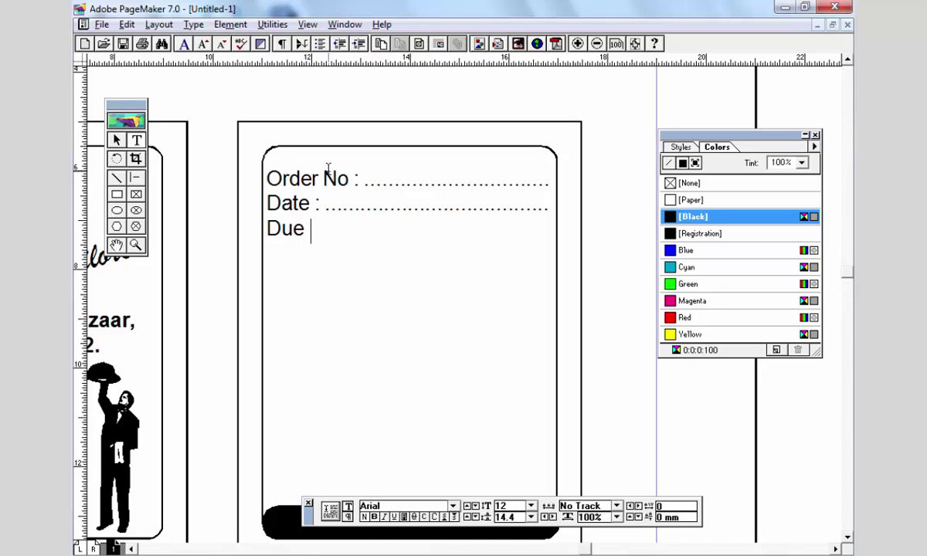
pyautogui.write('Date')
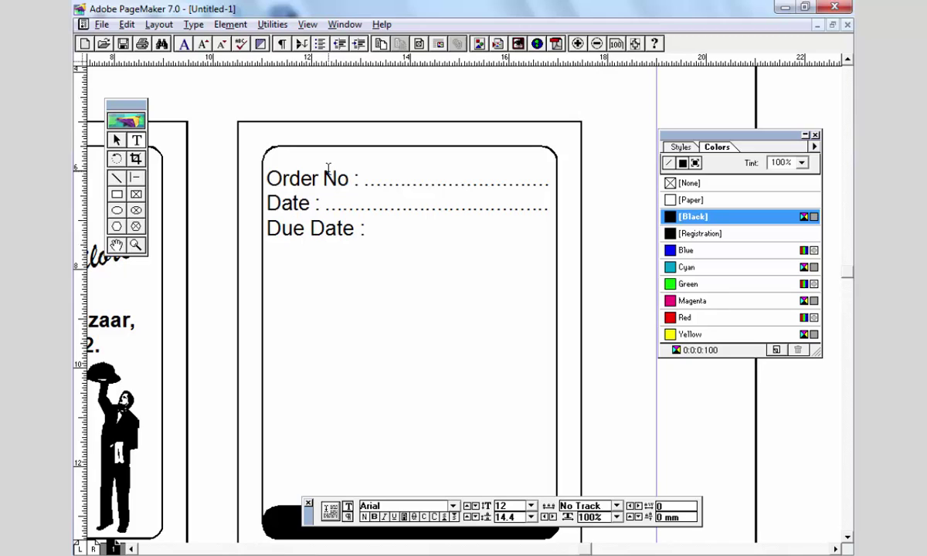
pyautogui.write(' : .........................')
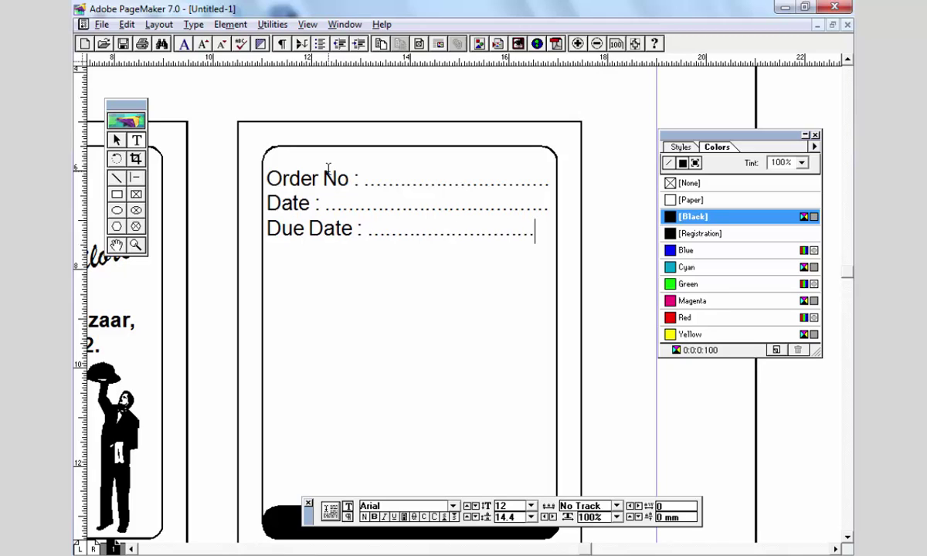
pyautogui.write('.')
pyautogui.press('BackSpace')
pyautogui.hotkey('ctrl', 'a')
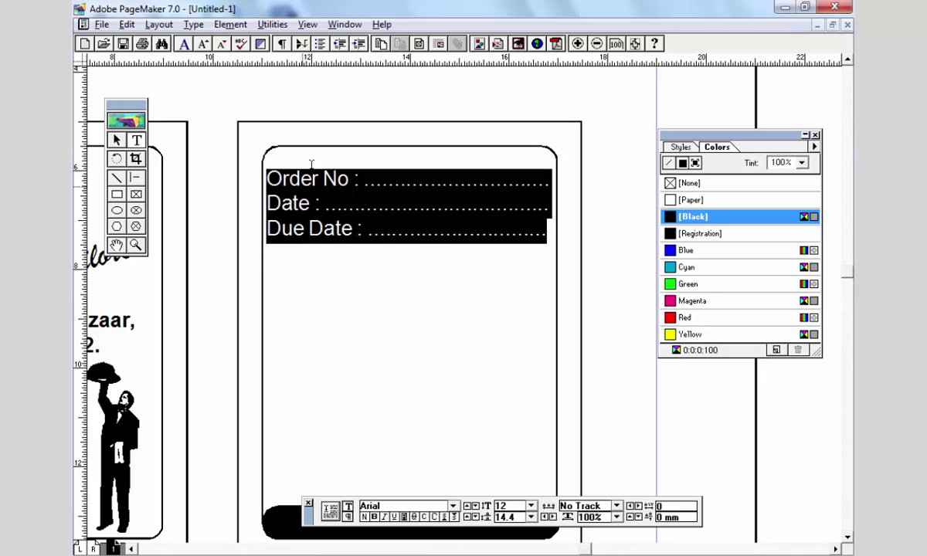
# - Set the three field lines to 11 pt with 18 pt leading
pyautogui.click(530, 516)
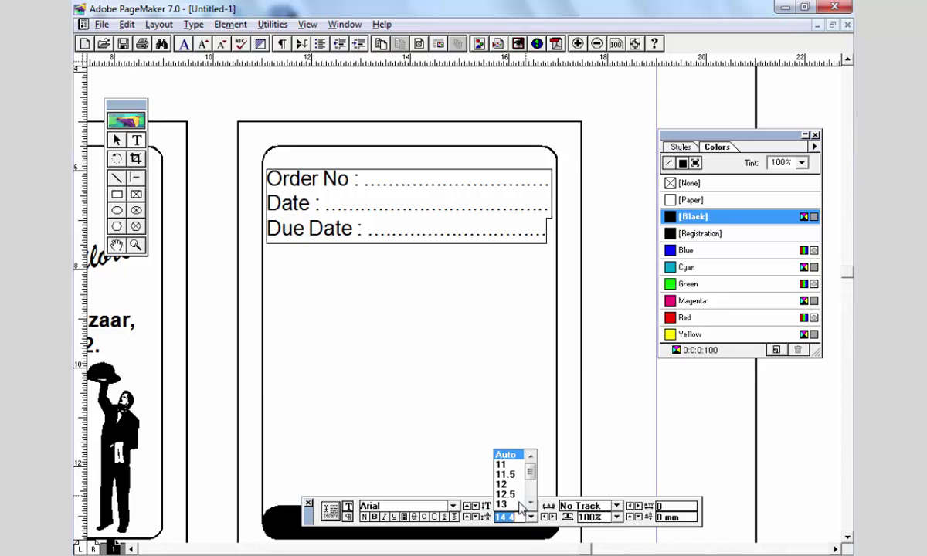
pyautogui.scroll(-3, 500, 478)
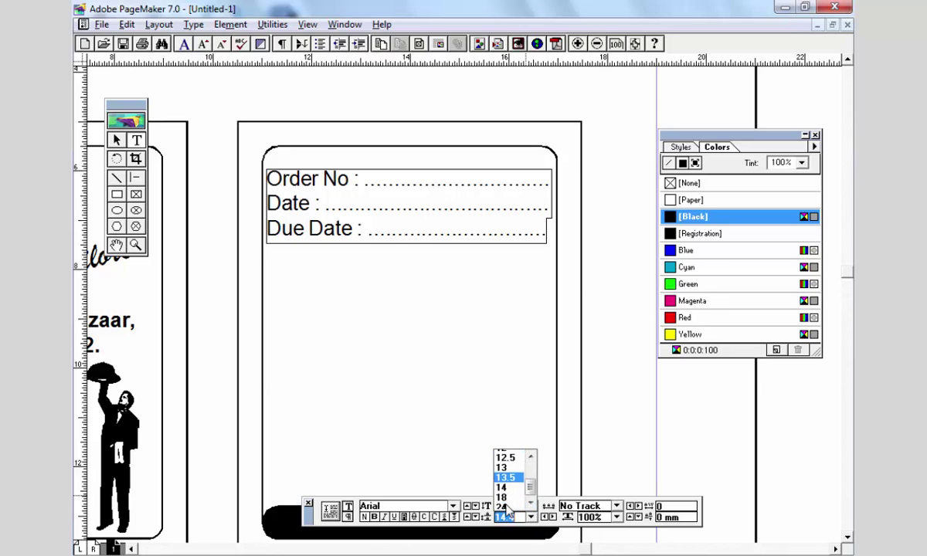
pyautogui.click(498, 470)
pyautogui.write('18')
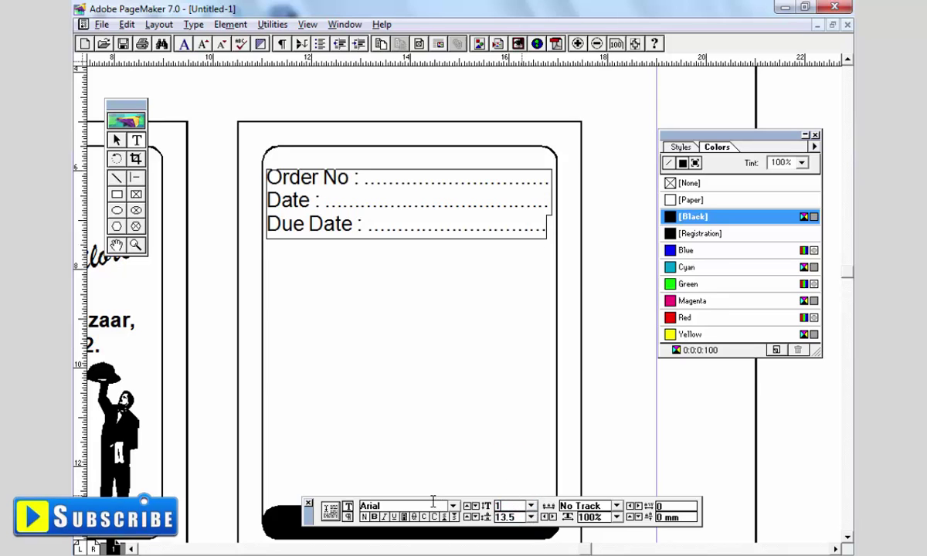
pyautogui.press('Return')
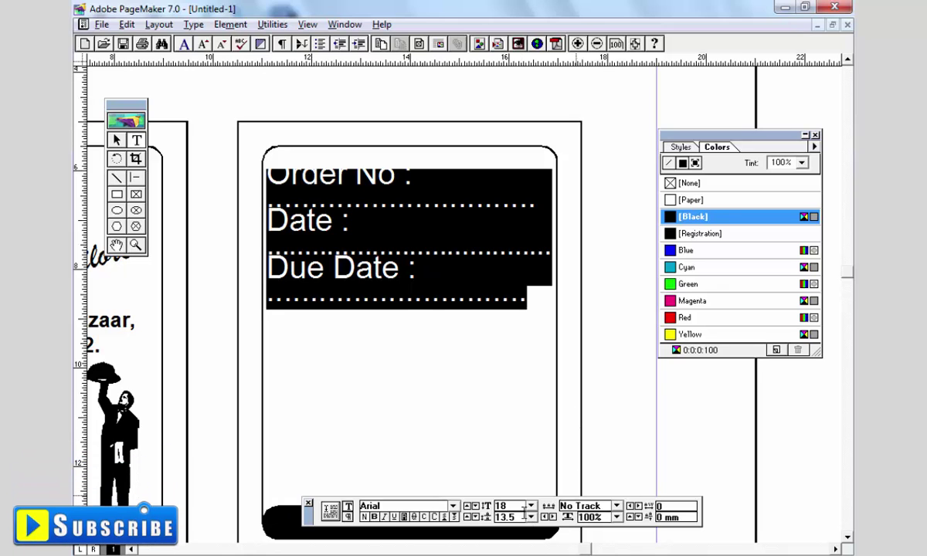
pyautogui.click(530, 505)
pyautogui.scroll(3, 528, 471)
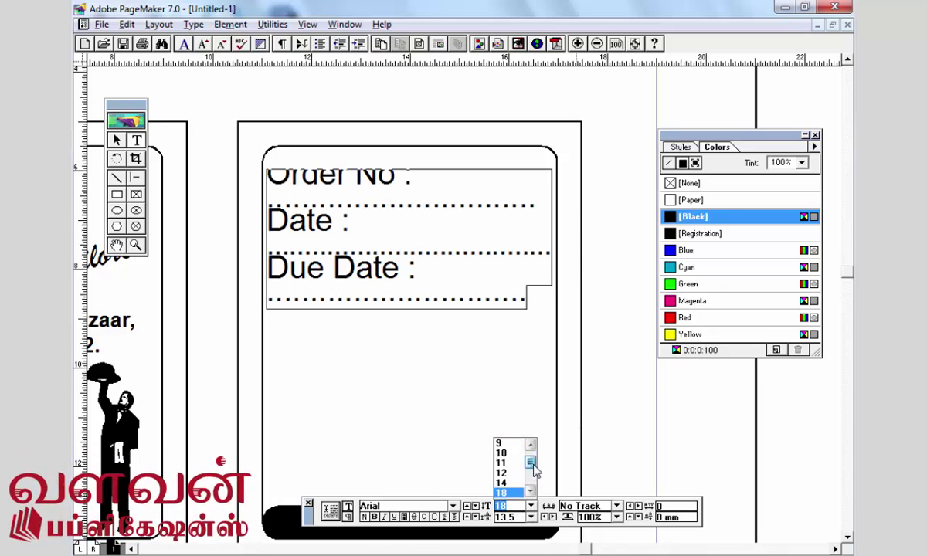
pyautogui.scroll(-2, 532, 463)
pyautogui.click(501, 462)
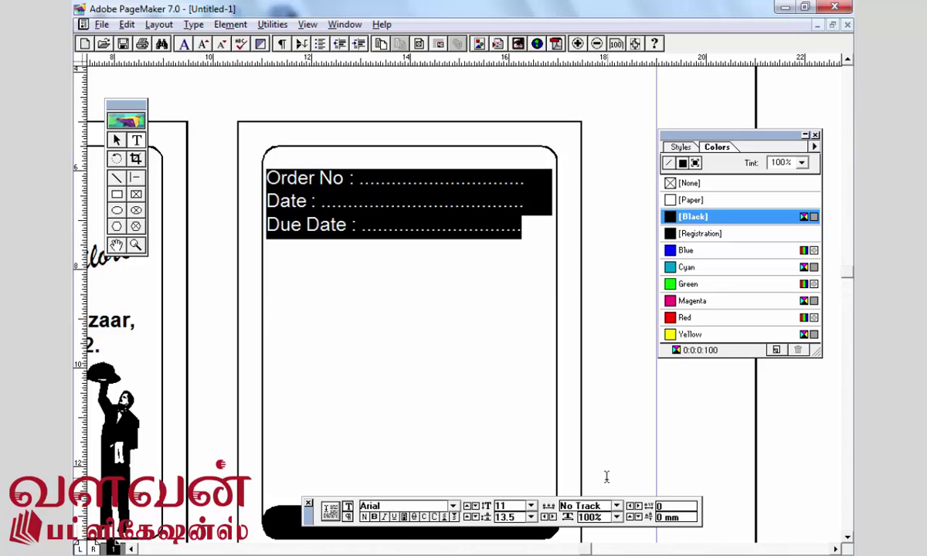
pyautogui.doubleClick(516, 517)
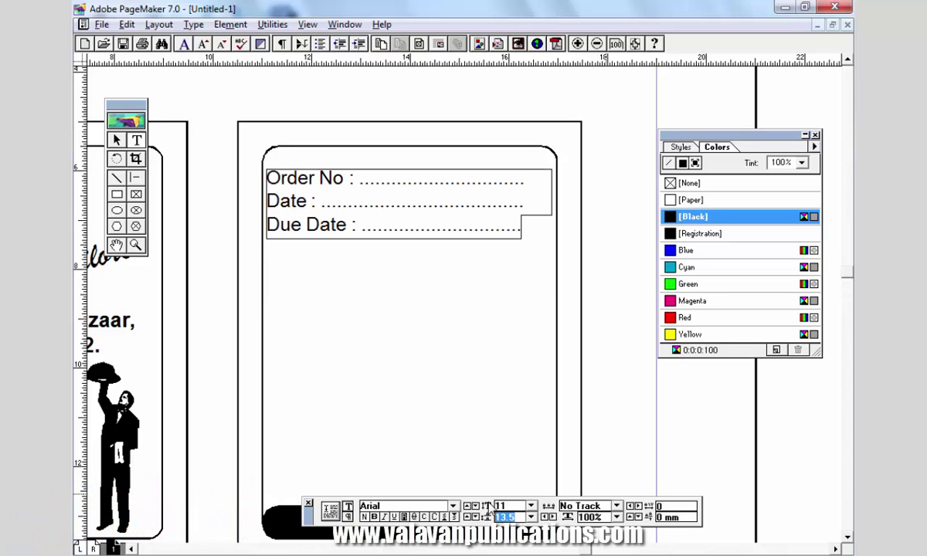
pyautogui.write('18')
pyautogui.press('Return')
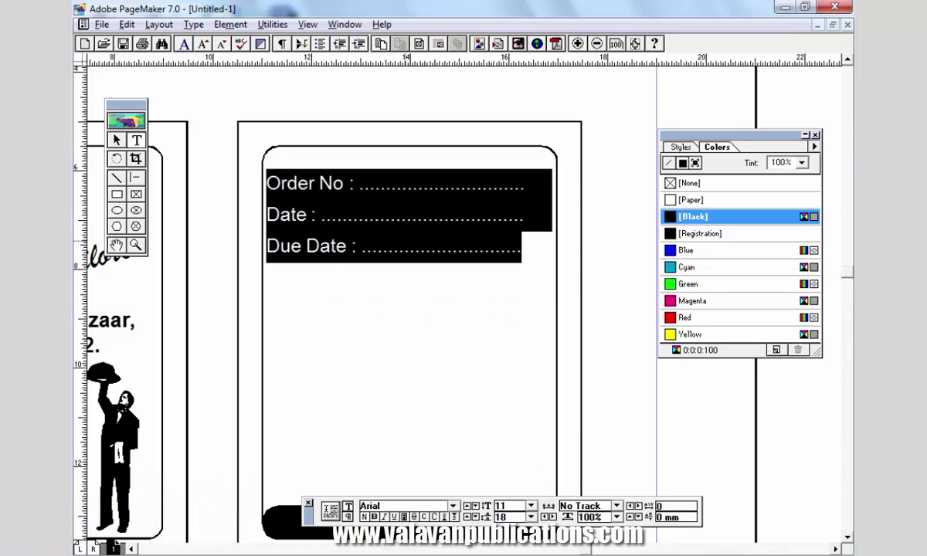
# - Select the field text block and nudge it slightly higher on the card
pyautogui.click(406, 242)
pyautogui.hotkey('ctrl', 'space')
pyautogui.moveTo(472, 292); pyautogui.dragTo(471, 273)
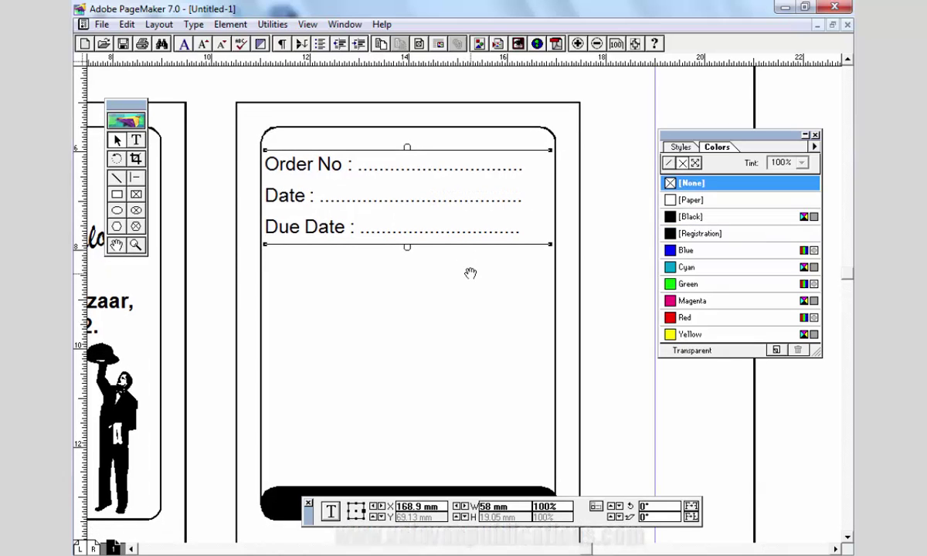
pyautogui.press('Up')
pyautogui.press('Up')
pyautogui.press('Up')
pyautogui.press('Up')
pyautogui.press('Up')
pyautogui.press('alt')
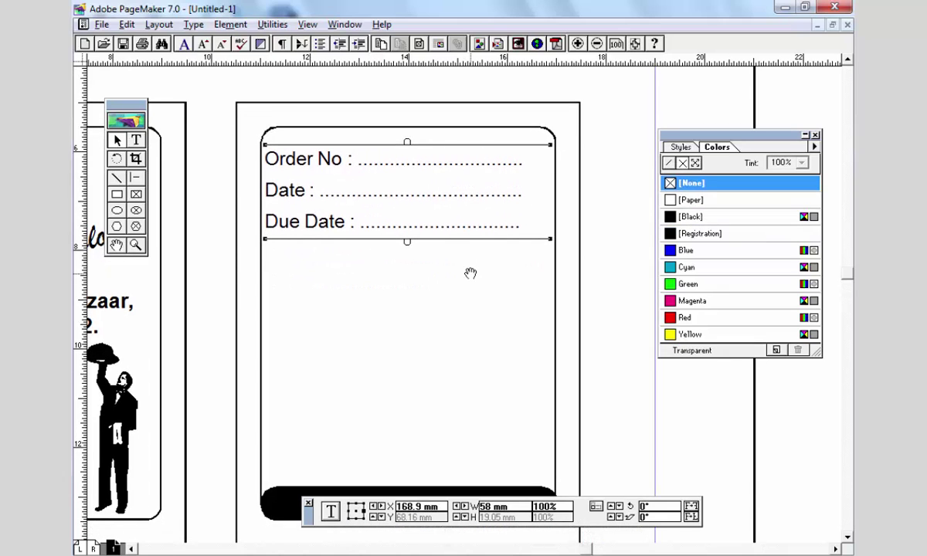
pyautogui.moveTo(470, 273); pyautogui.dragTo(448, 225)
pyautogui.click(136, 177)
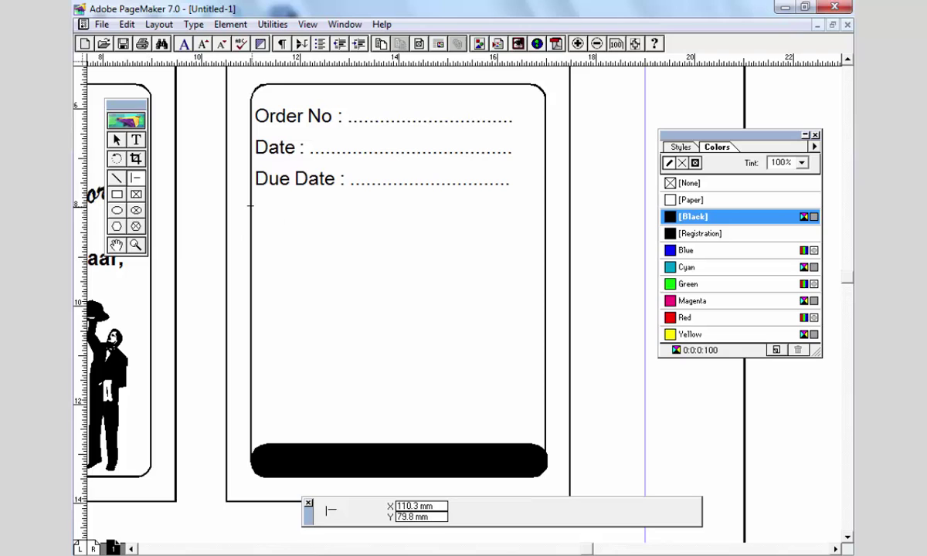
# - Draw a horizontal rule below the Due Date line and stretch it to the card's right border
pyautogui.moveTo(251, 204); pyautogui.dragTo(547, 244)
pyautogui.click(136, 245)
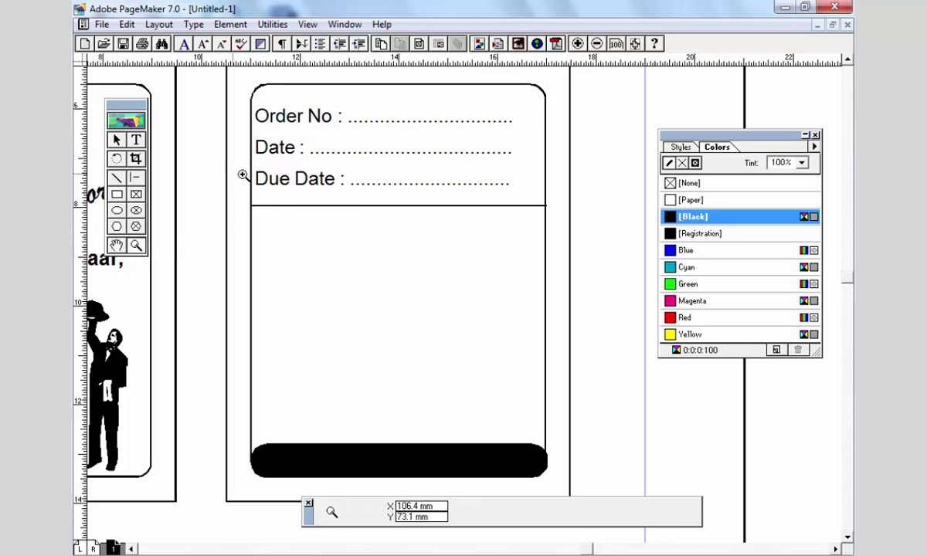
pyautogui.moveTo(244, 174); pyautogui.dragTo(598, 249)
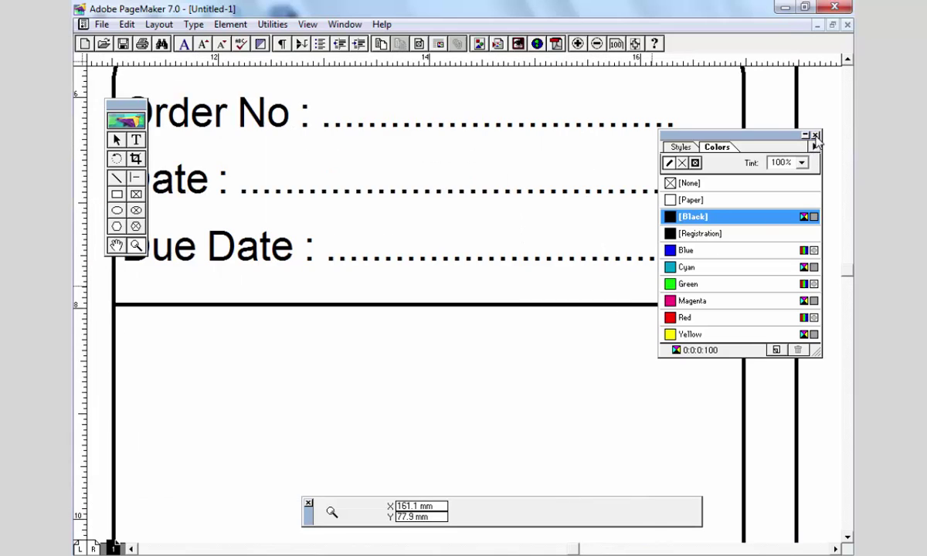
pyautogui.click(815, 136)
pyautogui.click(117, 140)
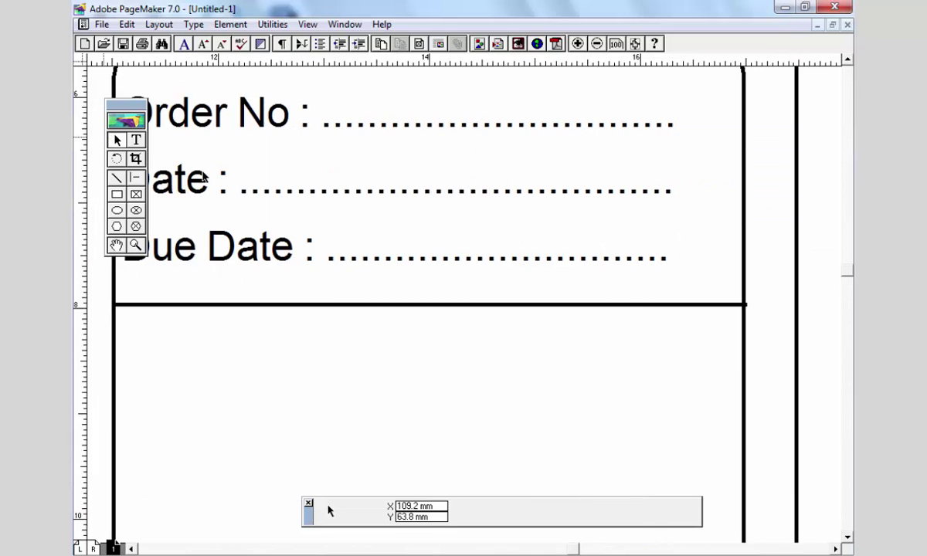
pyautogui.click(738, 303)
pyautogui.moveTo(747, 309); pyautogui.dragTo(746, 306)
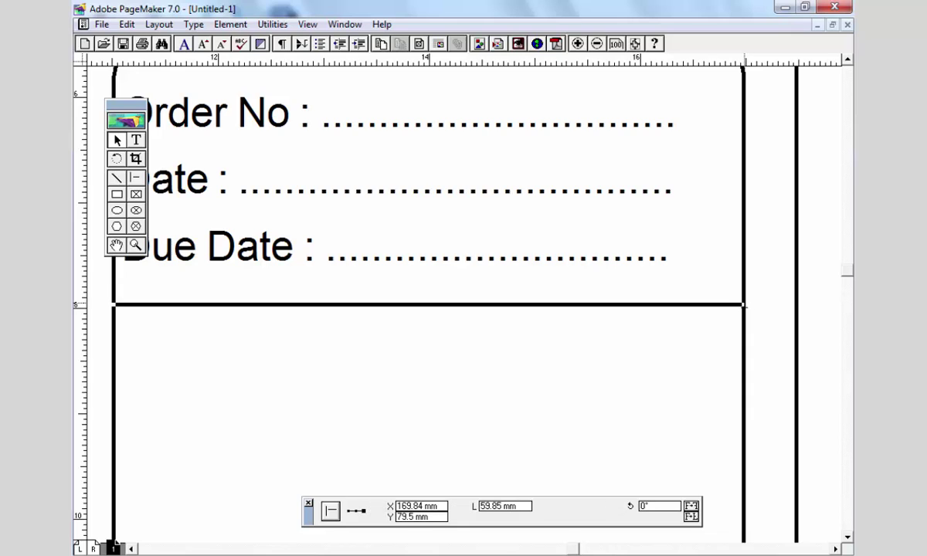
pyautogui.scroll(-1, 561, 302)
pyautogui.click(393, 332)
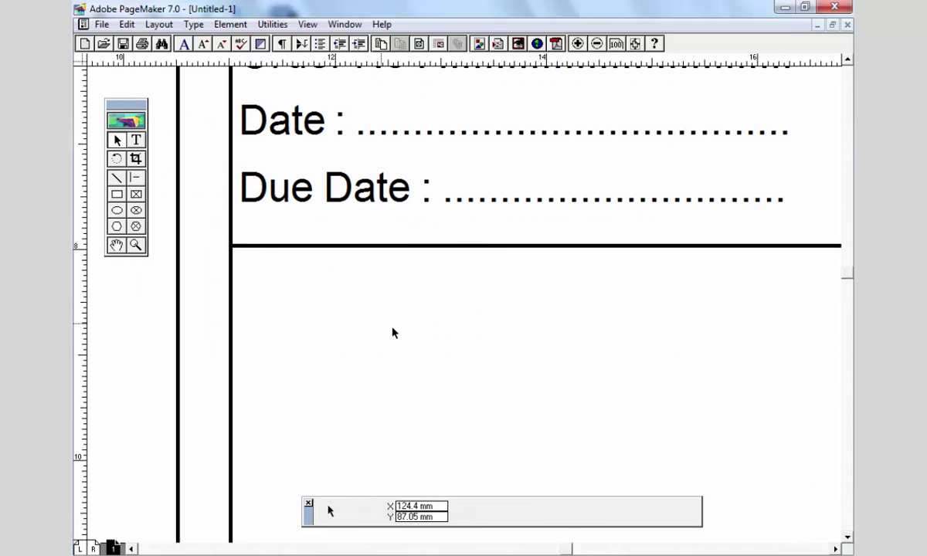
# - Zoom back out and select the rule under Due Date from the Edit menu for copying
pyautogui.hotkey('ctrl', '-')
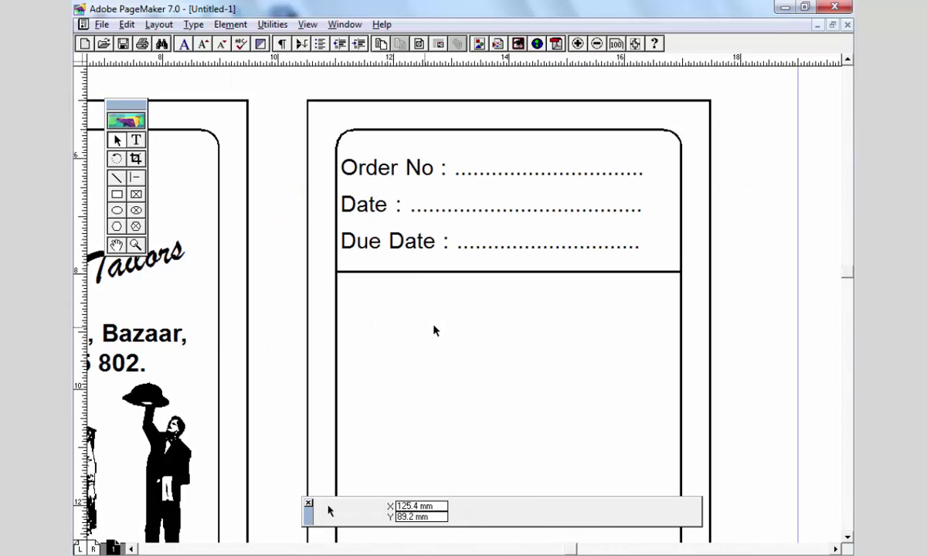
pyautogui.scroll(-1, 348, 224)
pyautogui.click(349, 221)
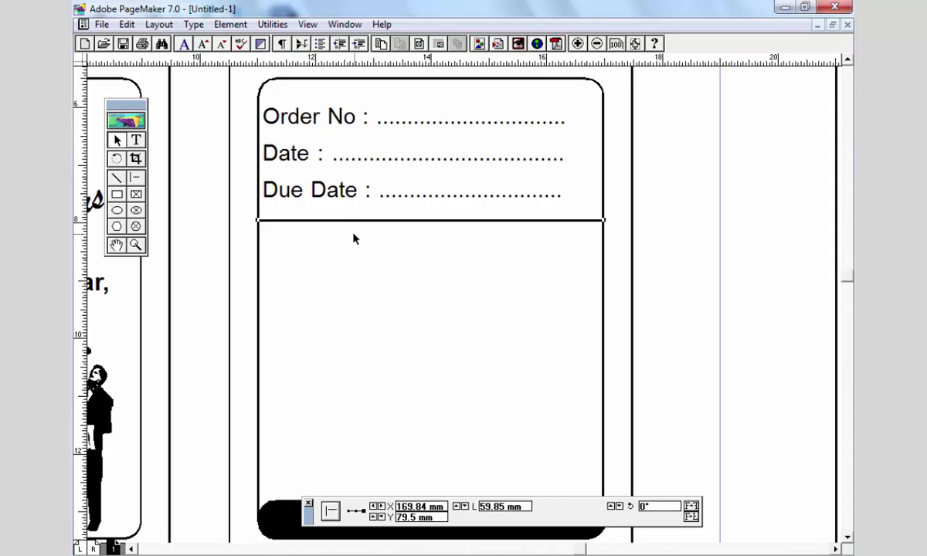
pyautogui.click(127, 24)
# - Copy the rule and use Paste Multiple to paste one copy 10 mm lower
pyautogui.click(151, 81)
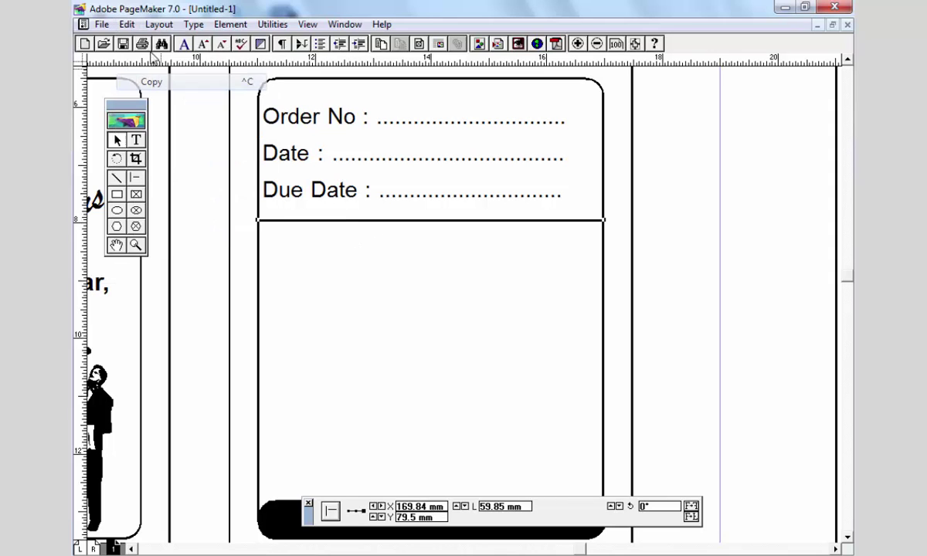
pyautogui.click(126, 24)
pyautogui.click(173, 178)
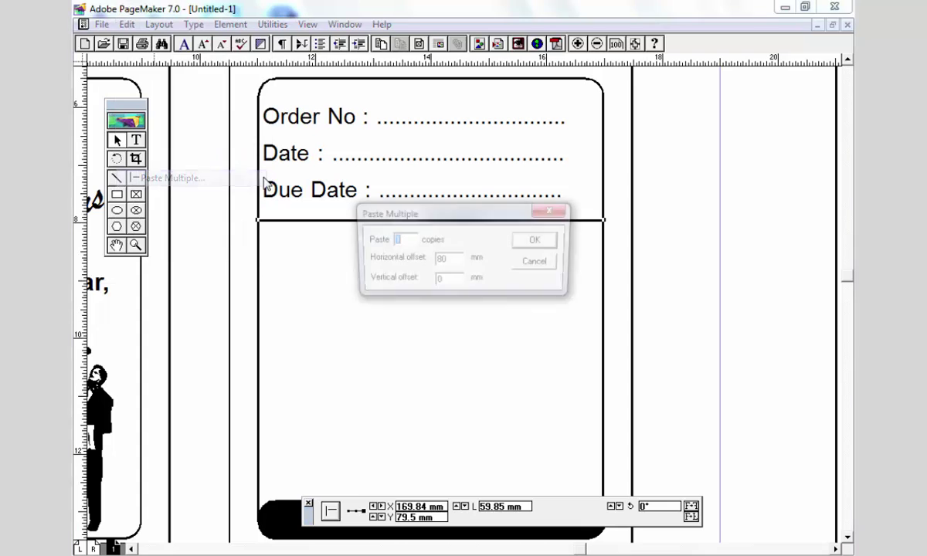
pyautogui.write('10')
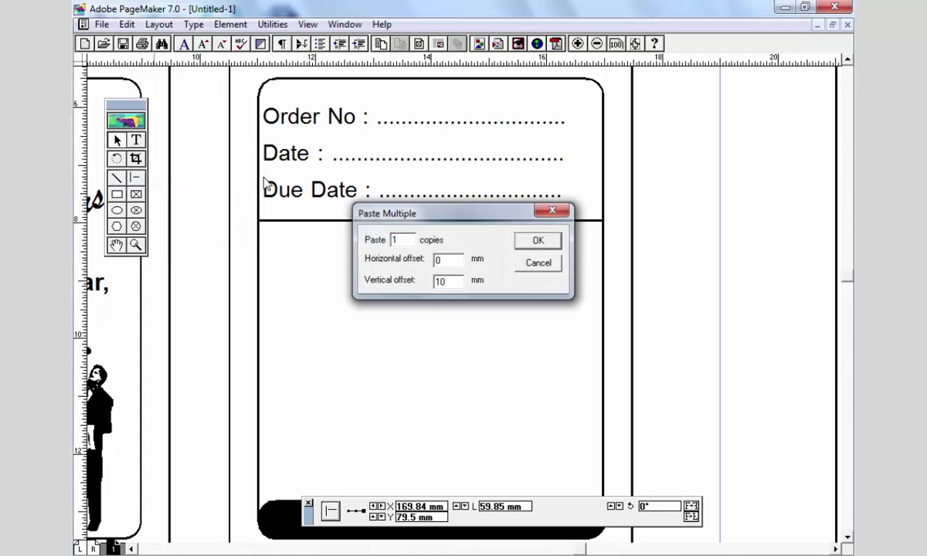
pyautogui.press('Return')
# - Delete the pasted rule copy and reopen Paste Multiple to adjust the offsets
pyautogui.moveTo(390, 307); pyautogui.dragTo(476, 251)
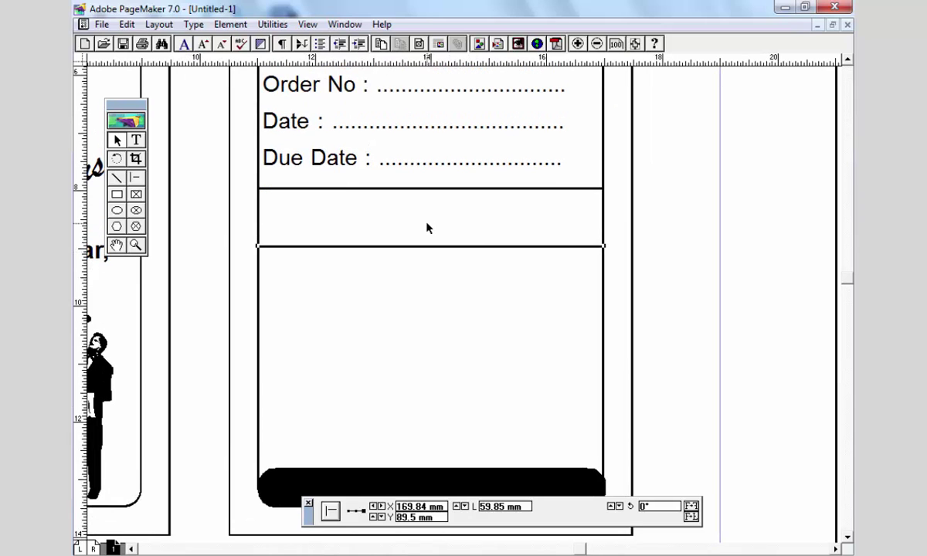
pyautogui.press('Delete')
pyautogui.click(126, 24)
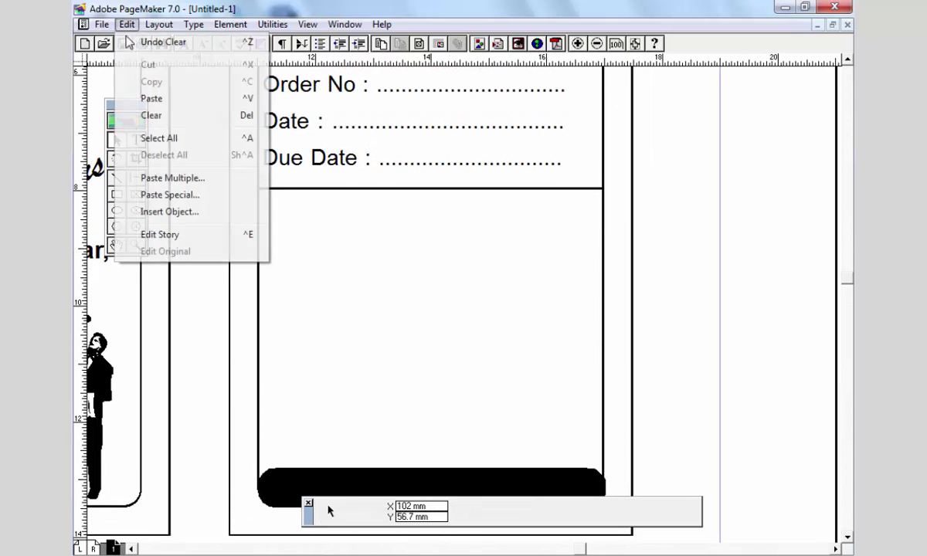
pyautogui.click(166, 179)
pyautogui.press('Tab')
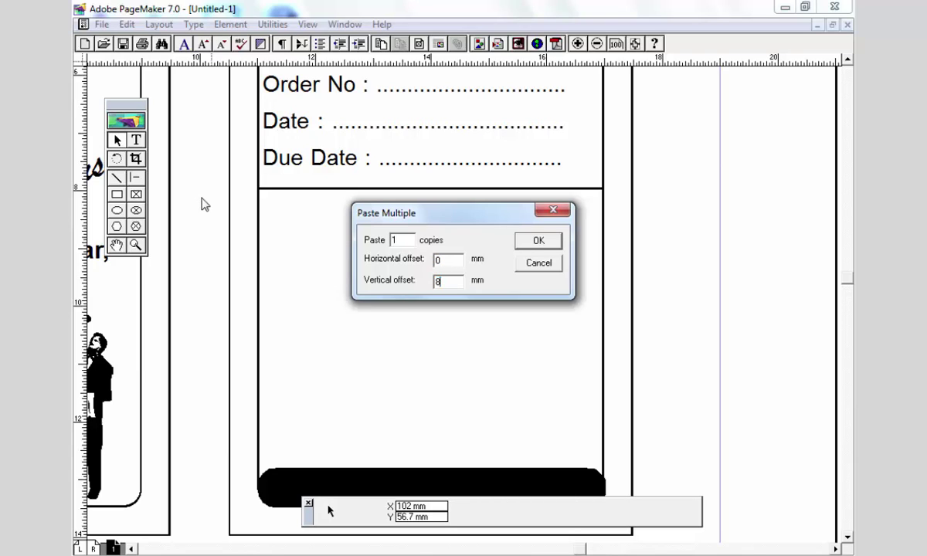
# - Paste Multiple a copy of the Order No/Date/Due Date block and drag it into the empty item box
pyautogui.click(540, 240)
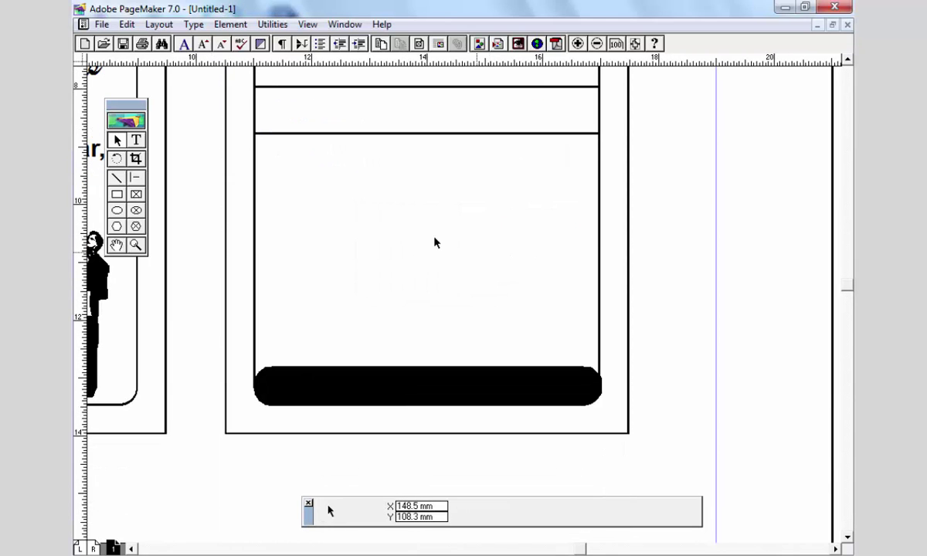
pyautogui.click(127, 24)
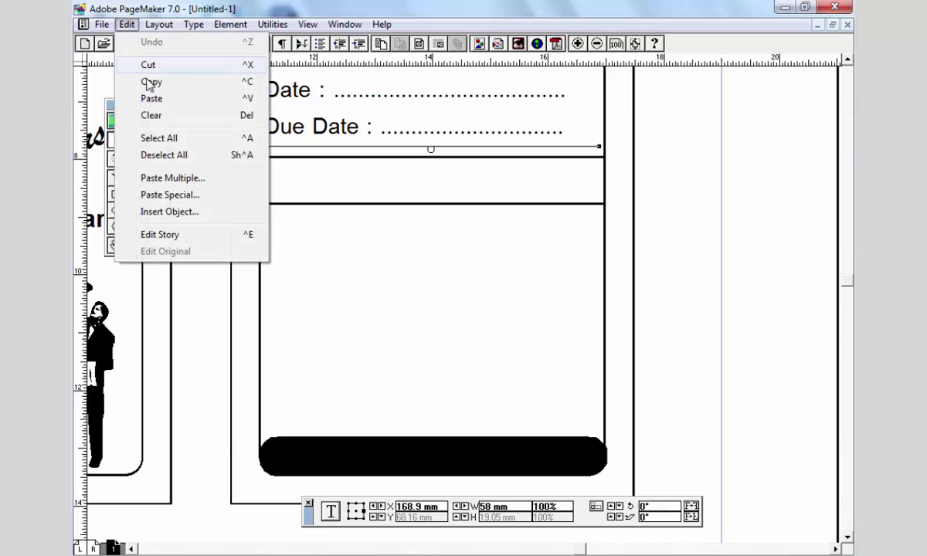
pyautogui.click(149, 84)
pyautogui.click(127, 24)
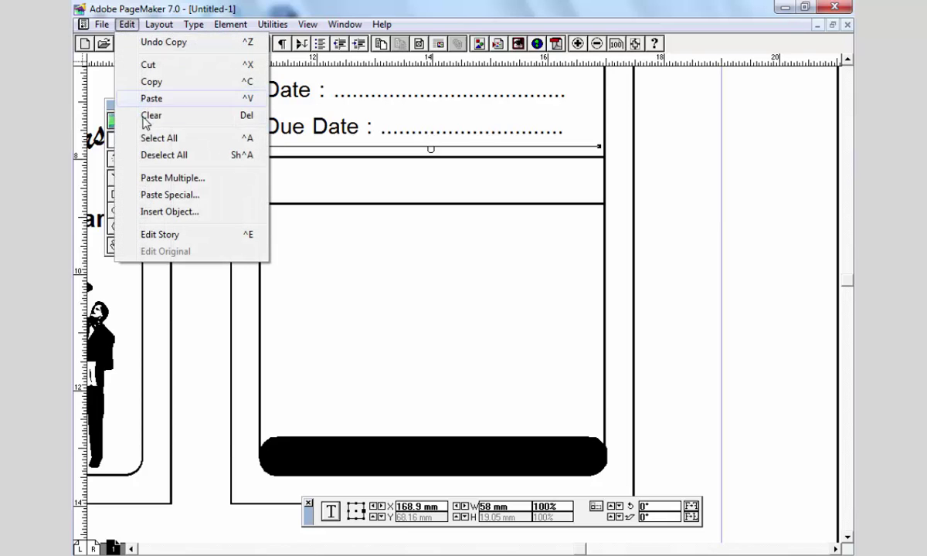
pyautogui.click(161, 180)
pyautogui.click(531, 242)
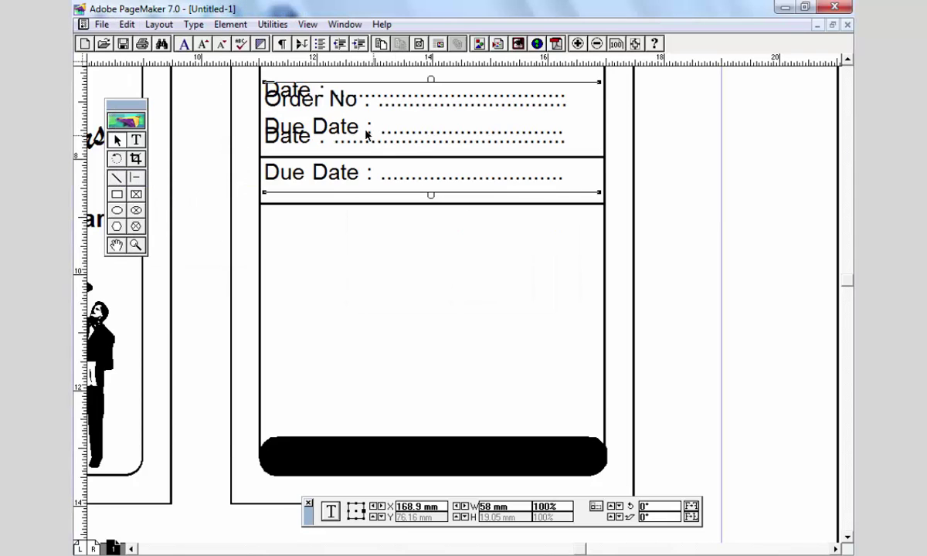
pyautogui.moveTo(323, 246); pyautogui.dragTo(321, 252)
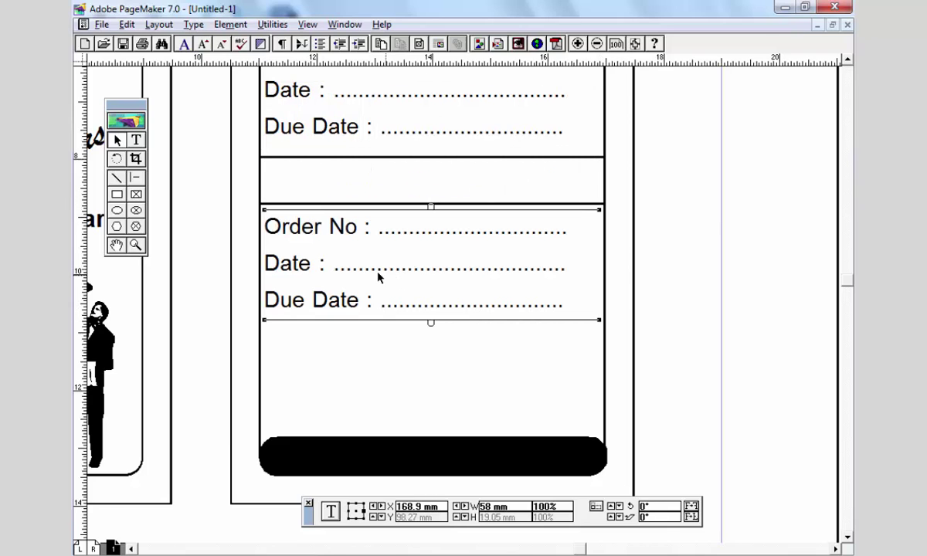
# - Replace the pasted block's text with the items Shirts, Shirt (Full), Pant and Safari Set
pyautogui.doubleClick(368, 269)
pyautogui.hotkey('ctrl', 'a')
pyautogui.write('Sgurts')
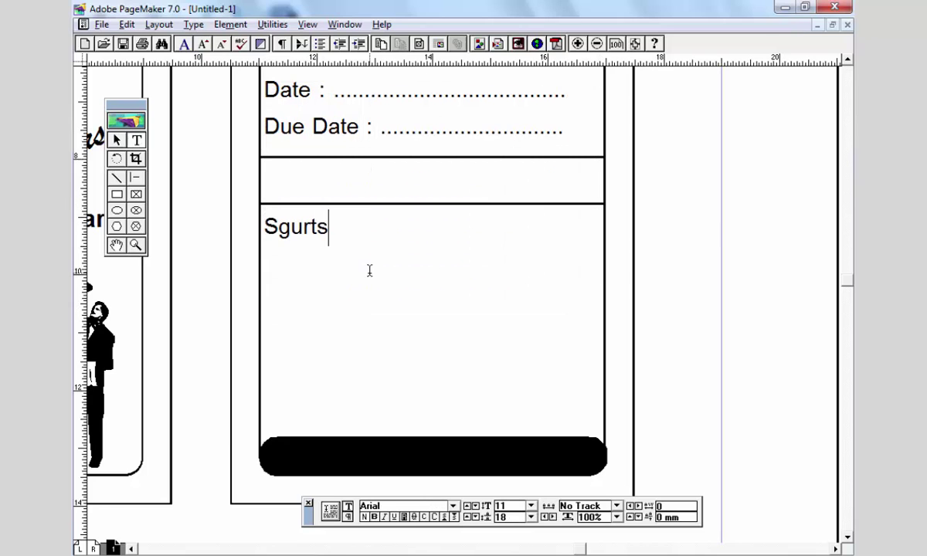
pyautogui.hotkey('ctrl', 'a')
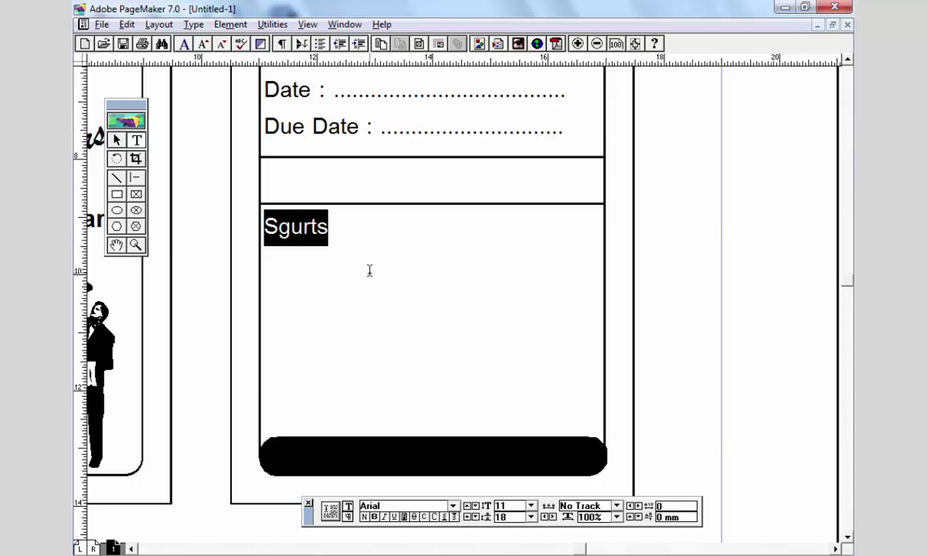
pyautogui.write('Shirts ')
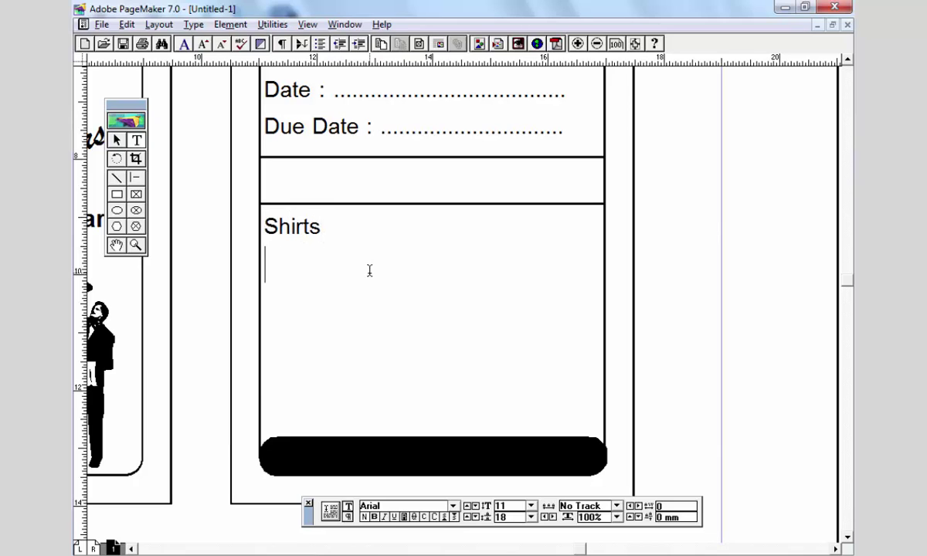
pyautogui.write('Shirt (Fu')
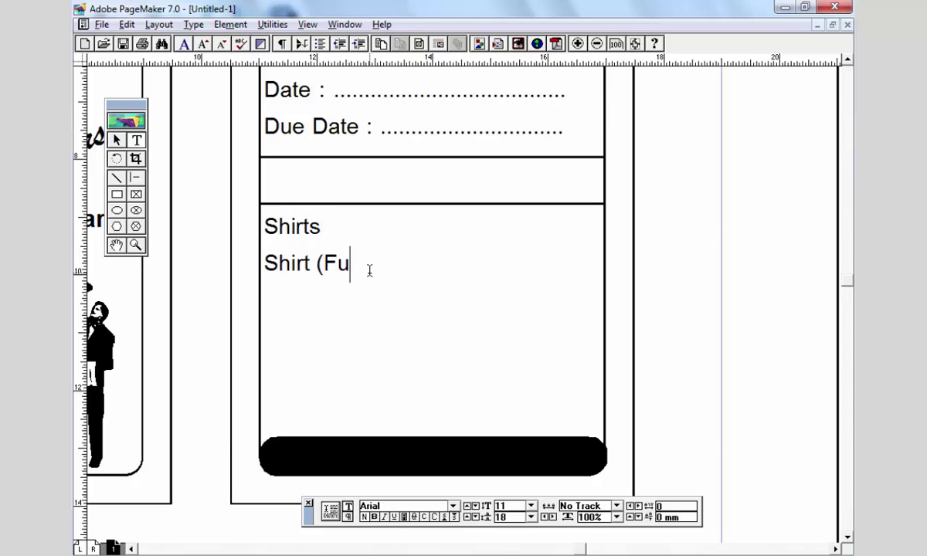
pyautogui.write('ll)')
pyautogui.press('Return')
pyautogui.write('Pan')
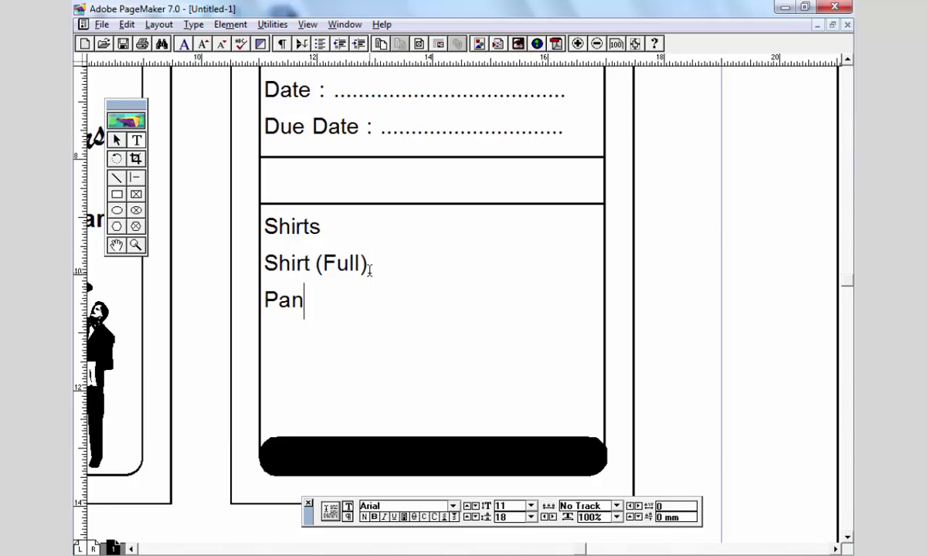
pyautogui.write('t Safar')
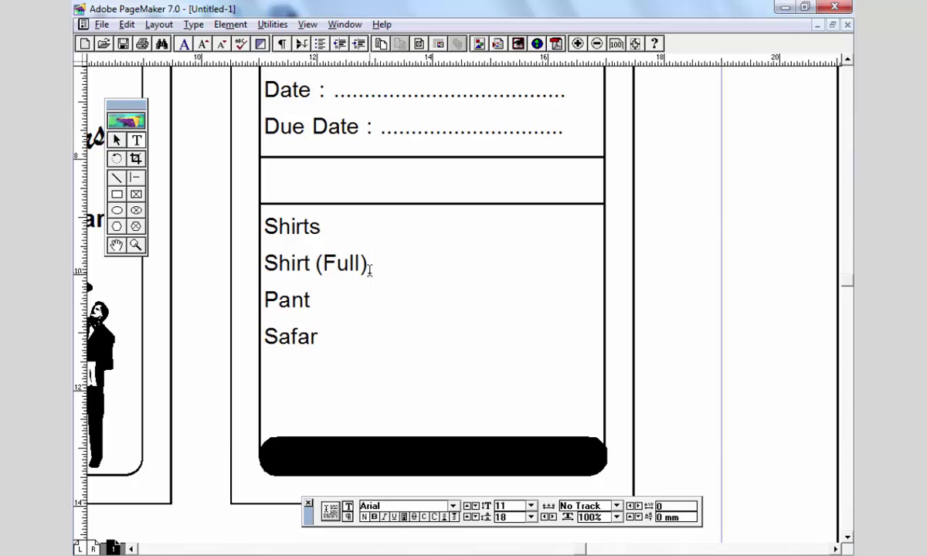
pyautogui.write('i Set')
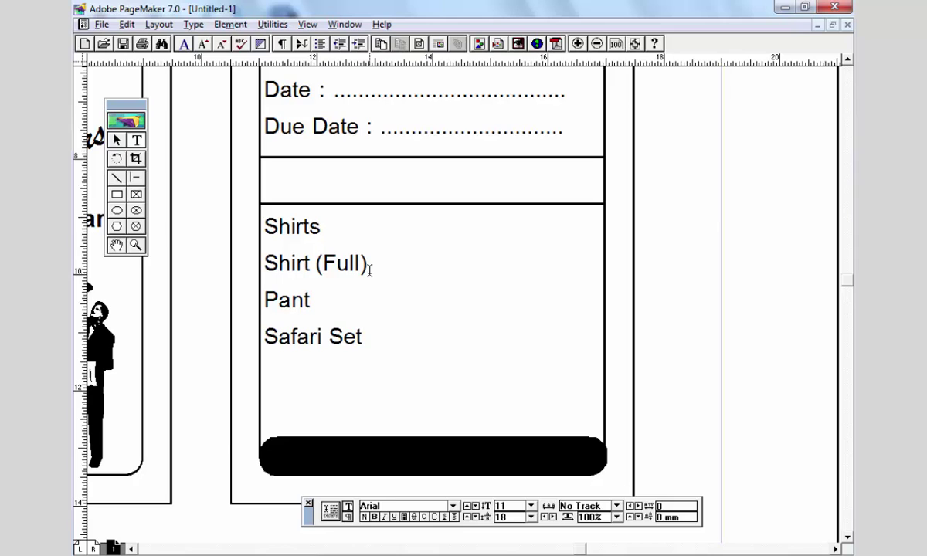
pyautogui.press('Escape')
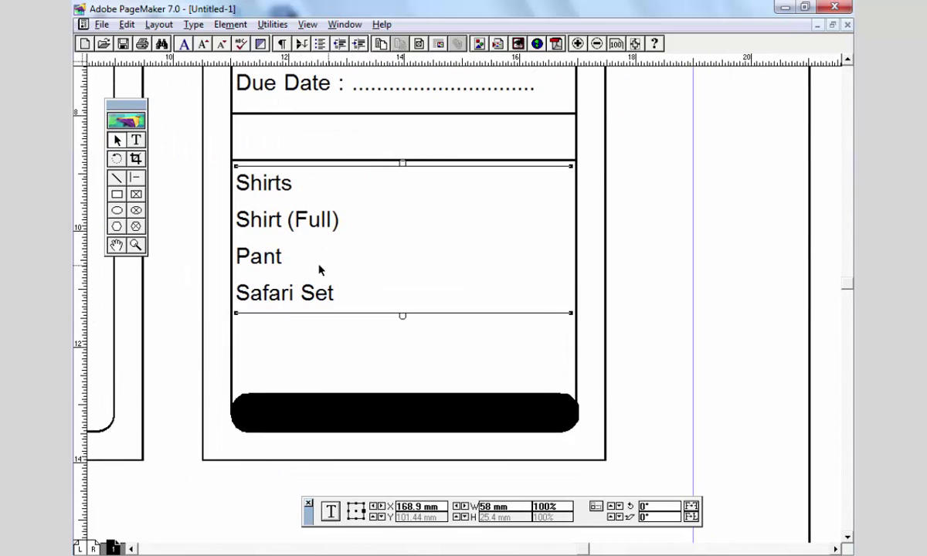
# - Set the leading of the four item lines to 23
pyautogui.hotkey('shift', 'F4')
pyautogui.hotkey('ctrl', 'a')
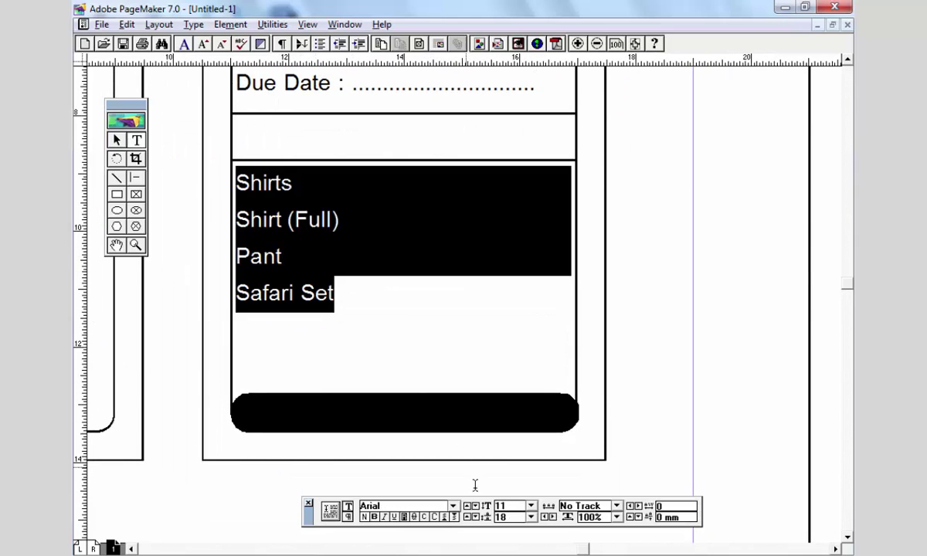
pyautogui.hotkey('ctrl', '`')
pyautogui.press('Return')
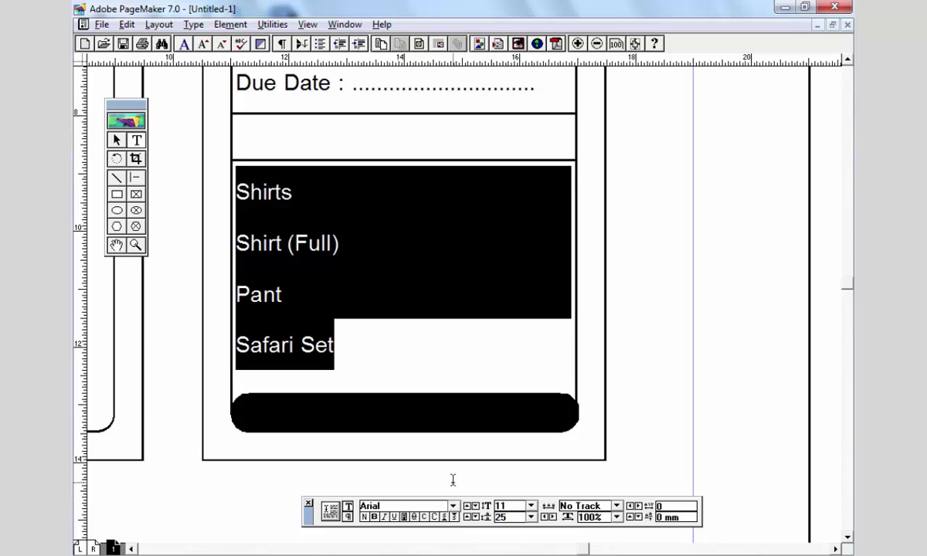
pyautogui.scroll(1, 317, 338)
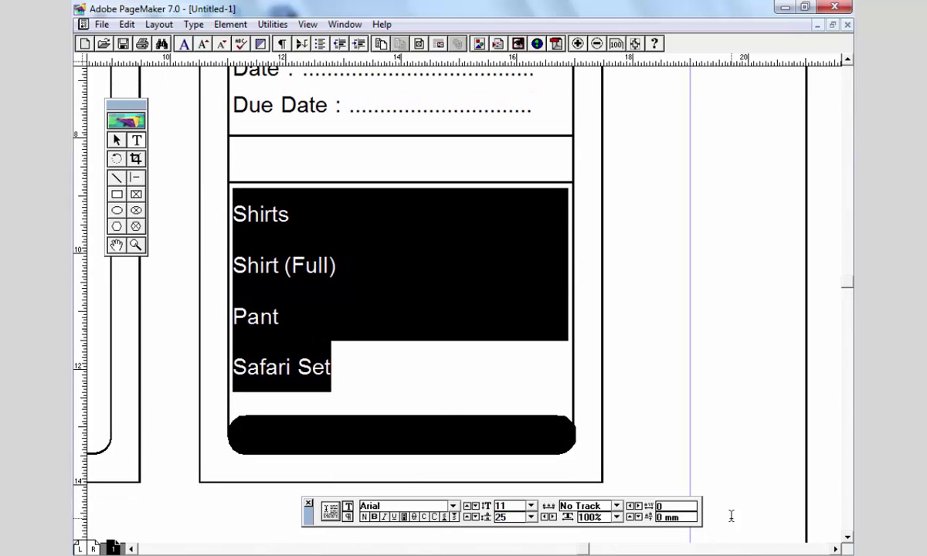
pyautogui.hotkey('ctrl', '`')
pyautogui.write('23')
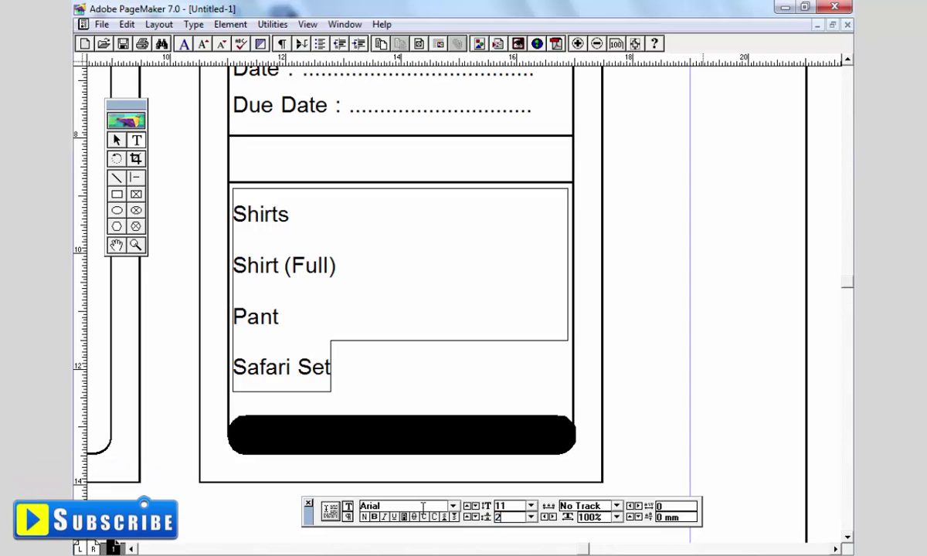
pyautogui.press('Return')
pyautogui.press('Escape')
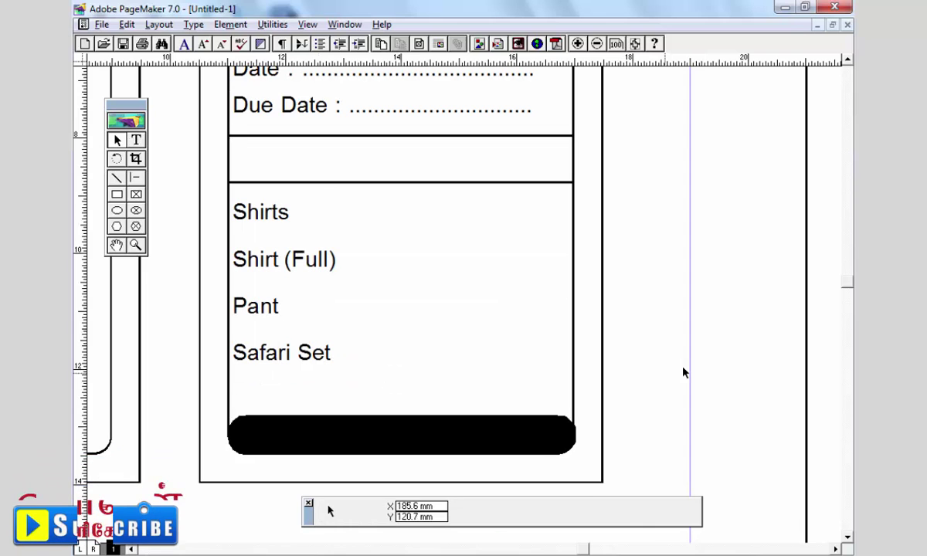
# - Draw a vertical column divider line through the item area and select it
pyautogui.scroll(1, 426, 321)
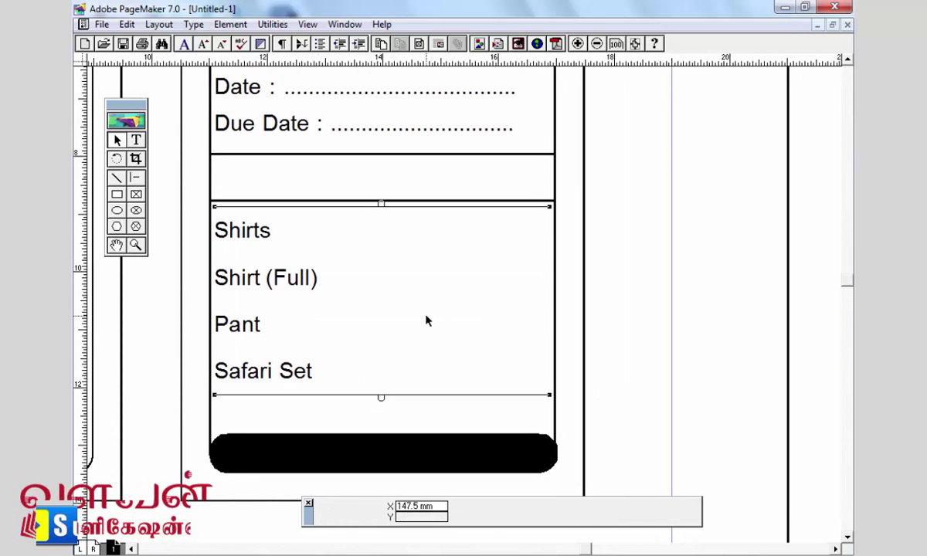
pyautogui.click(135, 178)
pyautogui.moveTo(417, 154)
pyautogui.mouseDown()
pyautogui.moveTo(420, 259)
pyautogui.moveTo(452, 433)
pyautogui.mouseUp()
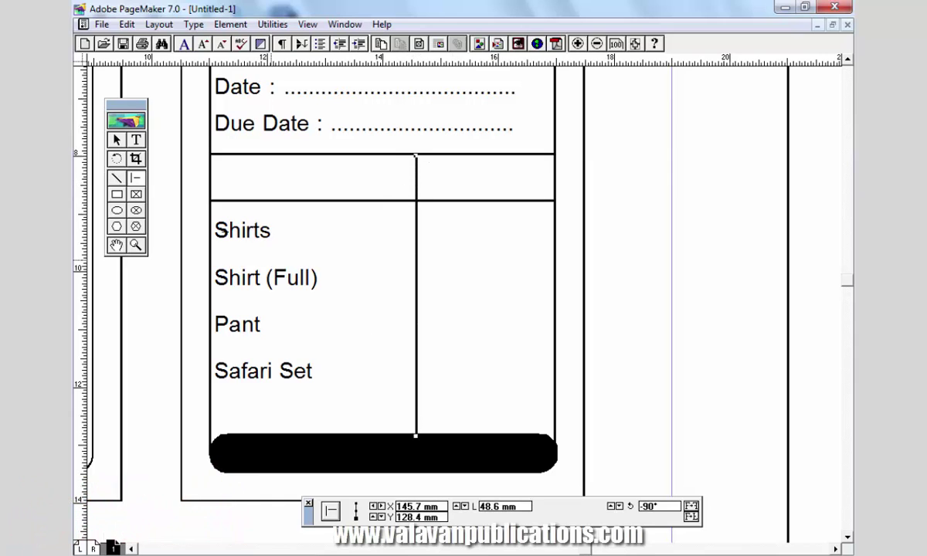
pyautogui.click(117, 140)
pyautogui.click(418, 229)
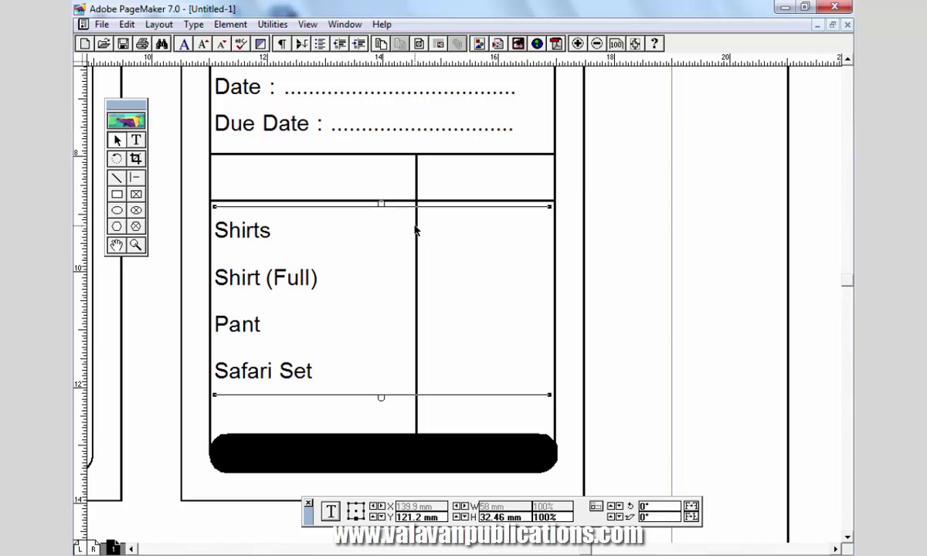
pyautogui.click(417, 210)
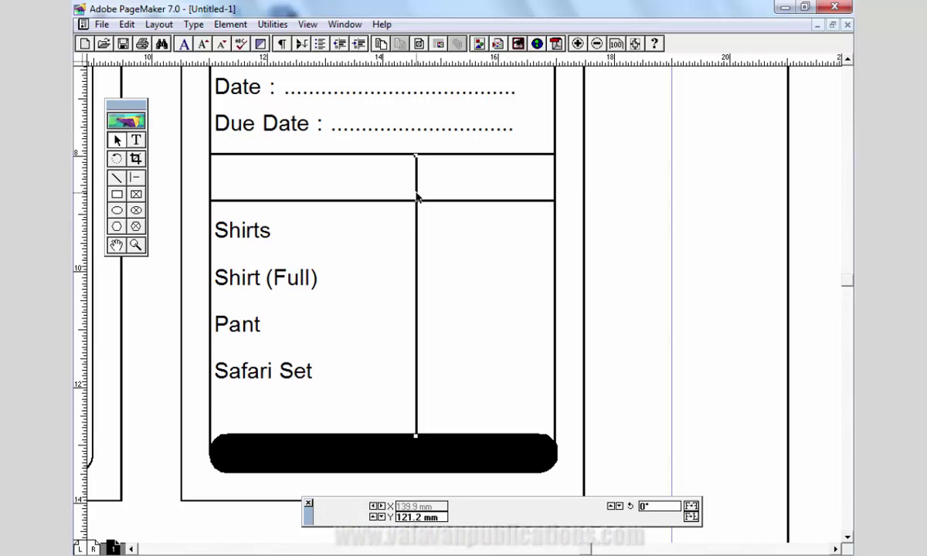
# - Copy the vertical divider and Paste Multiple offset copies of it to the right
pyautogui.click(127, 24)
pyautogui.click(152, 81)
pyautogui.click(126, 24)
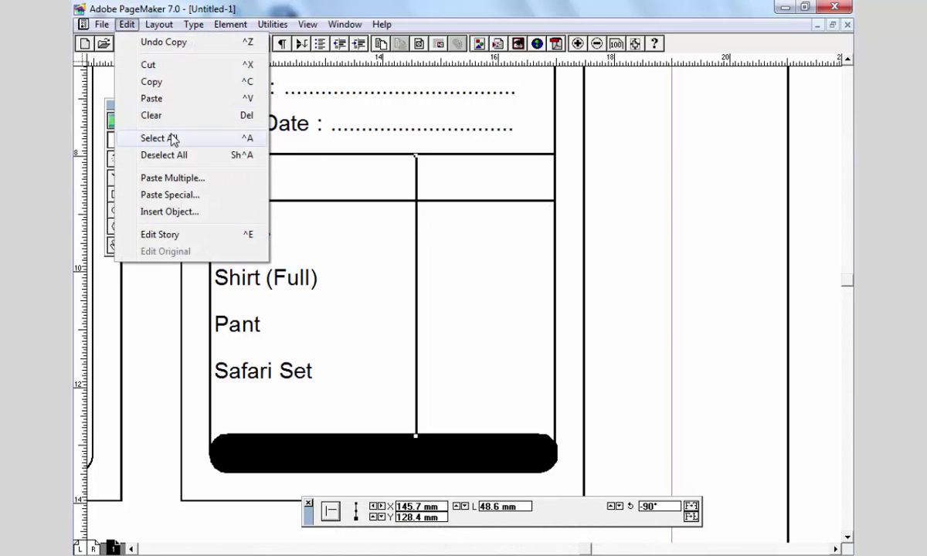
pyautogui.click(179, 179)
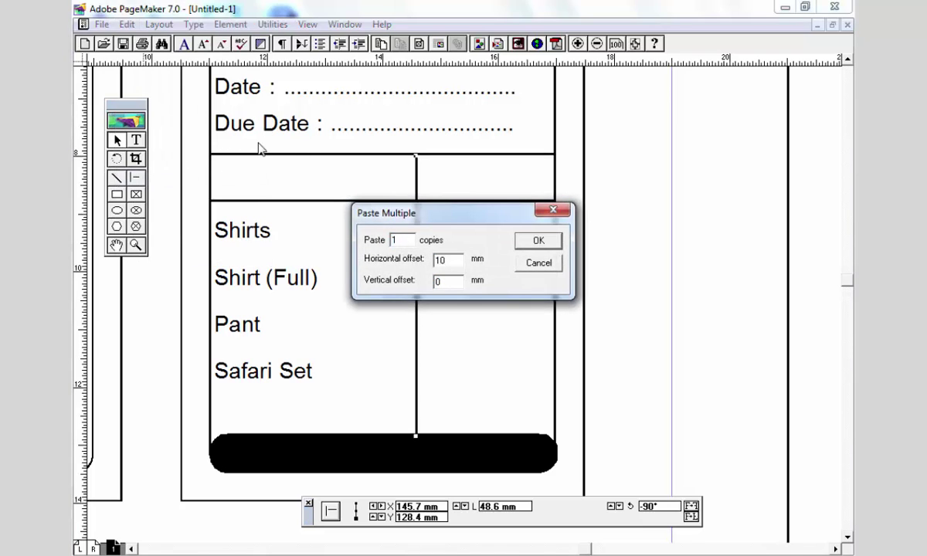
pyautogui.press('Return')
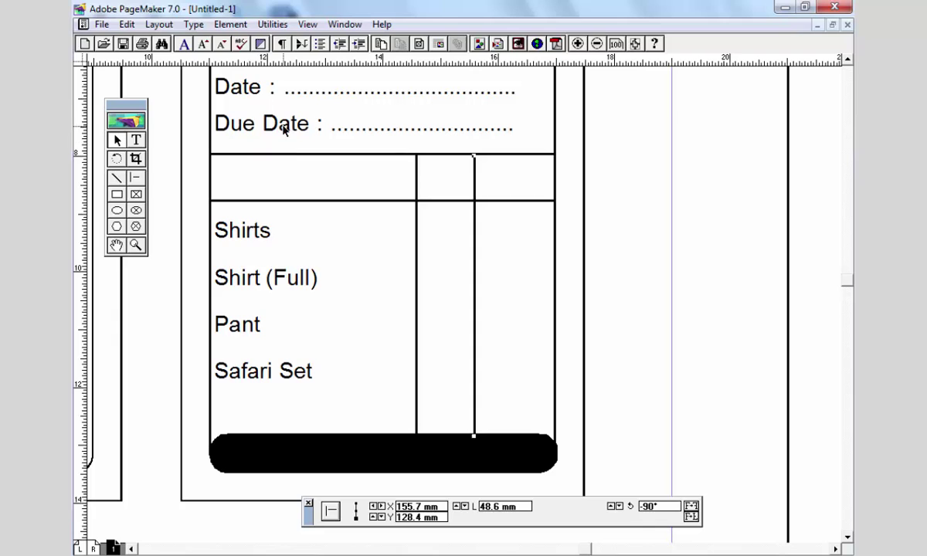
pyautogui.click(127, 24)
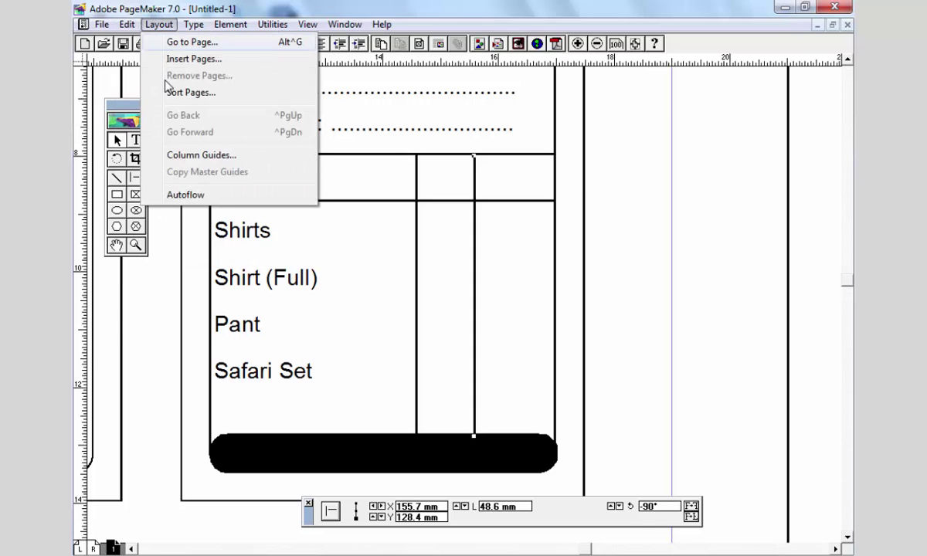
pyautogui.click(147, 81)
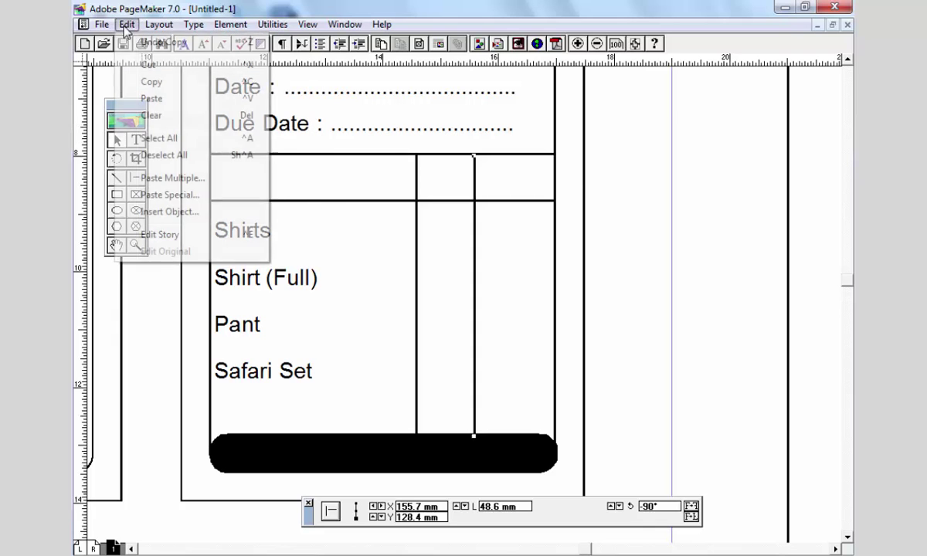
pyautogui.click(127, 24)
pyautogui.click(161, 179)
pyautogui.press('Return')
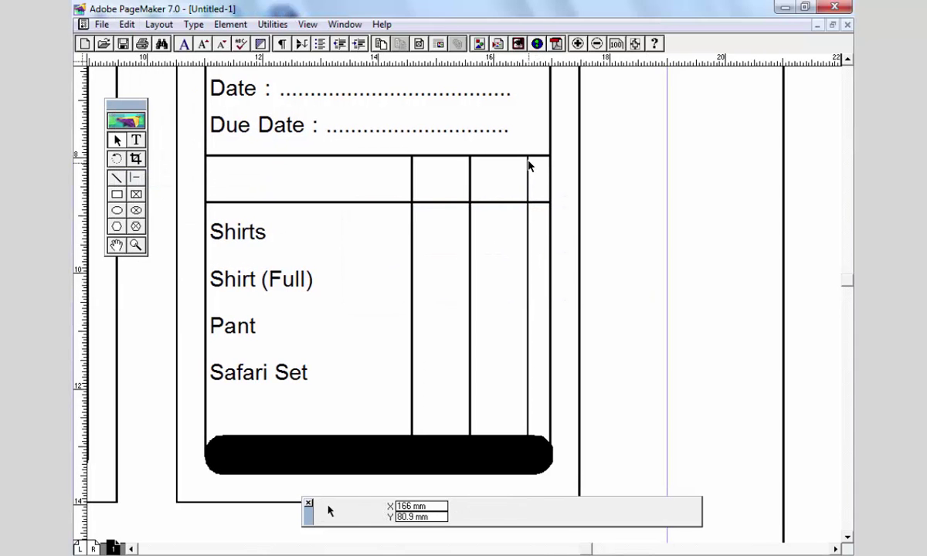
# - Drag the new rightmost line's top end down to the header's bottom rule
pyautogui.click(529, 161)
pyautogui.moveTo(530, 161); pyautogui.dragTo(538, 181)
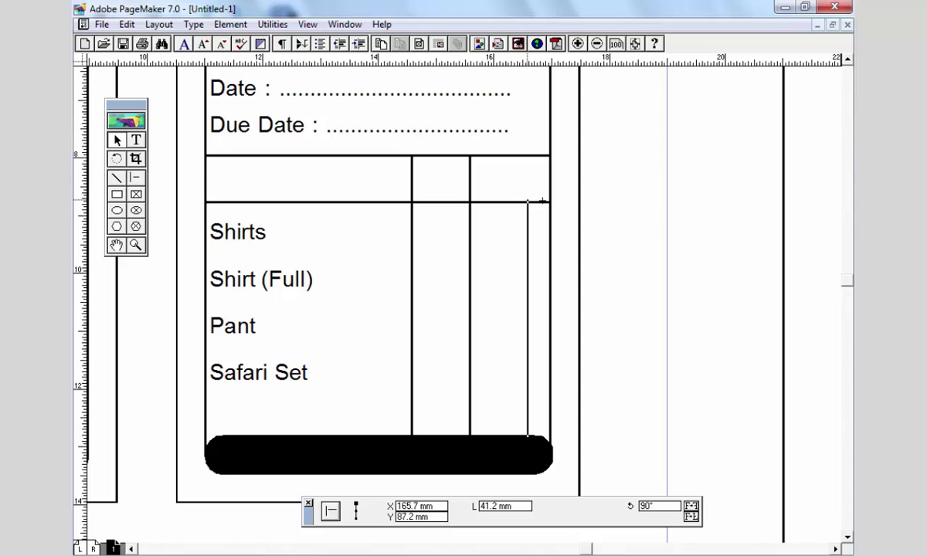
pyautogui.click(598, 257)
pyautogui.click(525, 224)
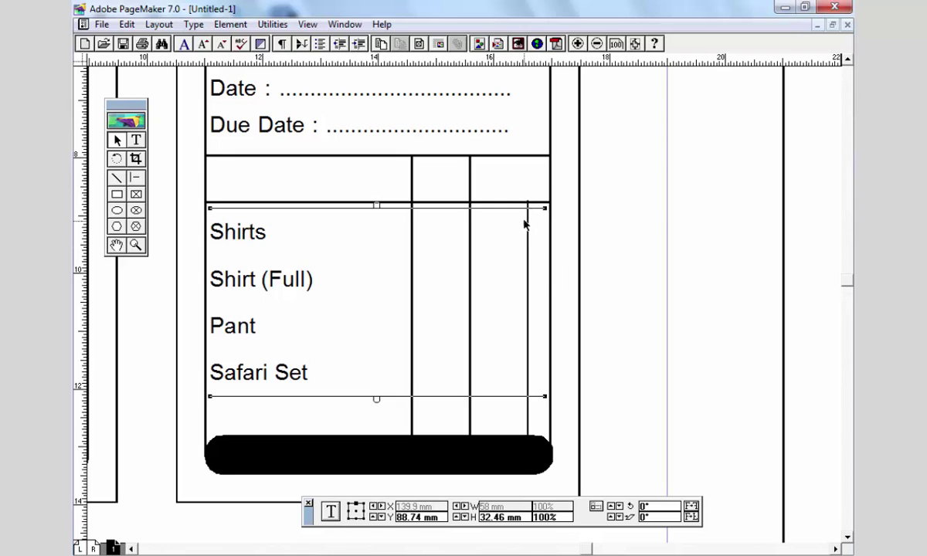
pyautogui.click(529, 215)
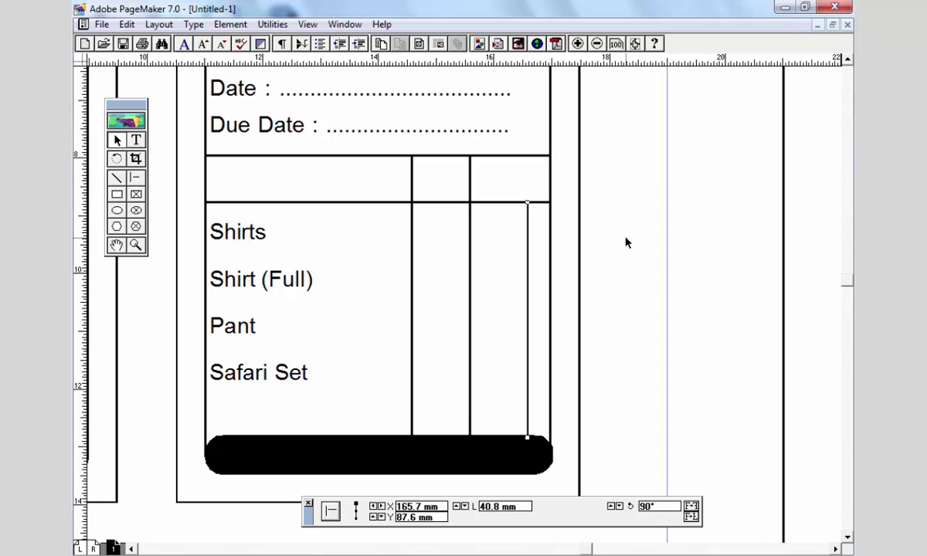
pyautogui.click(578, 300)
pyautogui.scroll(-3, 577, 301)
# - Copy the item list text block and paste a duplicate below the bill
pyautogui.click(492, 391)
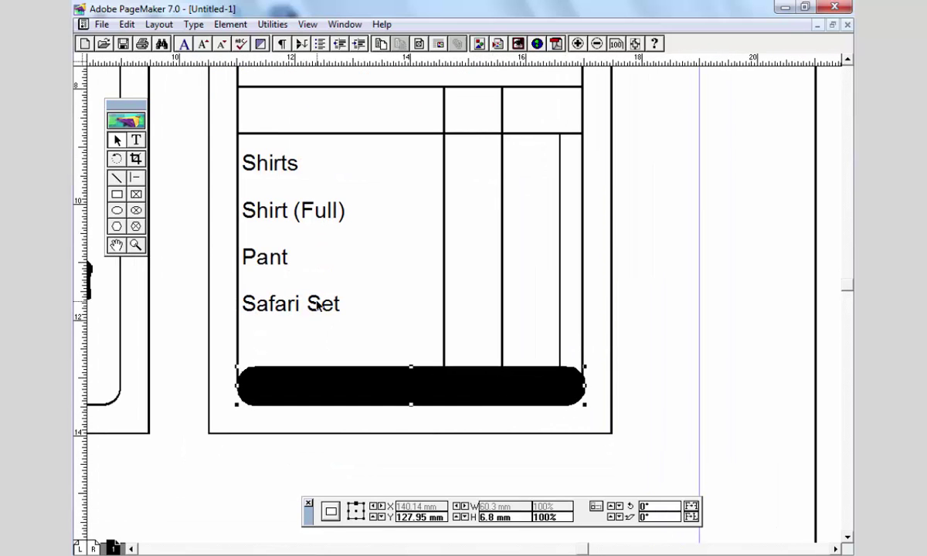
pyautogui.click(363, 324)
pyautogui.scroll(-2, 363, 325)
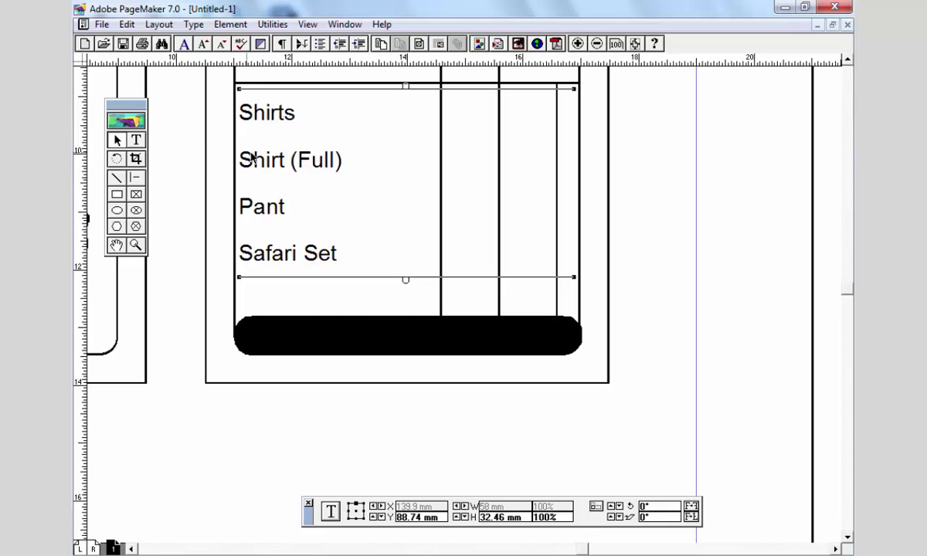
pyautogui.click(127, 24)
pyautogui.click(151, 81)
pyautogui.click(128, 24)
pyautogui.click(172, 98)
pyautogui.moveTo(304, 158); pyautogui.dragTo(319, 405)
# - Retype the duplicate as 'Thankyou Visit Again' and apply All Caps
pyautogui.doubleClick(321, 389)
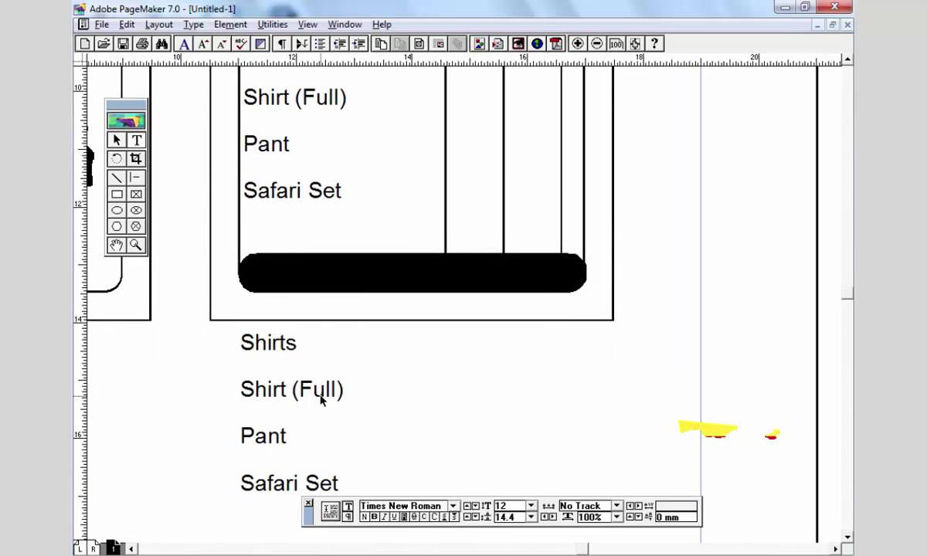
pyautogui.hotkey('ctrl', 'a')
pyautogui.write('Tha')
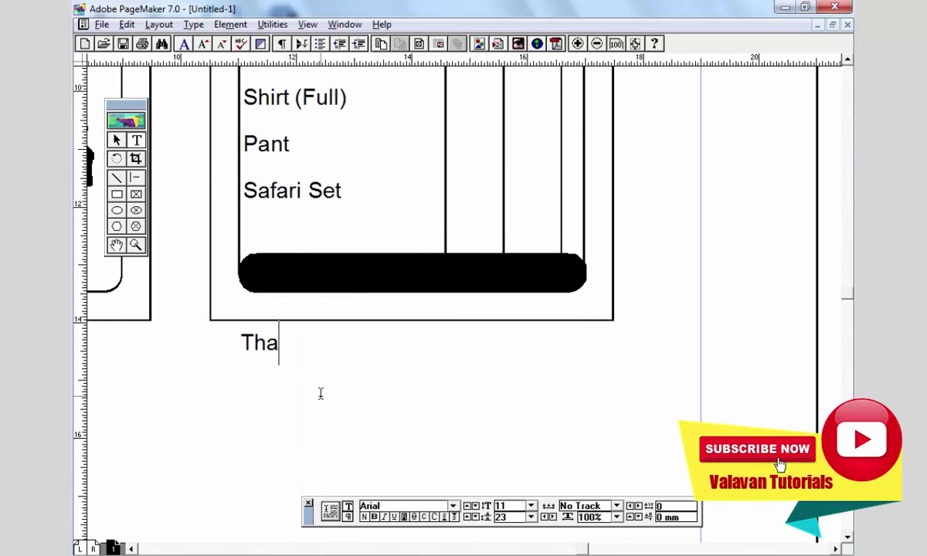
pyautogui.write('nkyou Vis')
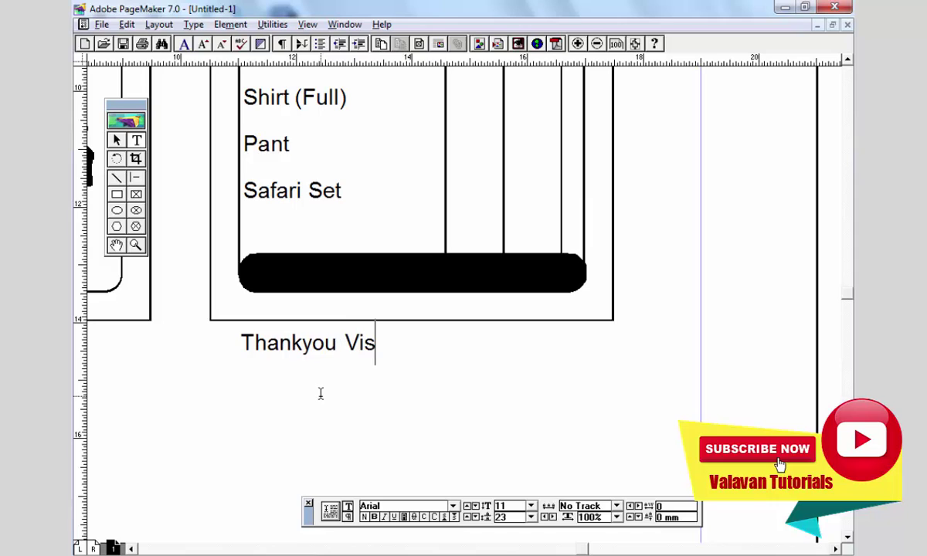
pyautogui.write('it Again')
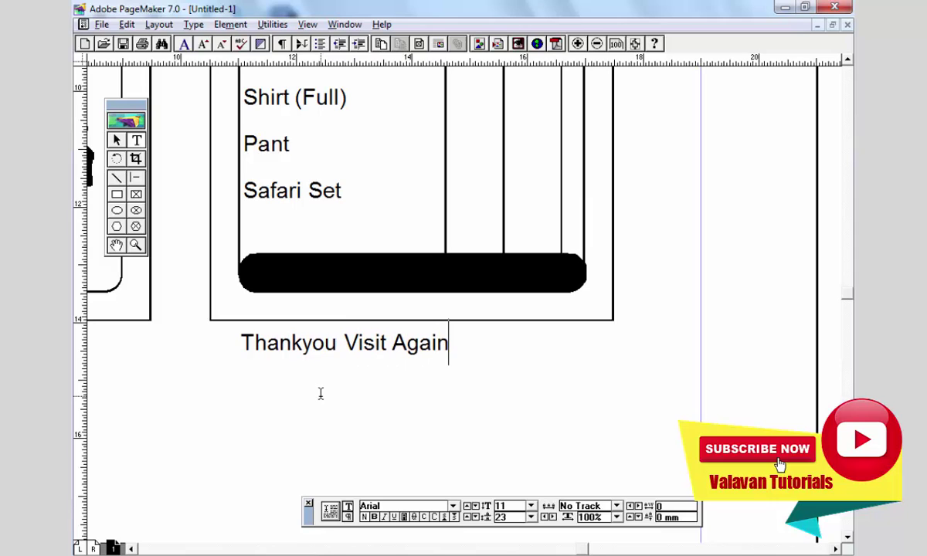
pyautogui.hotkey('ctrl', 'a')
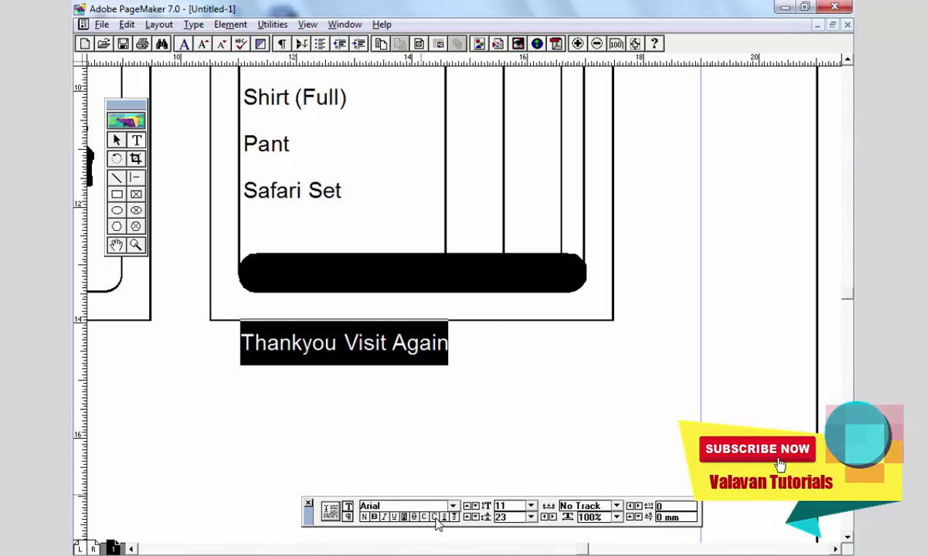
pyautogui.click(435, 518)
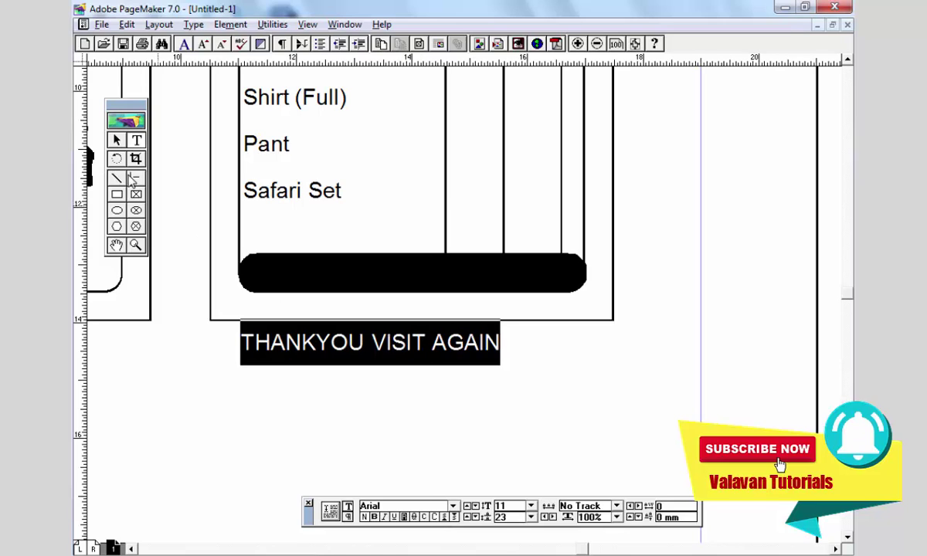
# - Move the THANKYOU block onto the black bar, widen it to the bar, and centre the text
pyautogui.click(122, 143)
pyautogui.moveTo(309, 343); pyautogui.dragTo(312, 295)
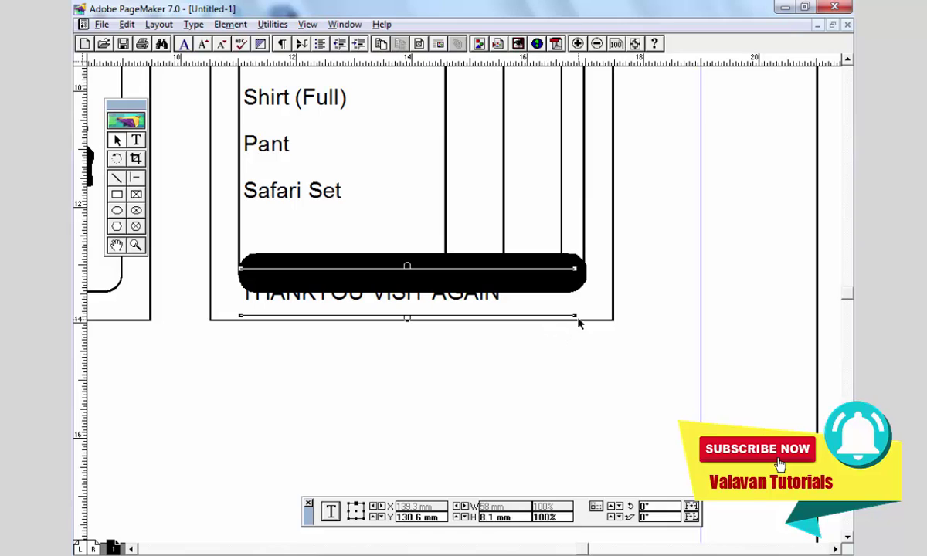
pyautogui.moveTo(576, 315); pyautogui.dragTo(585, 316)
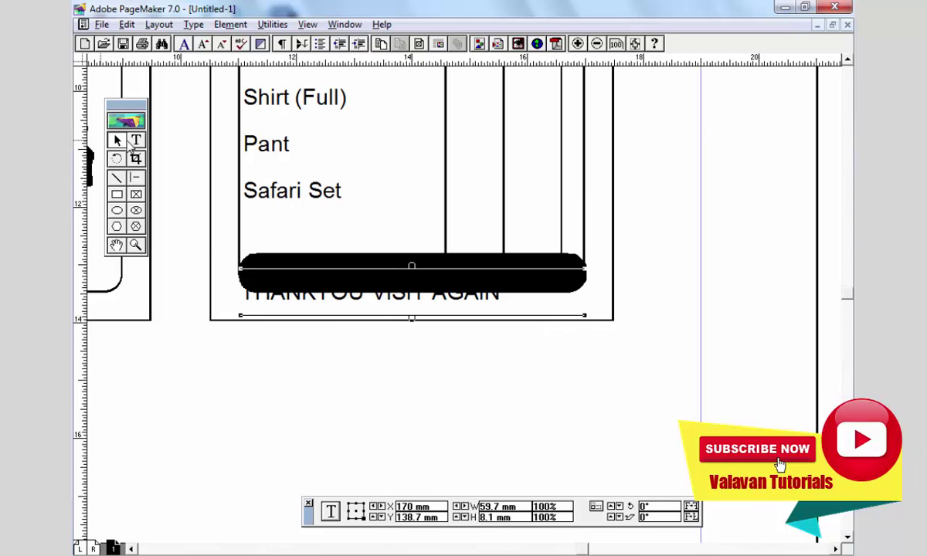
pyautogui.click(136, 140)
pyautogui.click(296, 282)
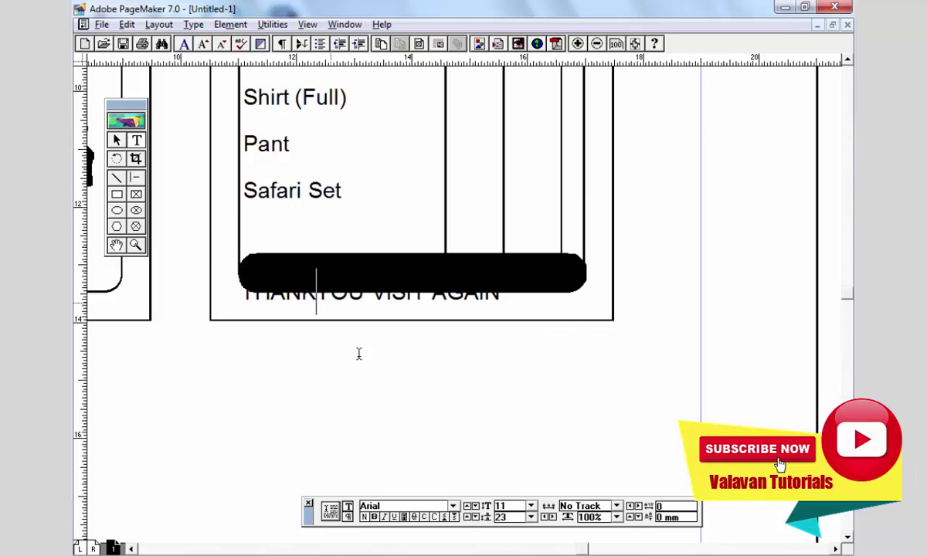
pyautogui.click(349, 518)
pyautogui.hotkey('ctrl', 'shift', 'c')
pyautogui.hotkey('ctrl', 'a')
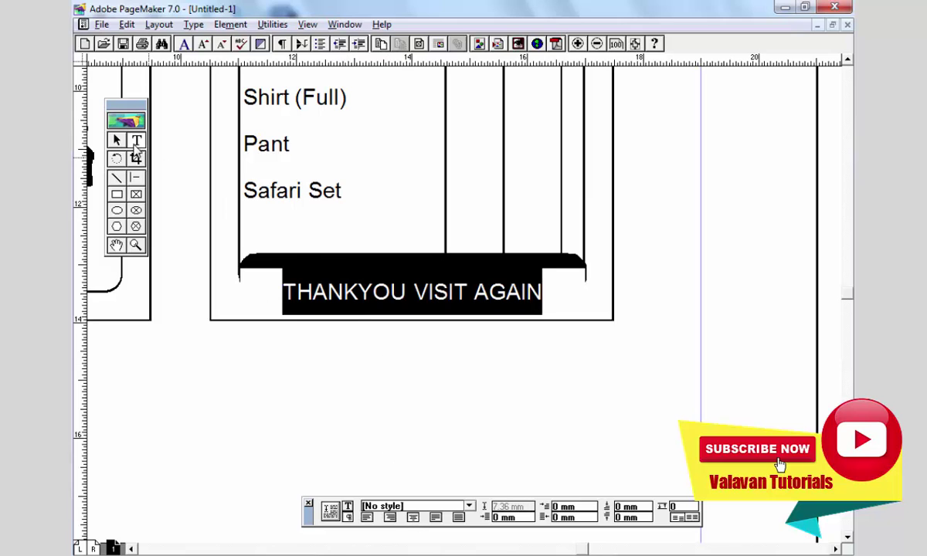
pyautogui.click(116, 140)
pyautogui.click(405, 306)
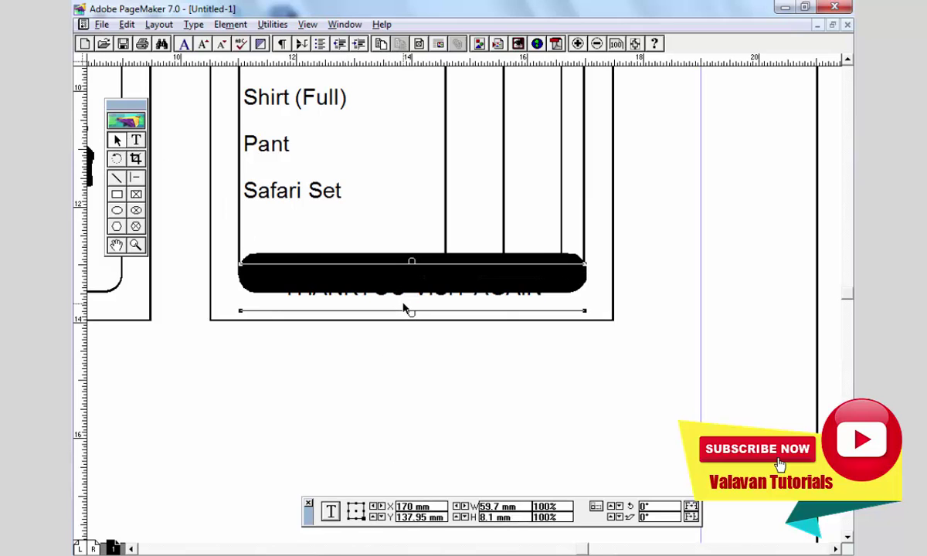
pyautogui.press('Up')
pyautogui.press('Up')
pyautogui.press('Up')
pyautogui.press('Up')
pyautogui.press('Up')
pyautogui.press('Up')
pyautogui.press('Up')
pyautogui.press('Up')
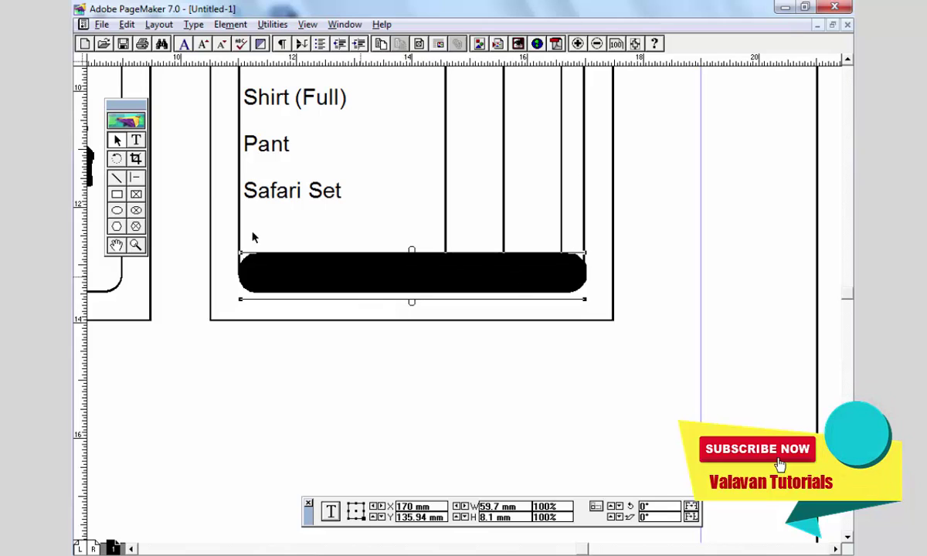
# - Apply Reverse to the THANKYOU VISIT AGAIN text so it shows white on the bar
pyautogui.doubleClick(342, 278)
pyautogui.hotkey('ctrl', 'a')
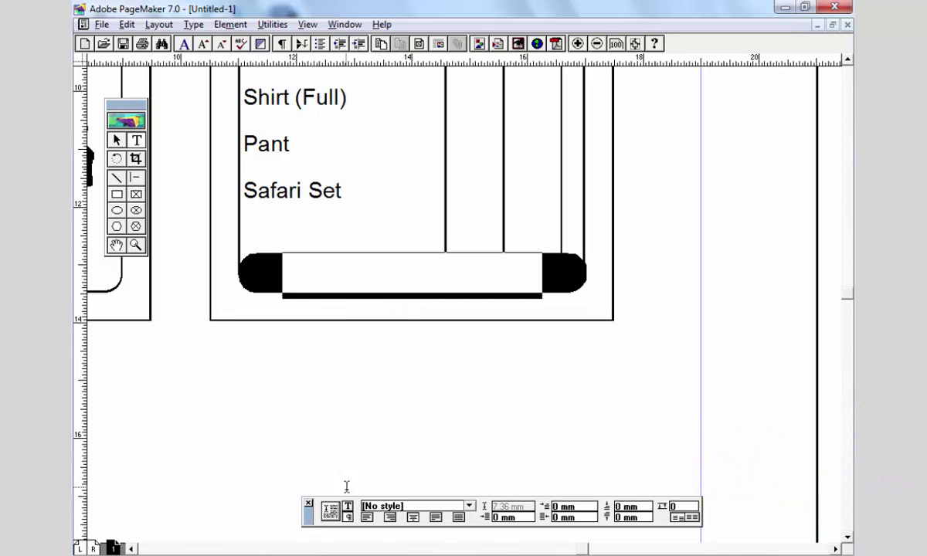
pyautogui.click(349, 507)
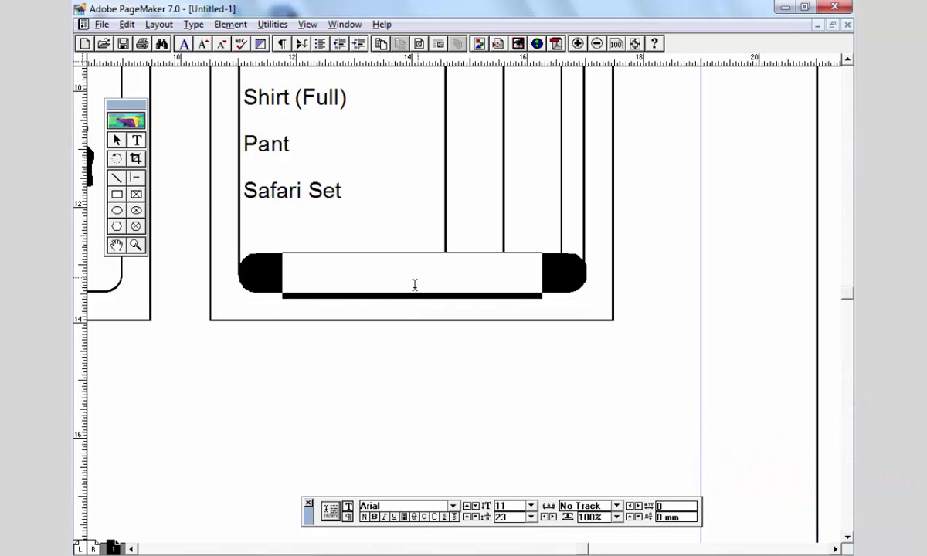
pyautogui.click(404, 517)
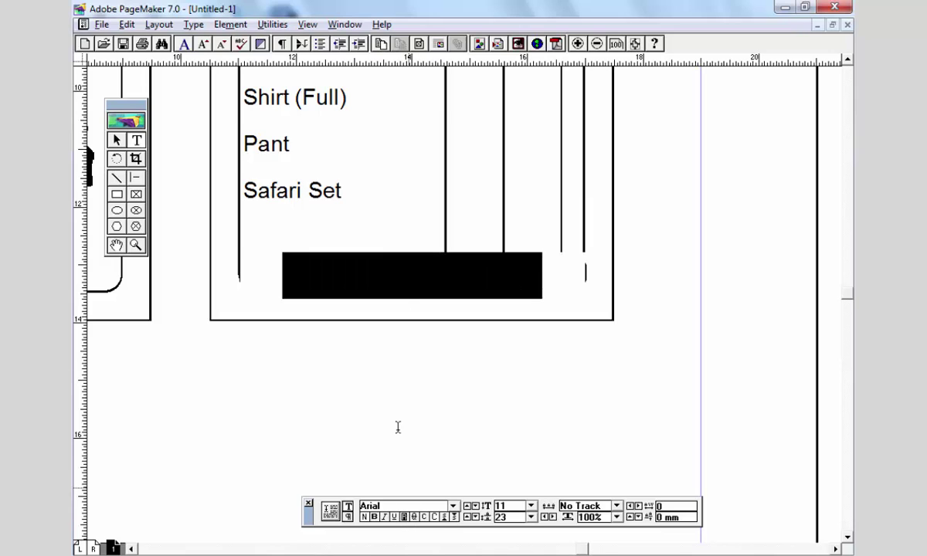
pyautogui.click(117, 139)
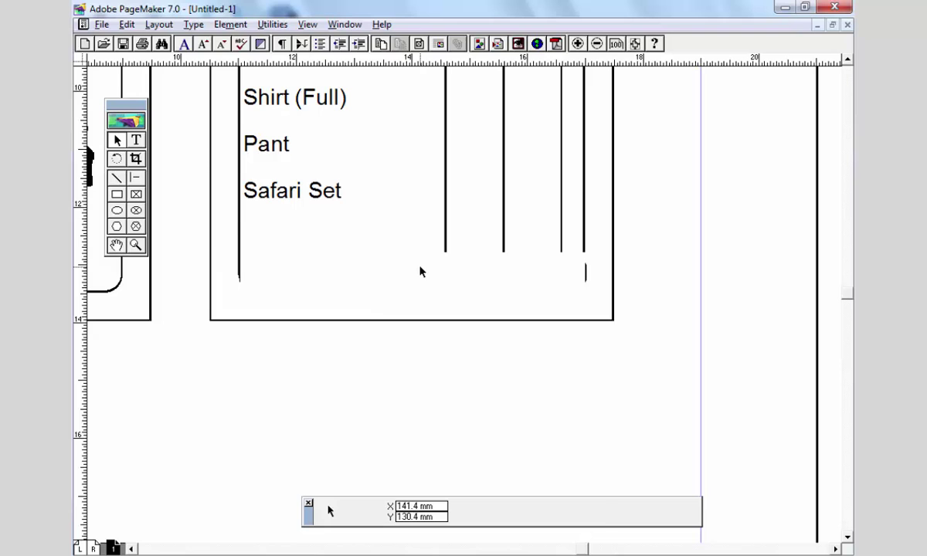
pyautogui.hotkey('ctrl', '1')
pyautogui.click(525, 297)
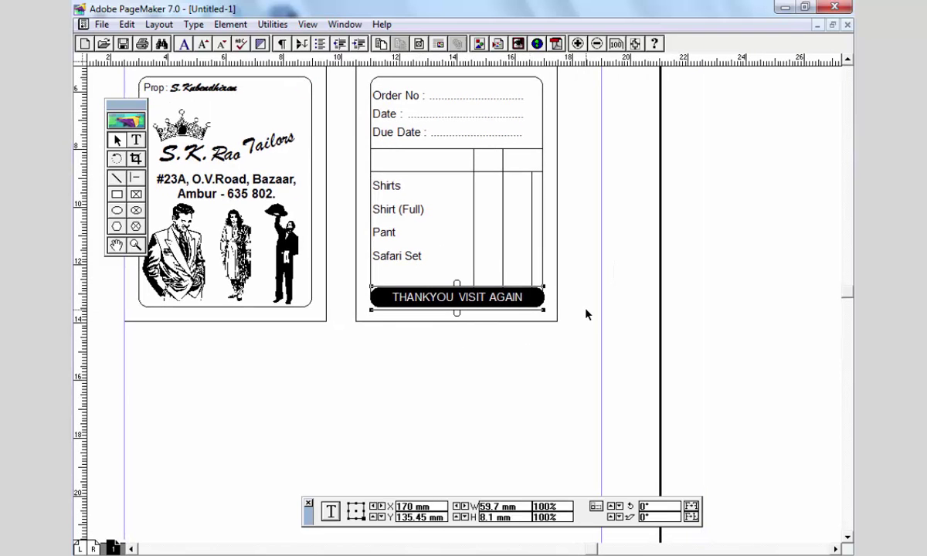
# - Place a copy of the Order No/Date/Due Date block in the blank header row
pyautogui.click(587, 315)
pyautogui.scroll(2, 598, 371)
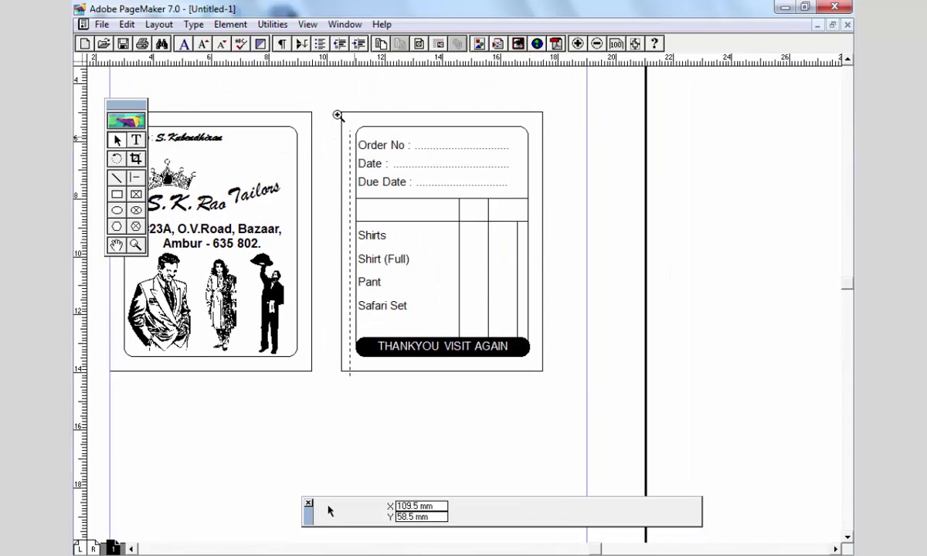
pyautogui.moveTo(337, 115); pyautogui.dragTo(544, 375)
pyautogui.scroll(-1, 387, 273)
pyautogui.scroll(1, 381, 343)
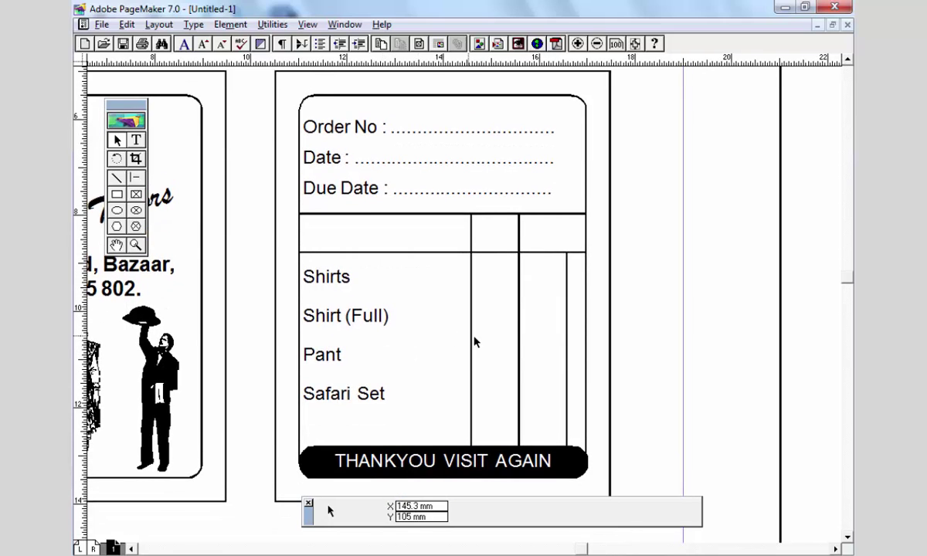
pyautogui.click(362, 317)
pyautogui.click(348, 182)
pyautogui.moveTo(342, 140); pyautogui.dragTo(304, 242)
# - Retype the header block as a centred Particulars heading and resize it to its cell
pyautogui.doubleClick(309, 240)
pyautogui.hotkey('ctrl', 'a')
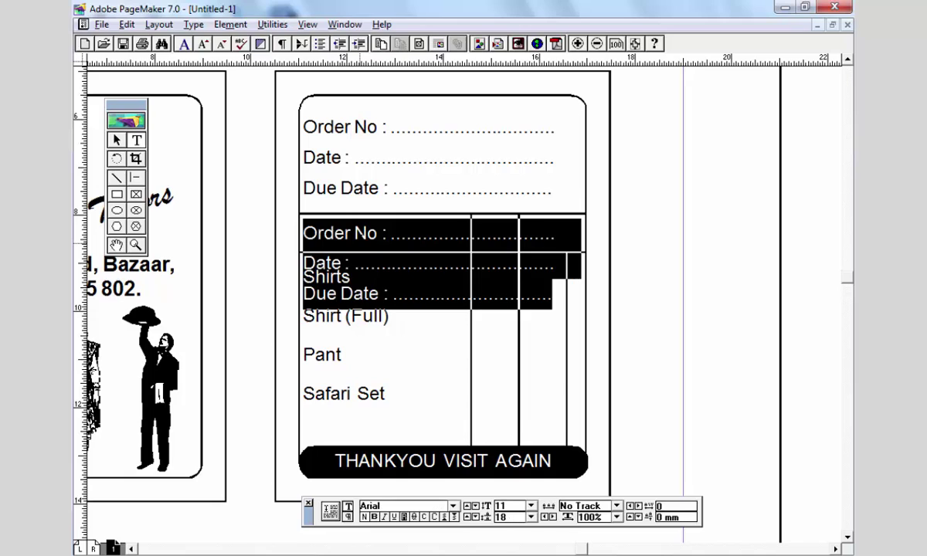
pyautogui.write('Particulars')
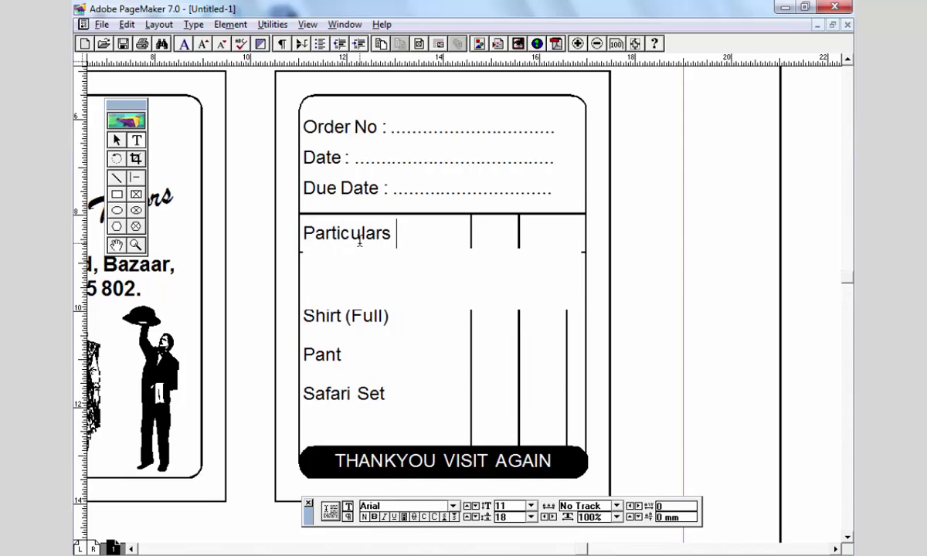
pyautogui.hotkey('ctrl', 'shift', 'c')
pyautogui.hotkey('ctrl', 'space')
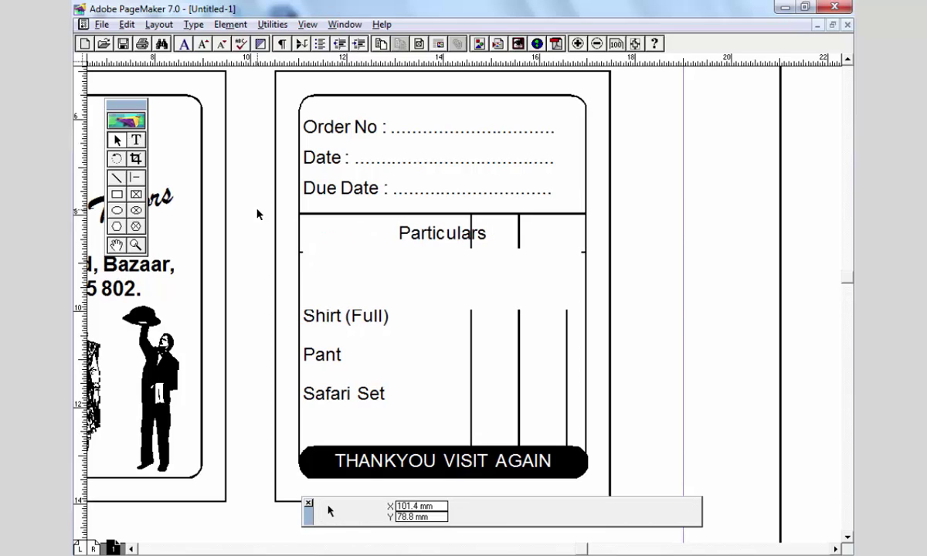
pyautogui.click(476, 262)
pyautogui.press('Escape')
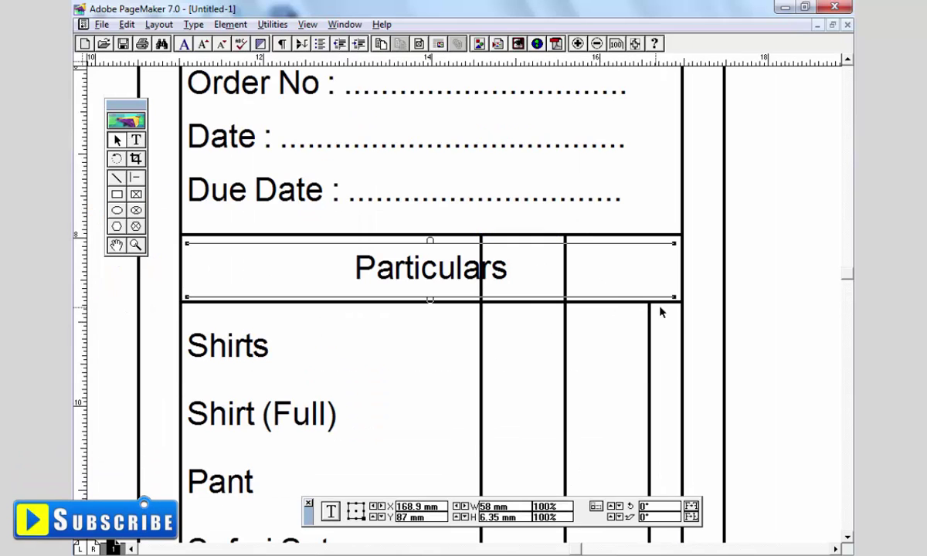
pyautogui.moveTo(682, 301); pyautogui.dragTo(481, 300)
pyautogui.moveTo(187, 301); pyautogui.dragTo(180, 301)
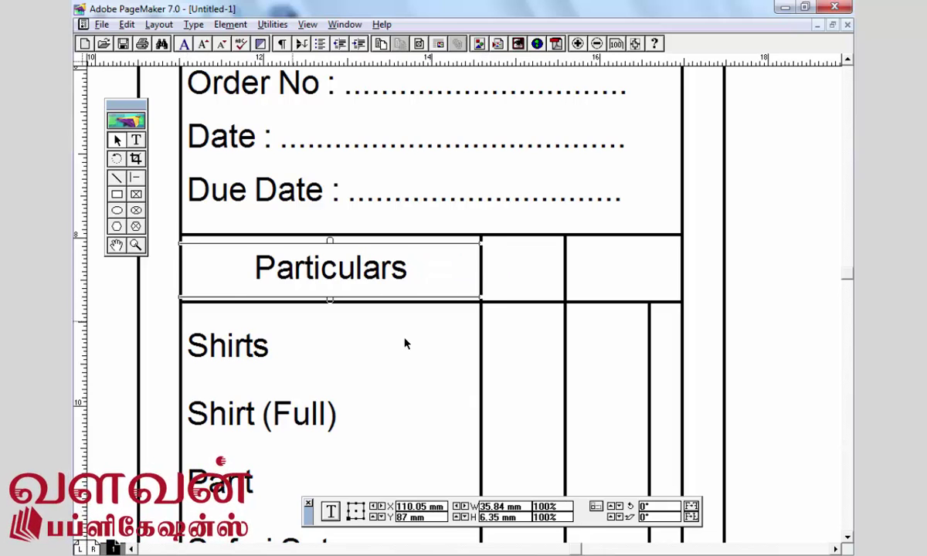
# - Copy the heading into the next column, narrow it, and retype it as Qty
pyautogui.hscroll(2, 331, 288)
pyautogui.moveTo(257, 271); pyautogui.dragTo(547, 277)
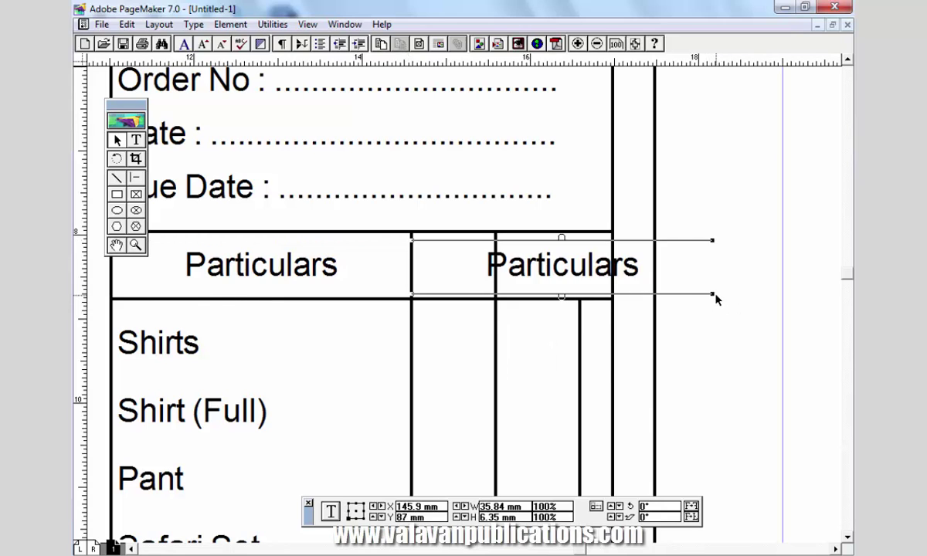
pyautogui.moveTo(714, 295); pyautogui.dragTo(492, 297)
pyautogui.click(135, 140)
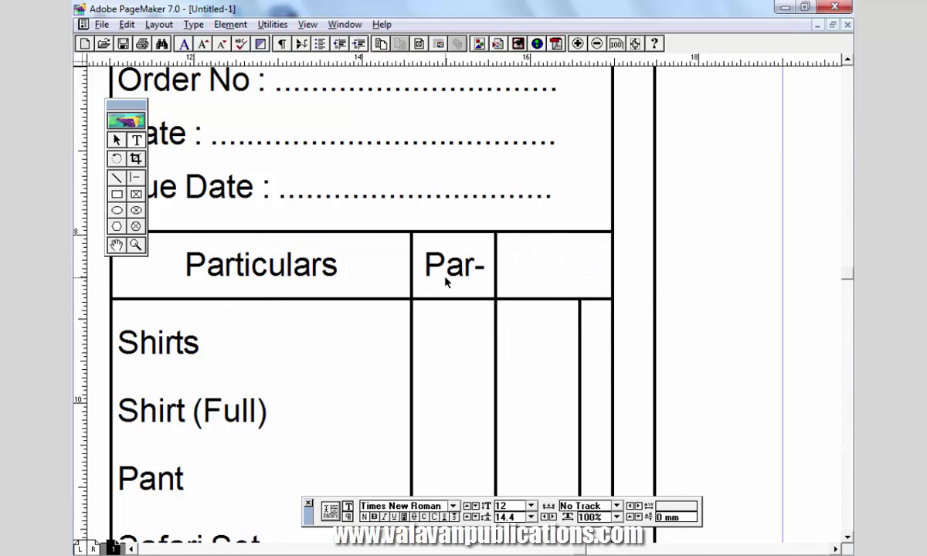
pyautogui.tripleClick(445, 269)
pyautogui.write('Qty')
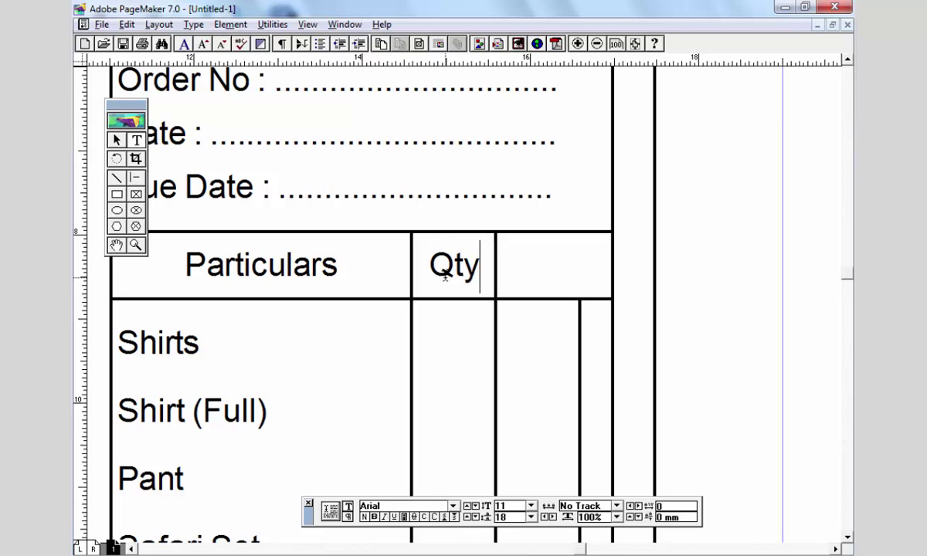
pyautogui.press('Escape')
# - Duplicate the Qty heading into the last column and retype it as Amount
pyautogui.moveTo(496, 242); pyautogui.dragTo(600, 300)
pyautogui.hotkey('ctrl', 'v')
pyautogui.doubleClick(578, 283)
pyautogui.doubleClick(579, 284)
pyautogui.write('Amount')
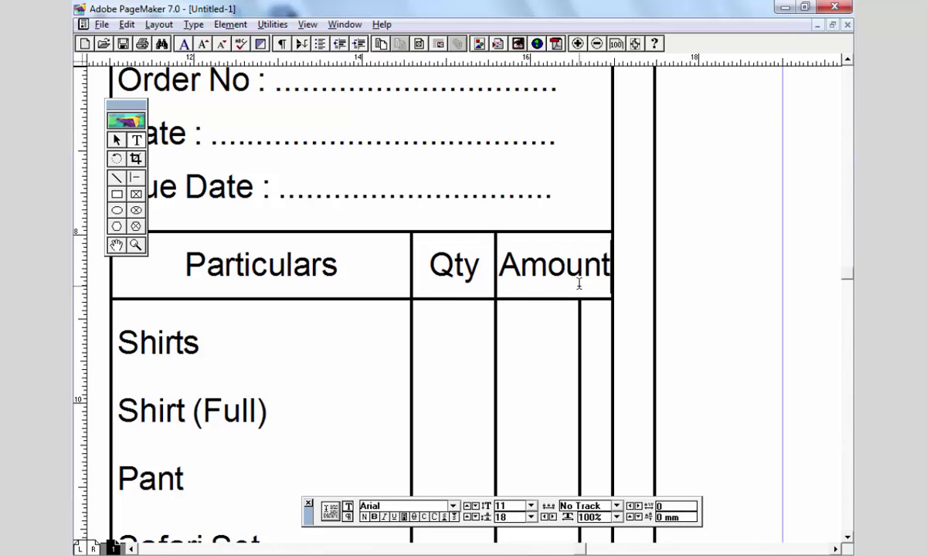
pyautogui.press('Escape')
pyautogui.hotkey('ctrl', '0')
pyautogui.moveTo(543, 265); pyautogui.dragTo(507, 372)
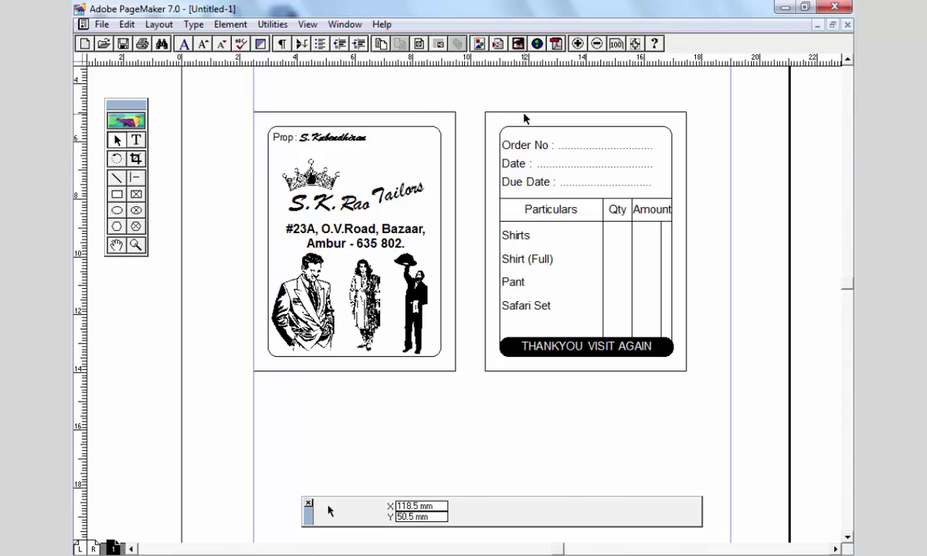
# - Hide the Control palette, set the selection's colour back to [None], and close the Colors palette
pyautogui.hotkey('ctrl', 'a')
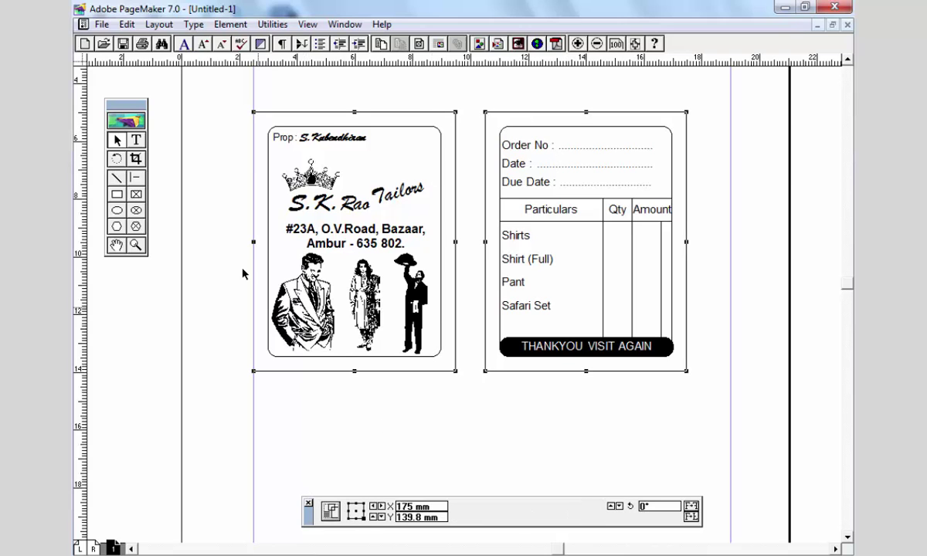
pyautogui.click(344, 26)
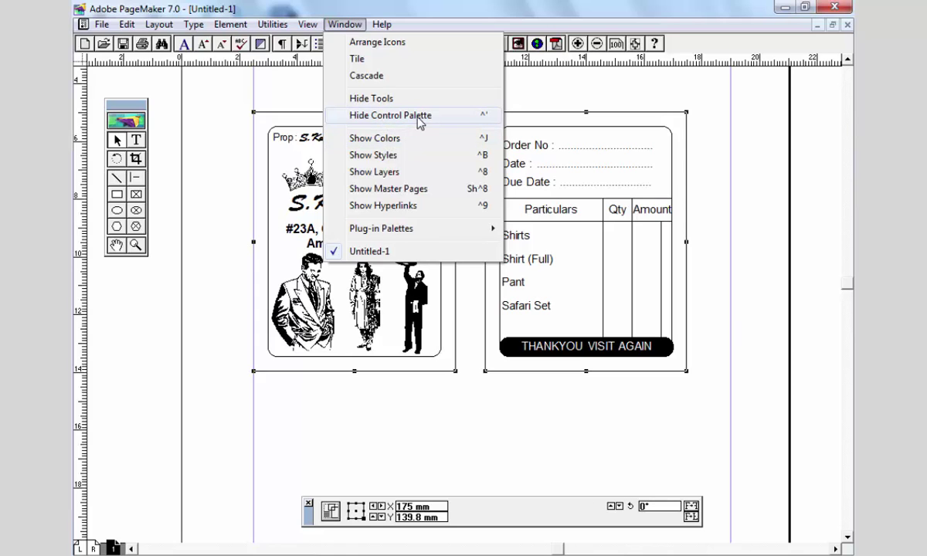
pyautogui.click(418, 117)
pyautogui.click(344, 24)
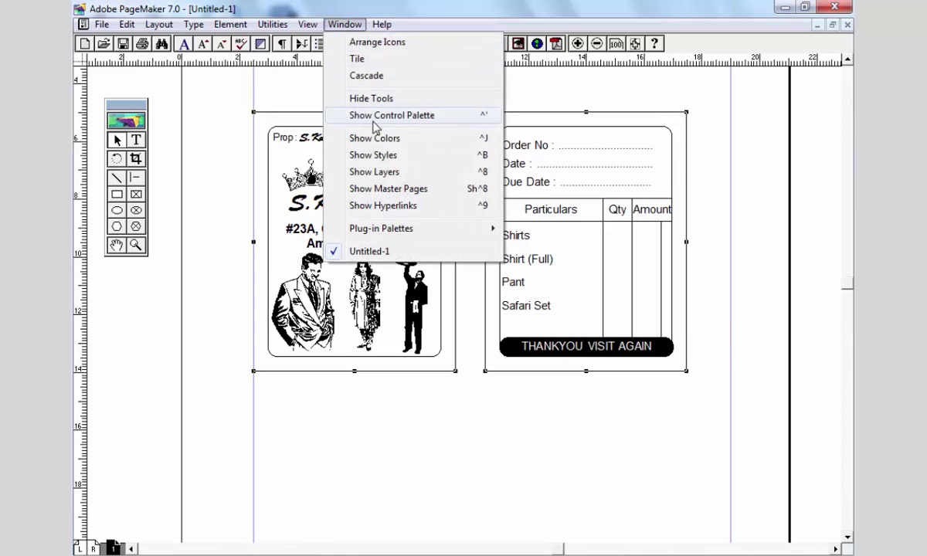
pyautogui.click(374, 137)
pyautogui.click(691, 216)
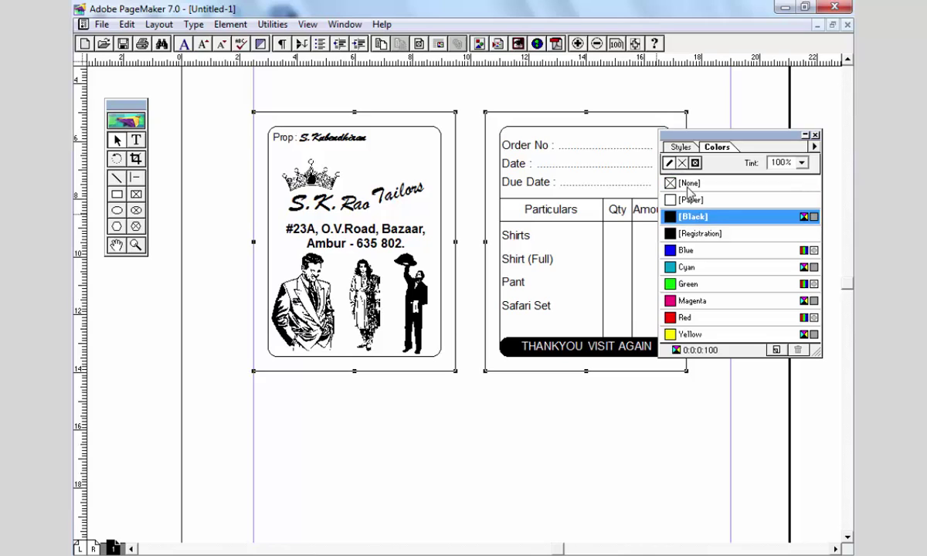
pyautogui.click(695, 183)
pyautogui.hotkey('ctrl', 'j')
pyautogui.scroll(-1, 533, 394)
pyautogui.click(533, 394)
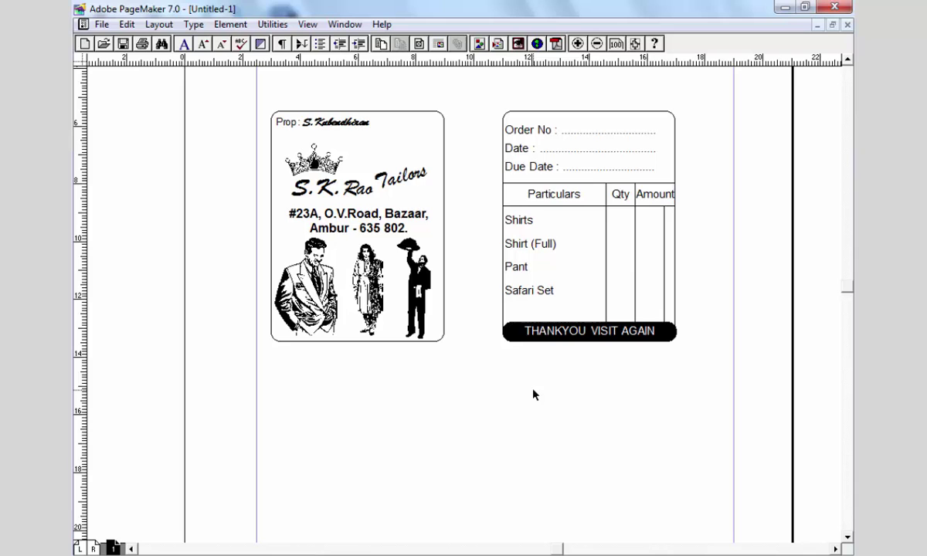
# - Save the publication as 'tailor shop card' and nudge the Order No/Date/Due Date block right
pyautogui.hotkey('ctrl', 's')
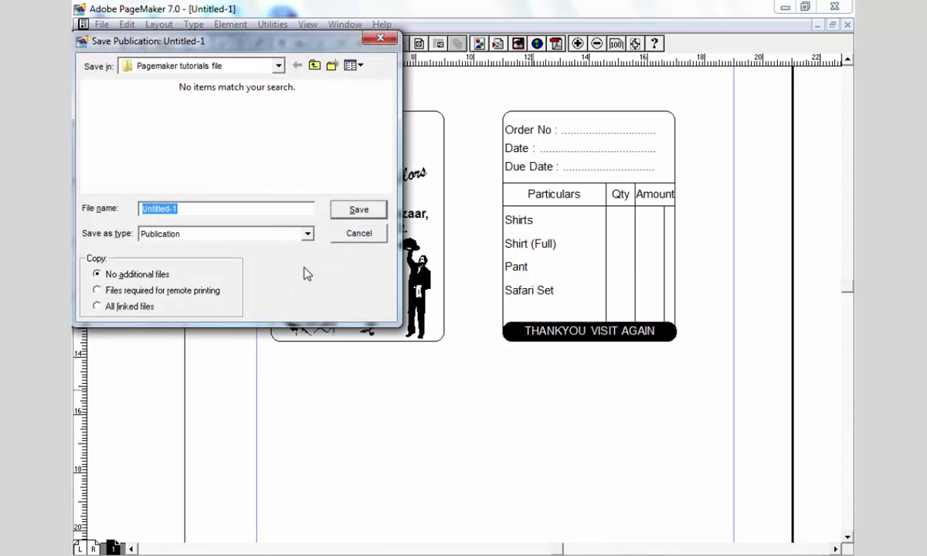
pyautogui.moveTo(306, 48); pyautogui.dragTo(353, 57)
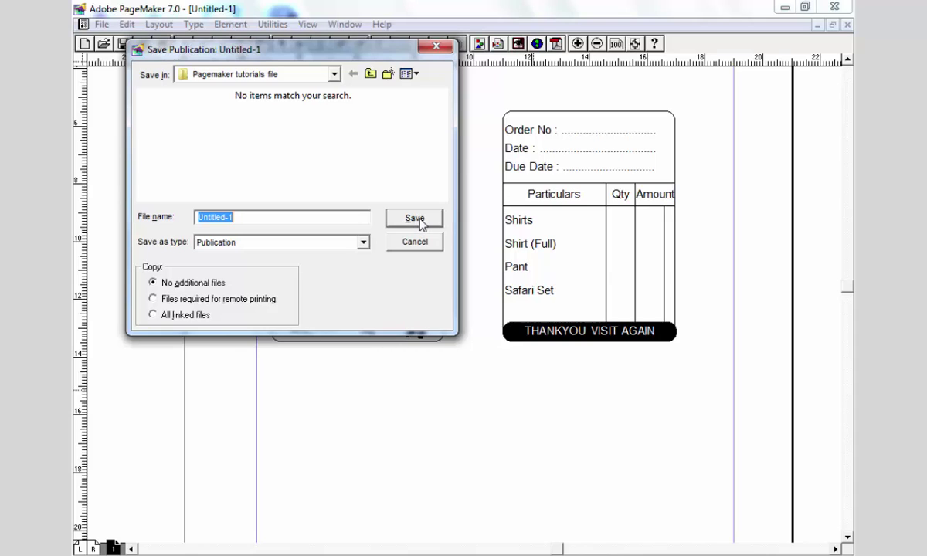
pyautogui.write('tailor shop card')
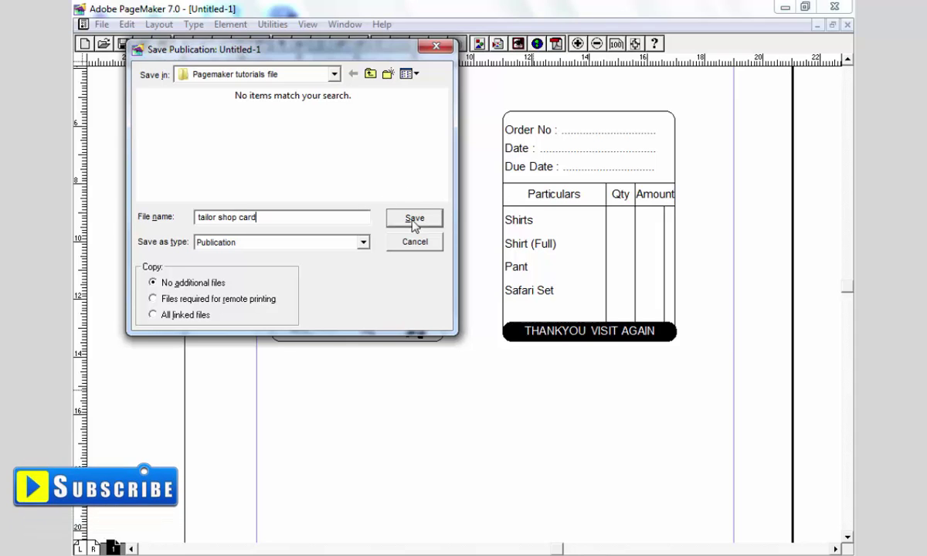
pyautogui.click(414, 220)
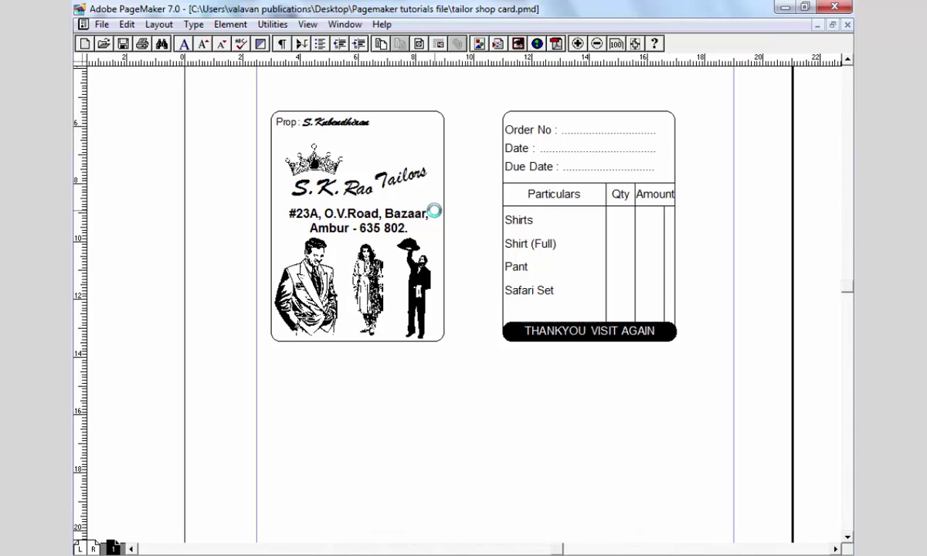
pyautogui.click(545, 173)
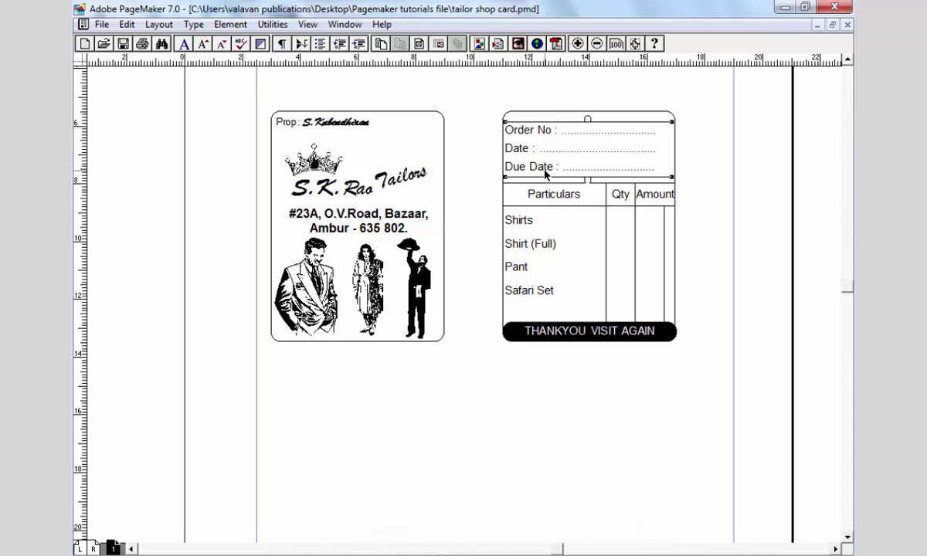
pyautogui.press('Right')
pyautogui.press('Right')
pyautogui.press('Right')
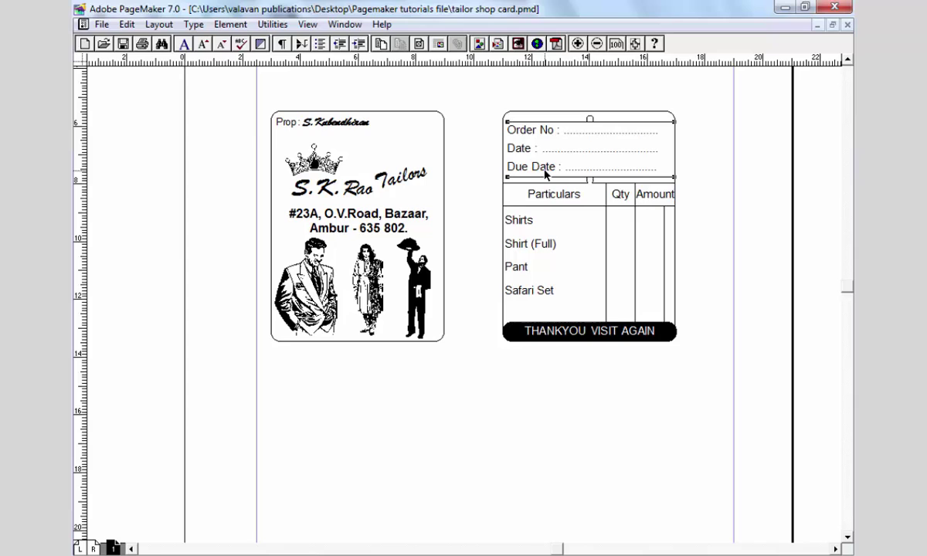